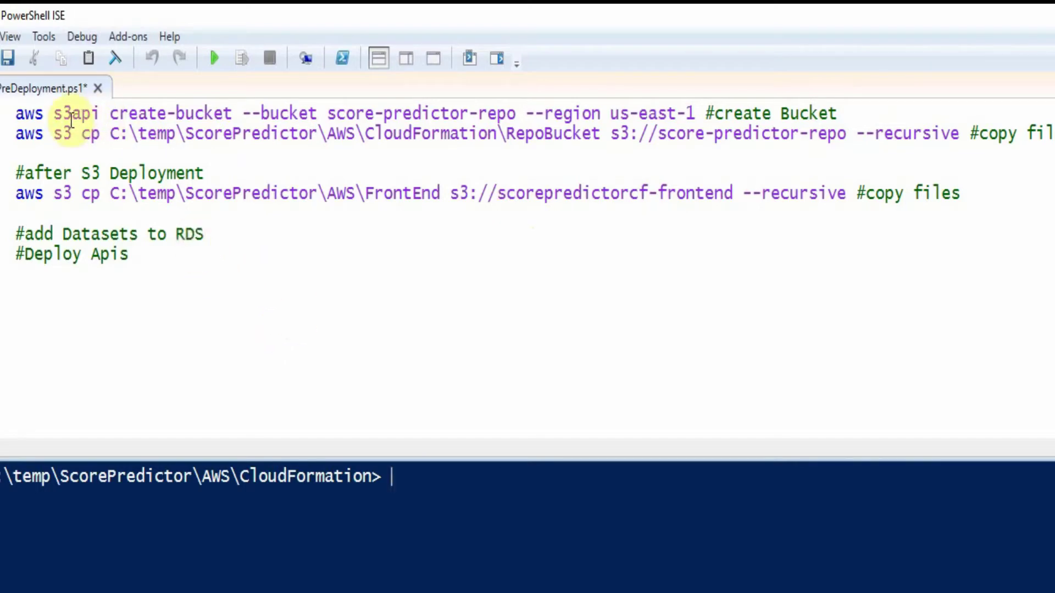
Step: Review the commands in PreDeployment.ps1 that create the score-predictor-repo bucket in us-east-1 and copy the RepoBucket files into it
left_click_drag(17, 114, 761, 114)
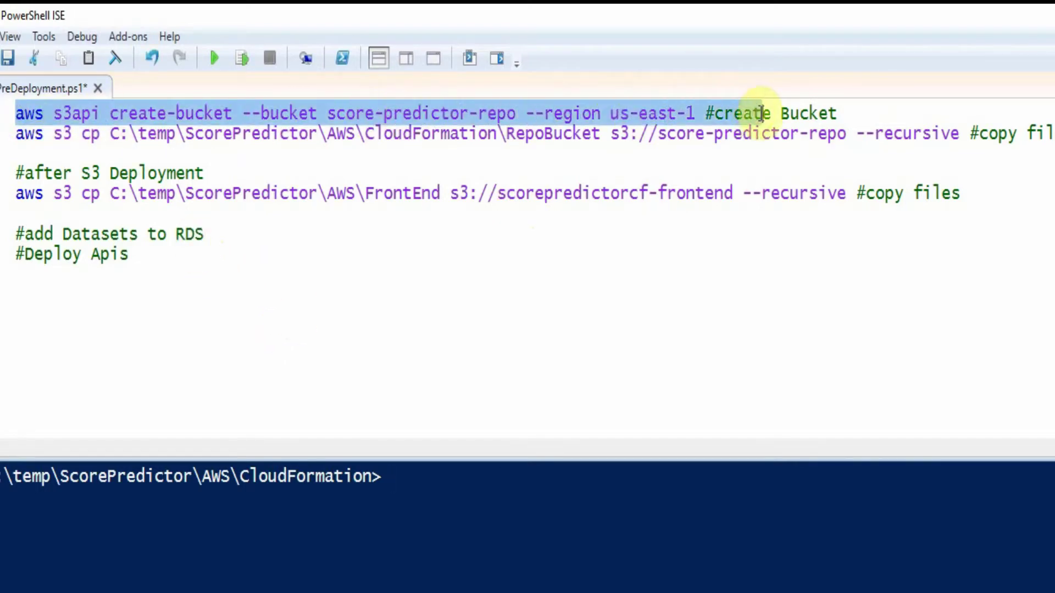
left_click(210, 156)
left_click_drag(144, 109, 529, 124)
left_click(447, 171)
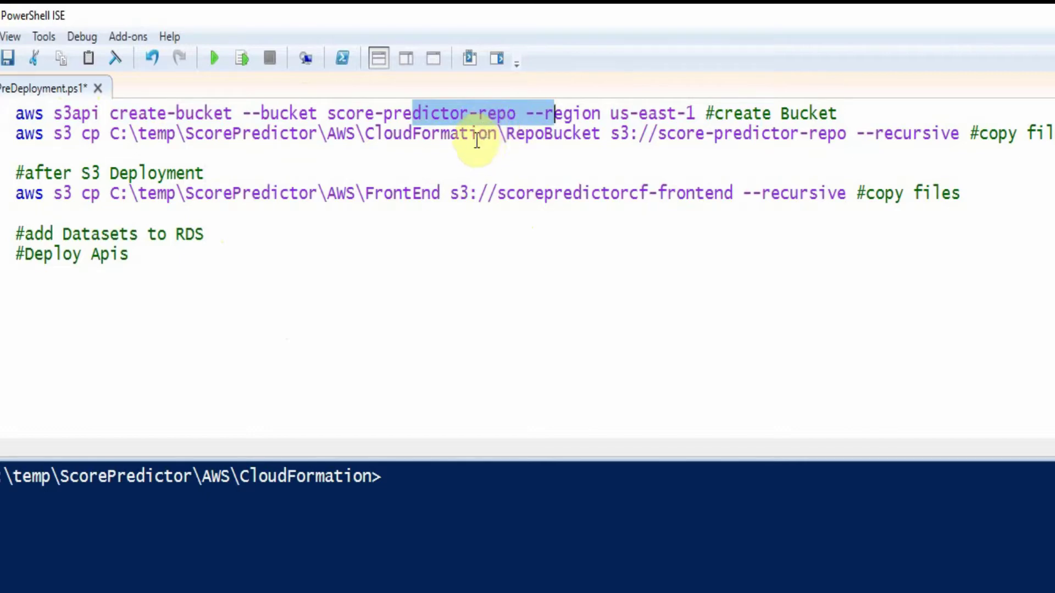
left_click_drag(28, 132, 315, 137)
left_click(322, 160)
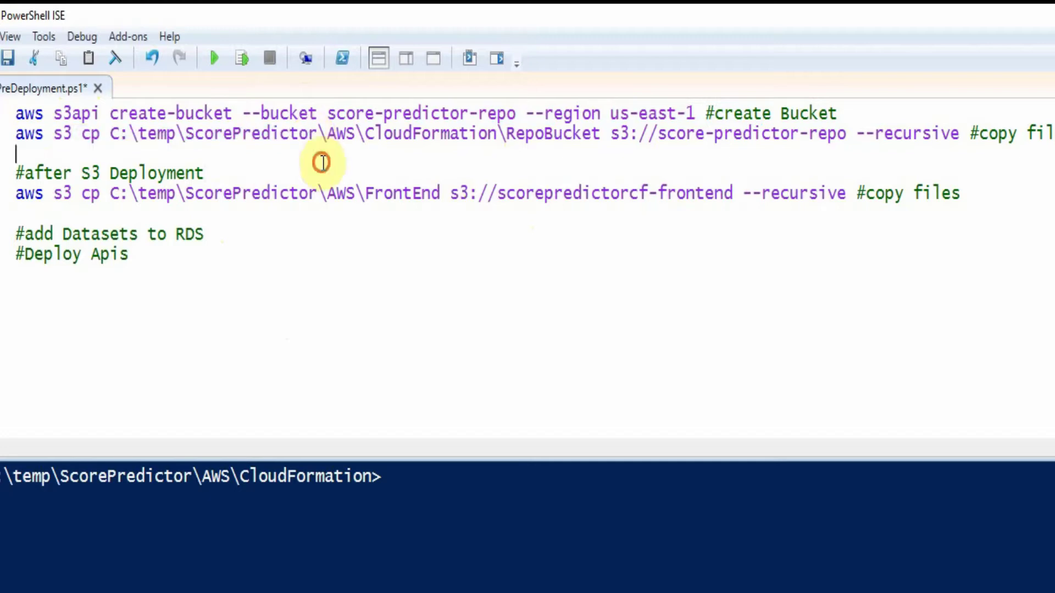
left_click_drag(91, 114, 596, 132)
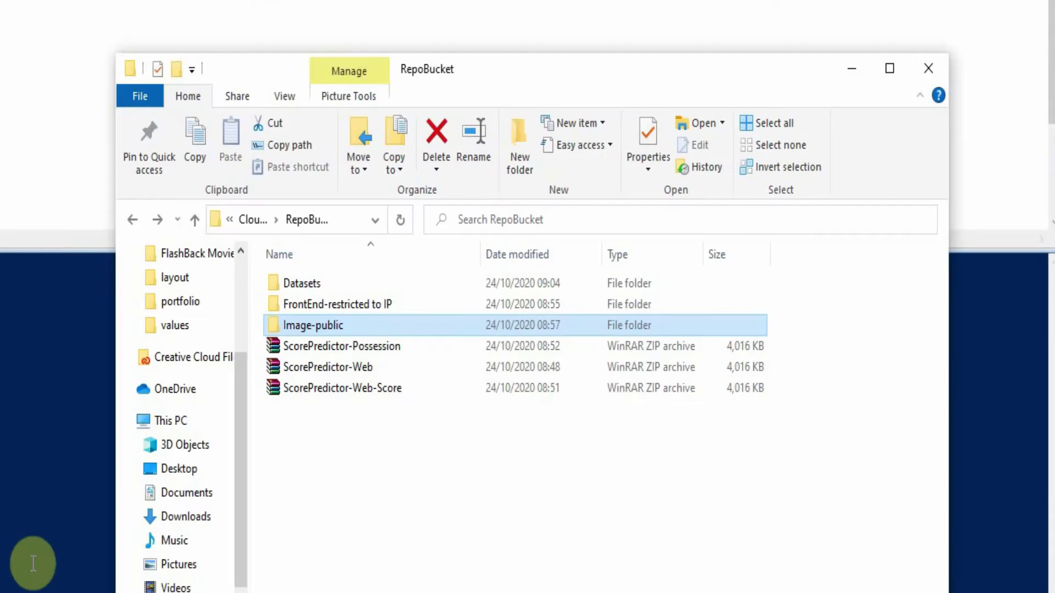
Step: Switch to File Explorer and look over the three ScorePredictor zip archives in the RepoBucket folder
left_click(452, 483)
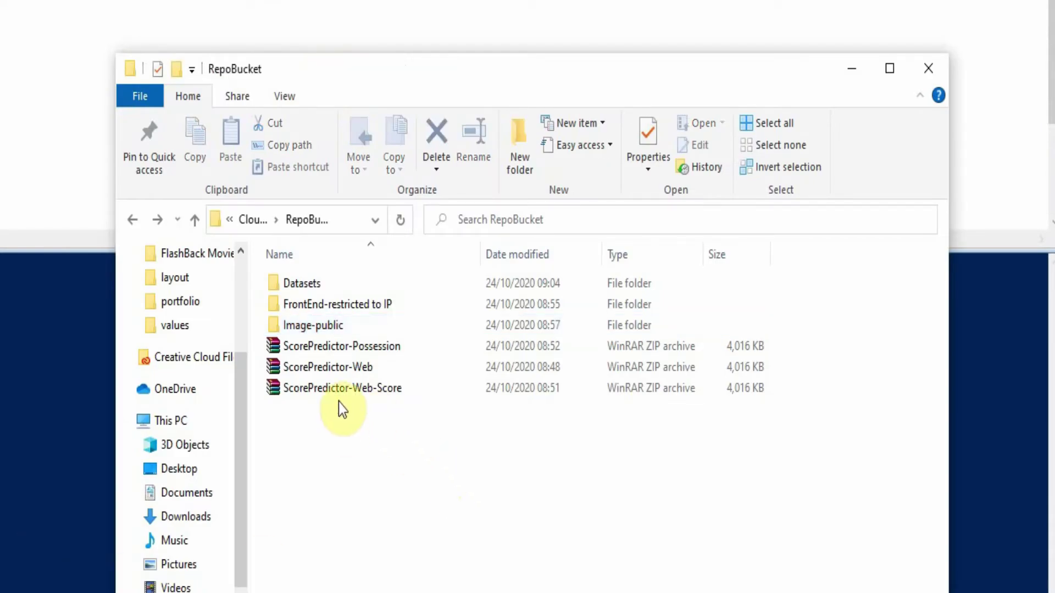
left_click(378, 351)
left_click(368, 369)
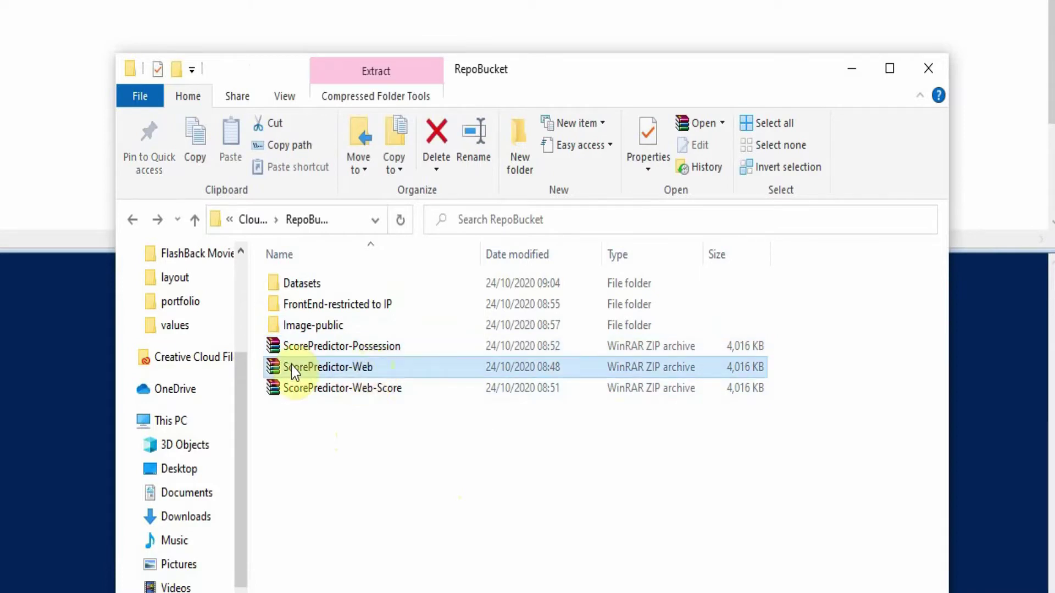
left_click(329, 391)
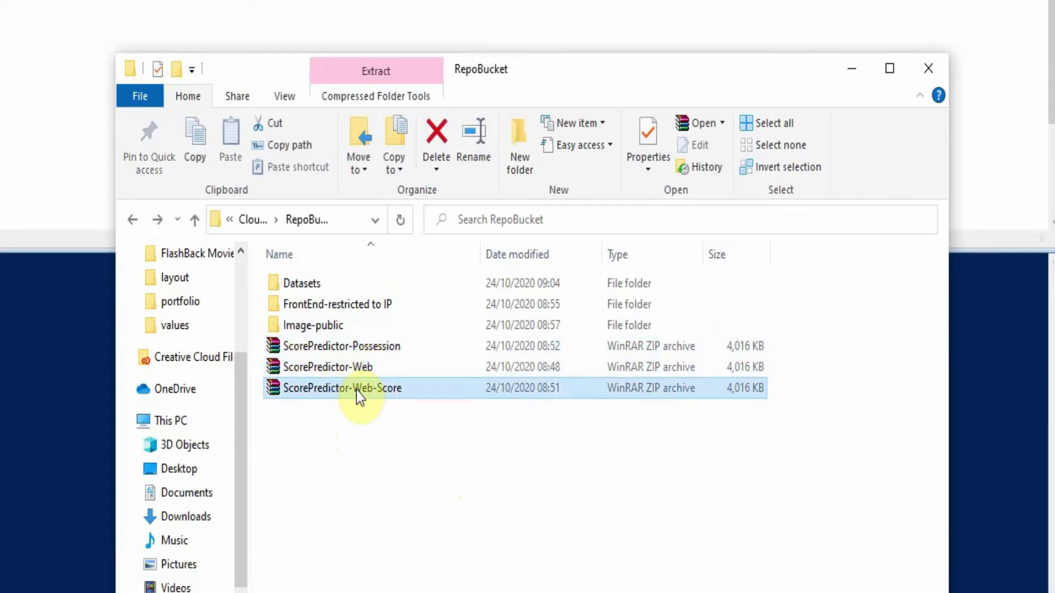
Step: Inspect the contents of the Image-public, FrontEnd-restricted to IP and Datasets folders inside RepoBucket
double_click(320, 328)
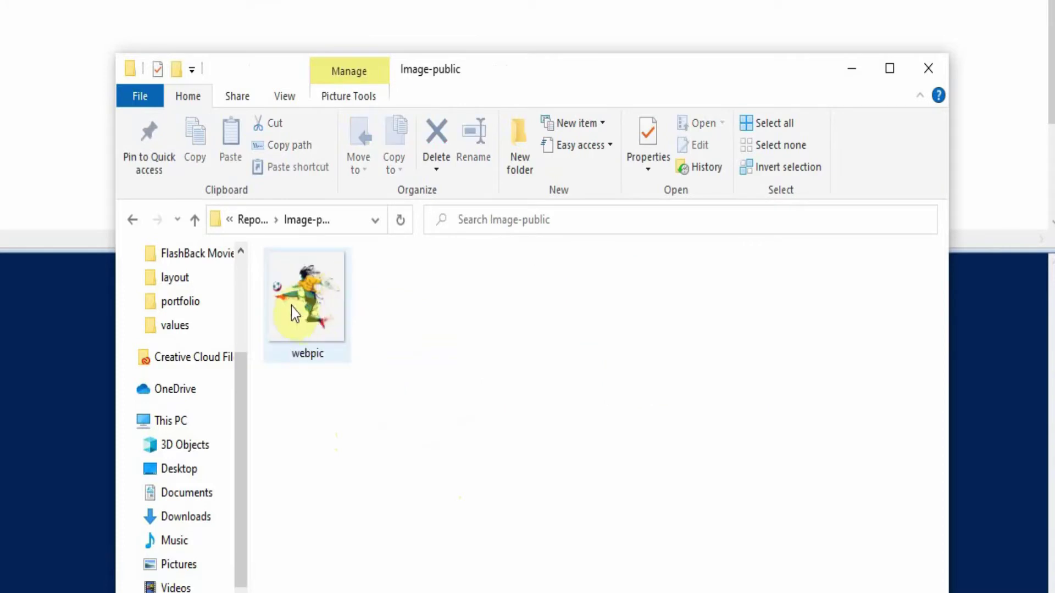
left_click(132, 219)
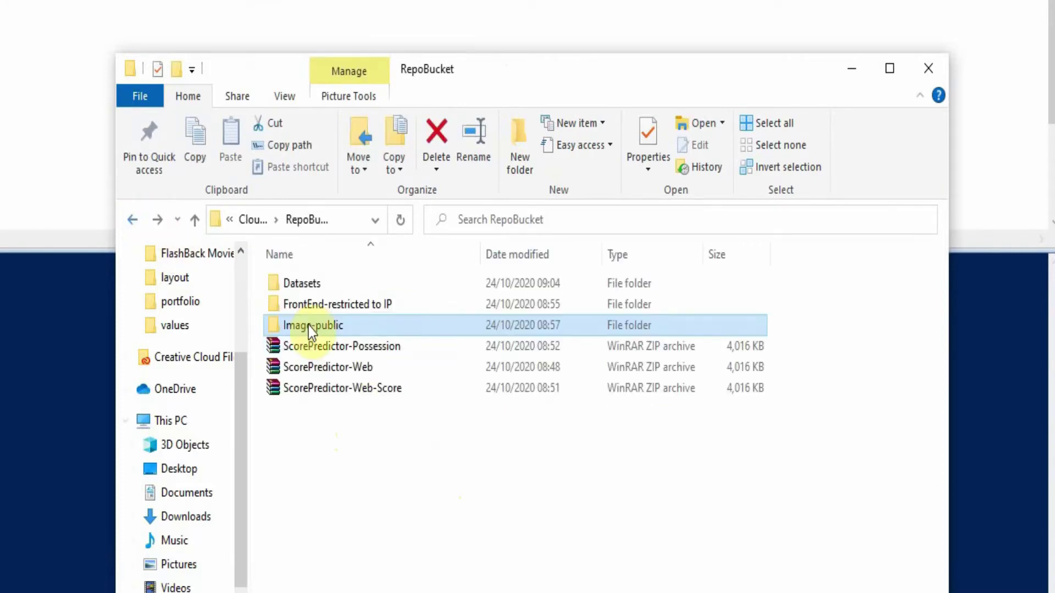
double_click(341, 304)
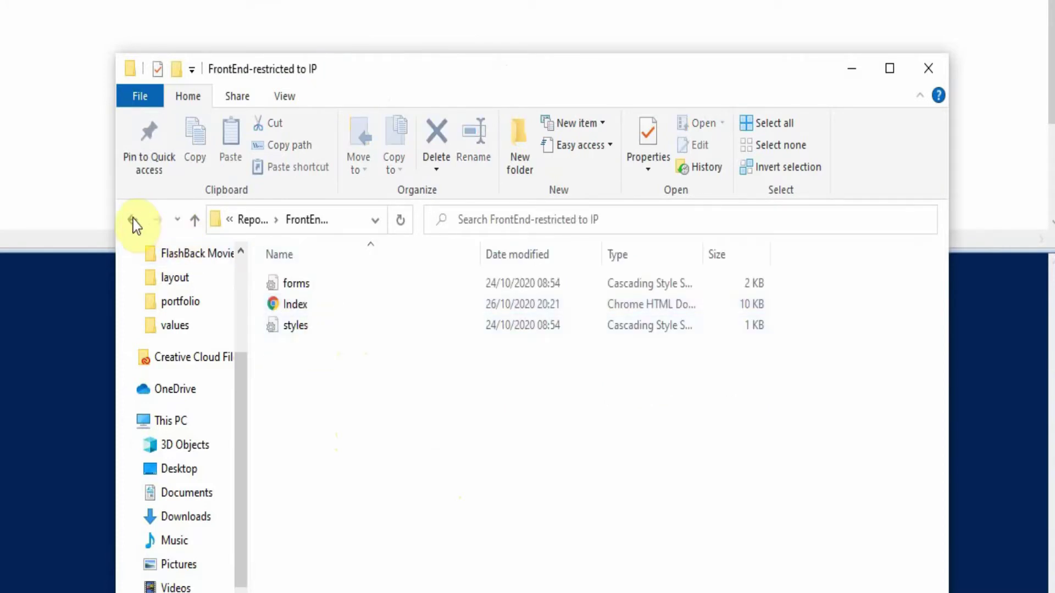
left_click(133, 219)
double_click(330, 283)
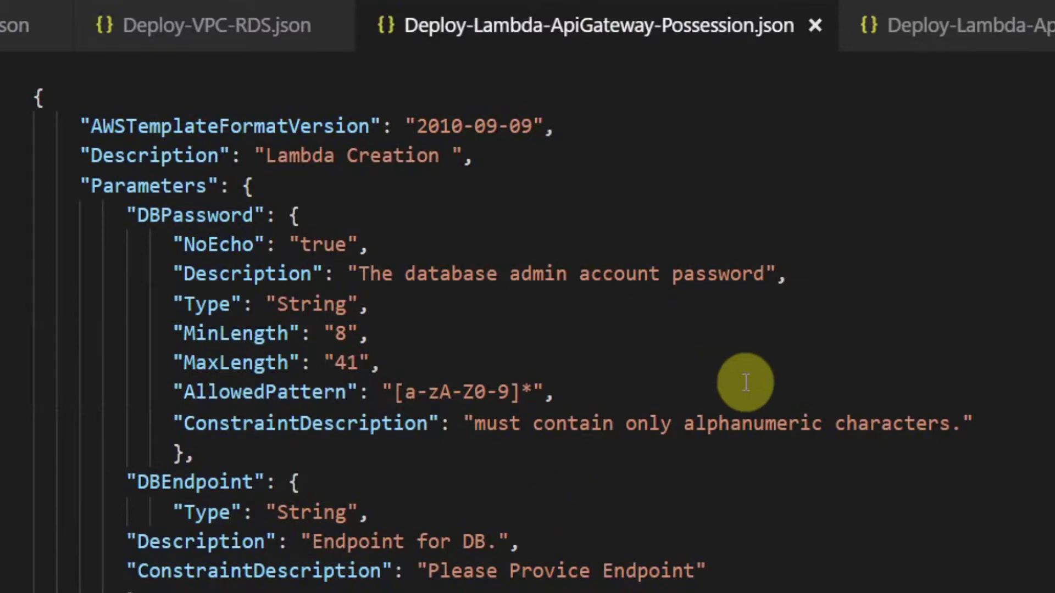
Step: Switch to Visual Studio Code and examine the template version, description and PrimaryIPAddress parameter in Deploy-S3.json
left_click(22, 41)
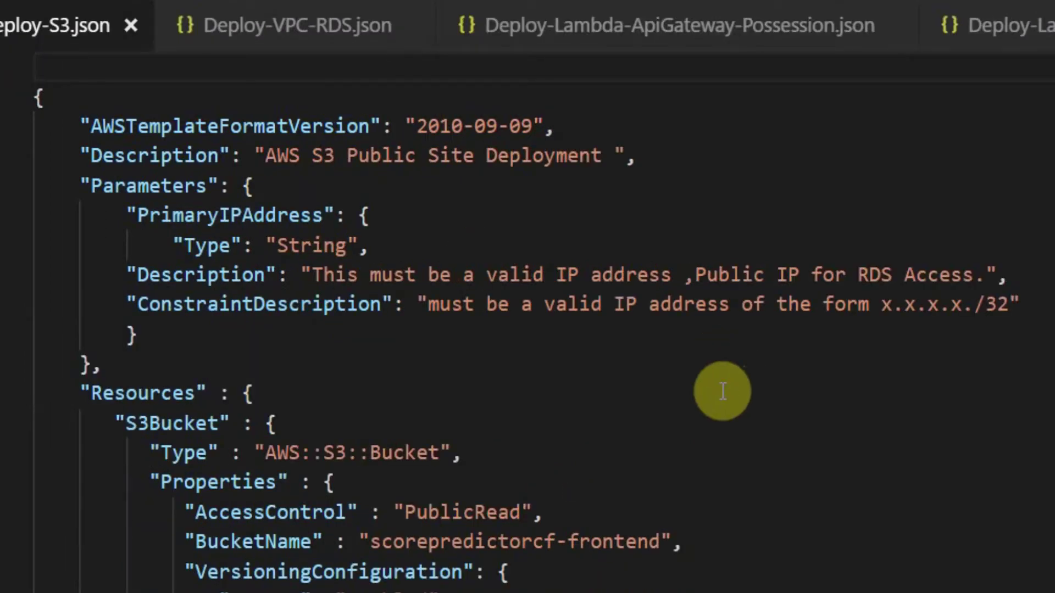
scroll(722, 391, "down", 3)
scroll(723, 389, "up", 3)
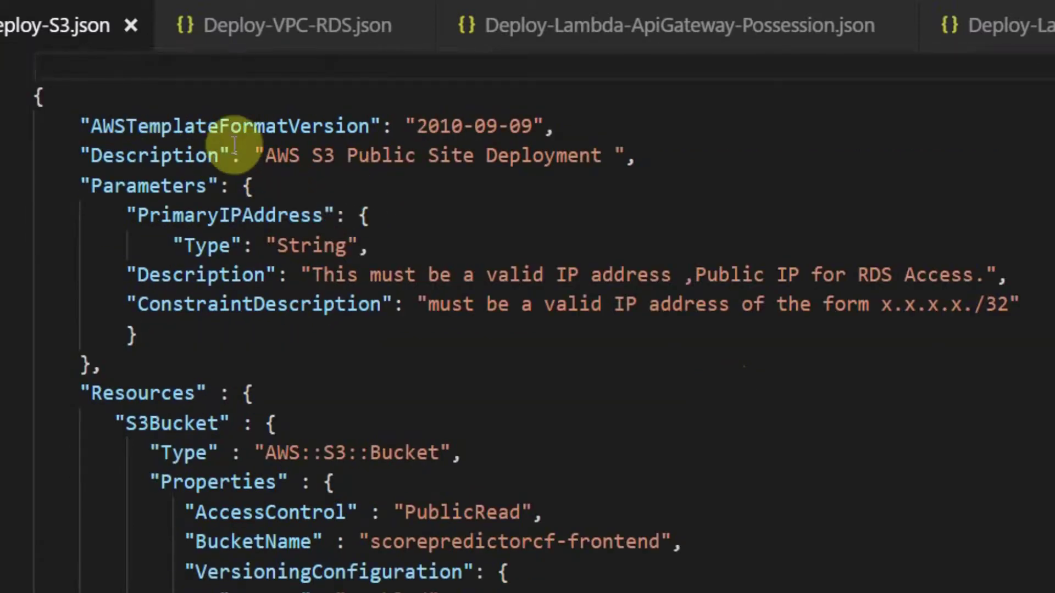
scroll(449, 199, "down", 1)
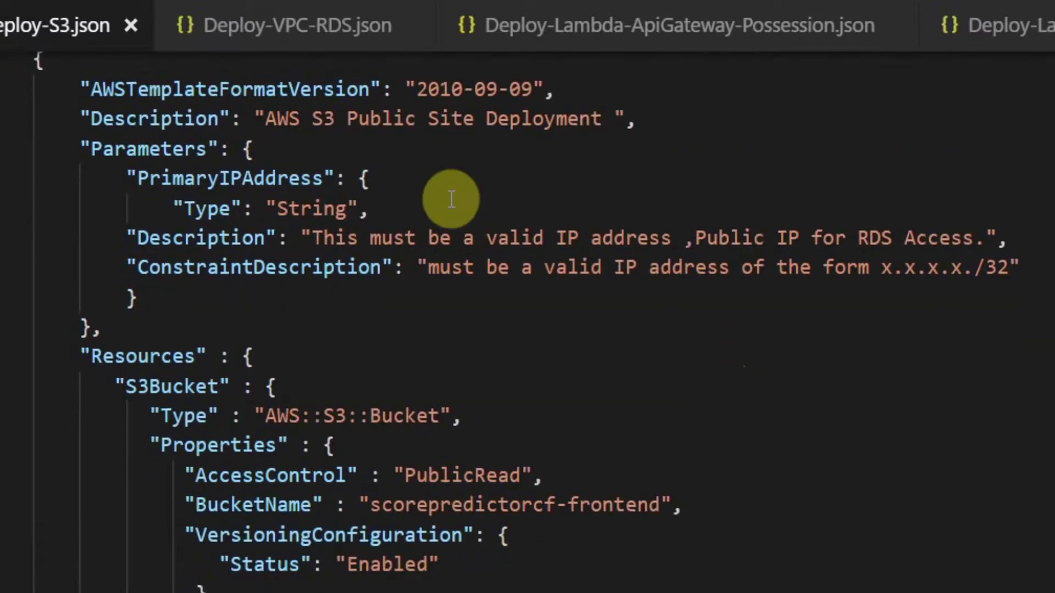
scroll(450, 199, "up", 1)
left_click_drag(91, 126, 318, 345)
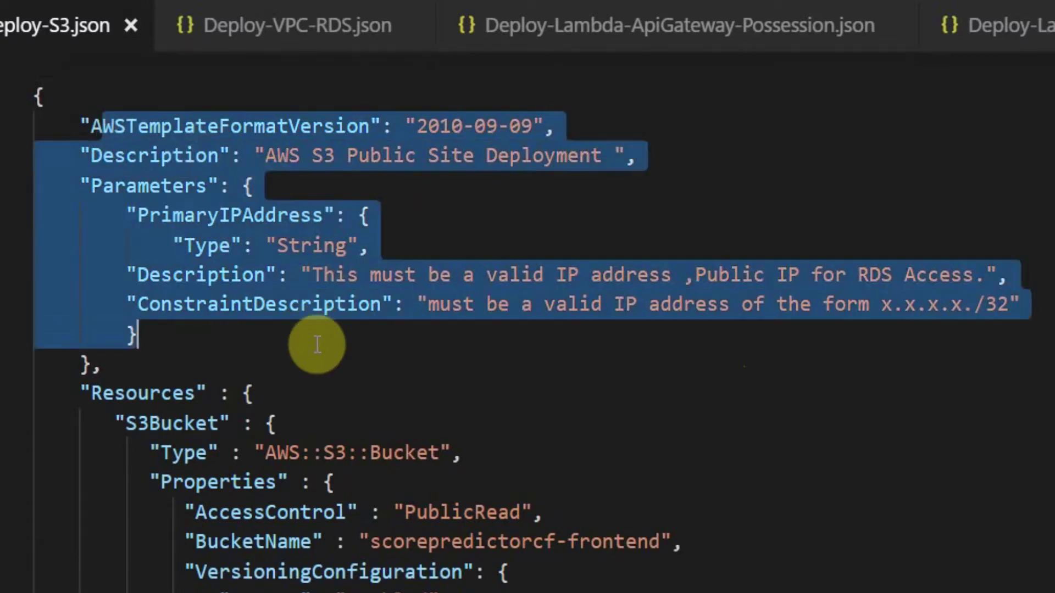
Step: Examine the S3Bucket resource in Deploy-S3.json, including its type, access control, bucket name and versioning properties
scroll(318, 345, "down", 4)
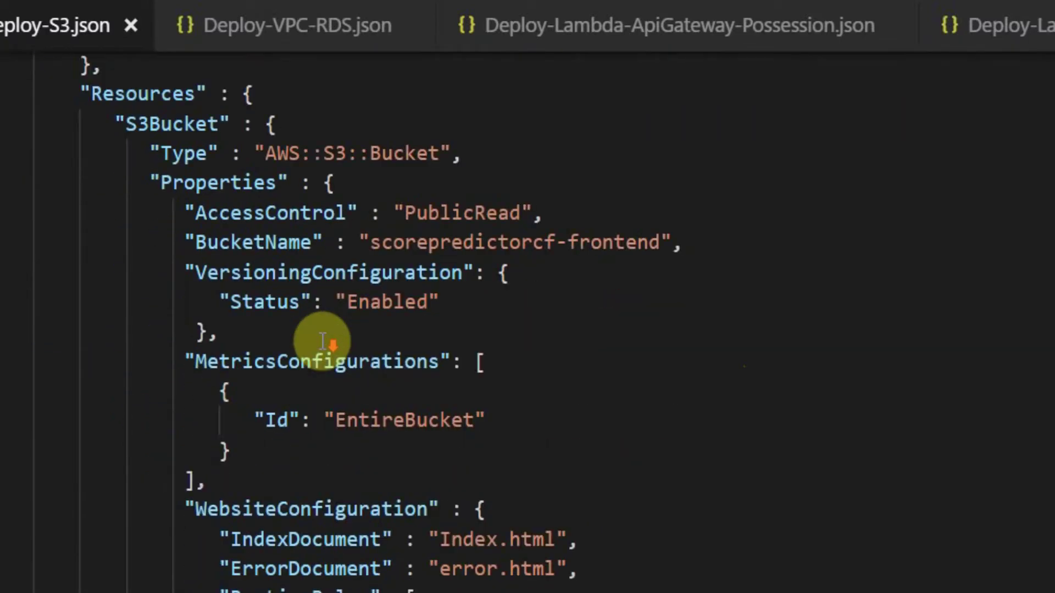
left_click_drag(162, 155, 492, 164)
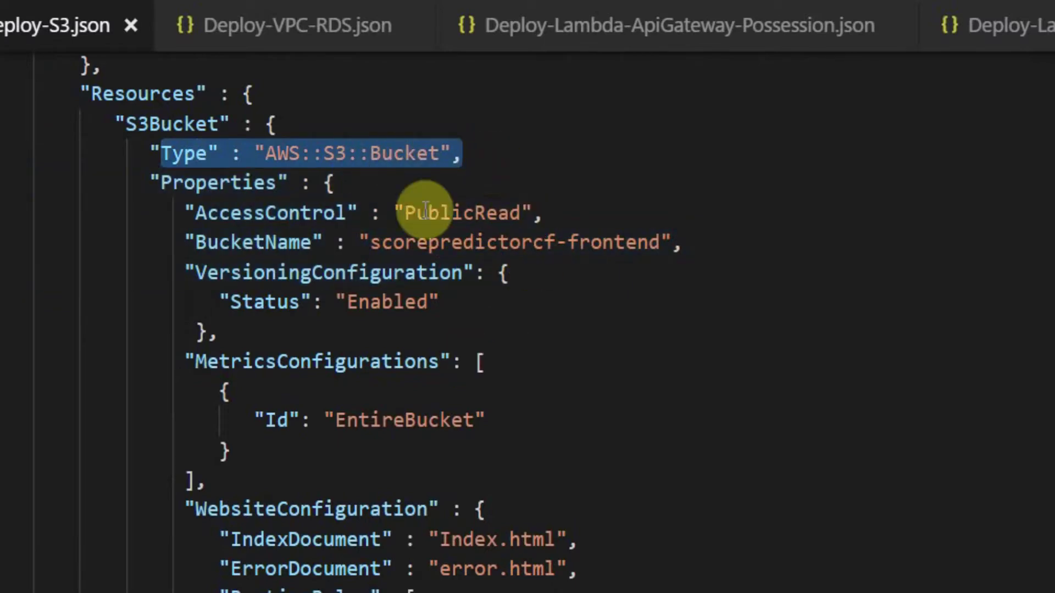
scroll(435, 323, "down", 1)
scroll(435, 323, "down", 2)
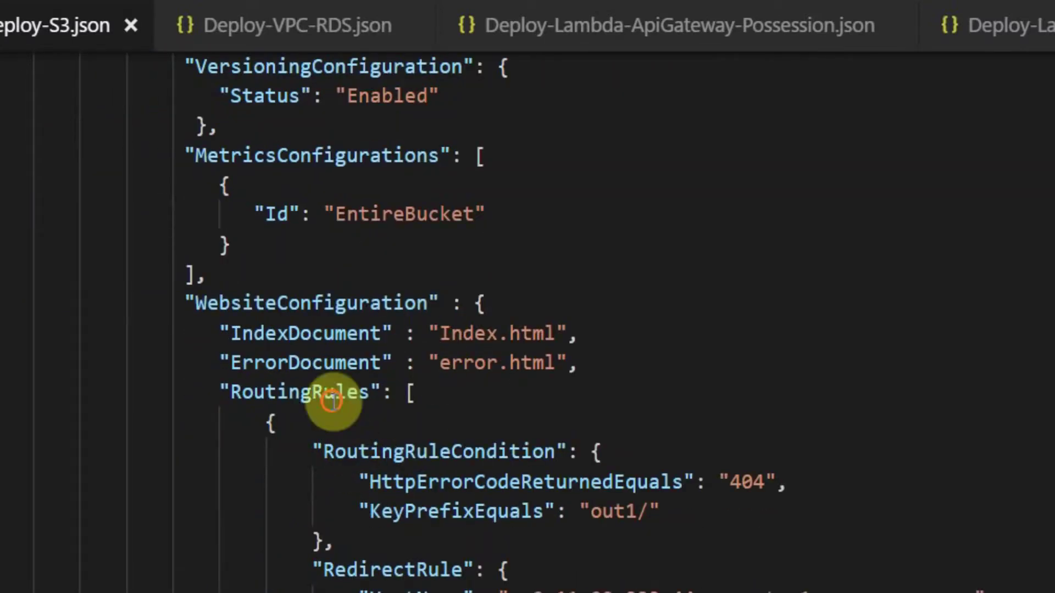
Step: Review the bucket's website configuration with its index and error documents and routing rules, plus the BucketPolicy statement
left_click_drag(231, 334, 414, 360)
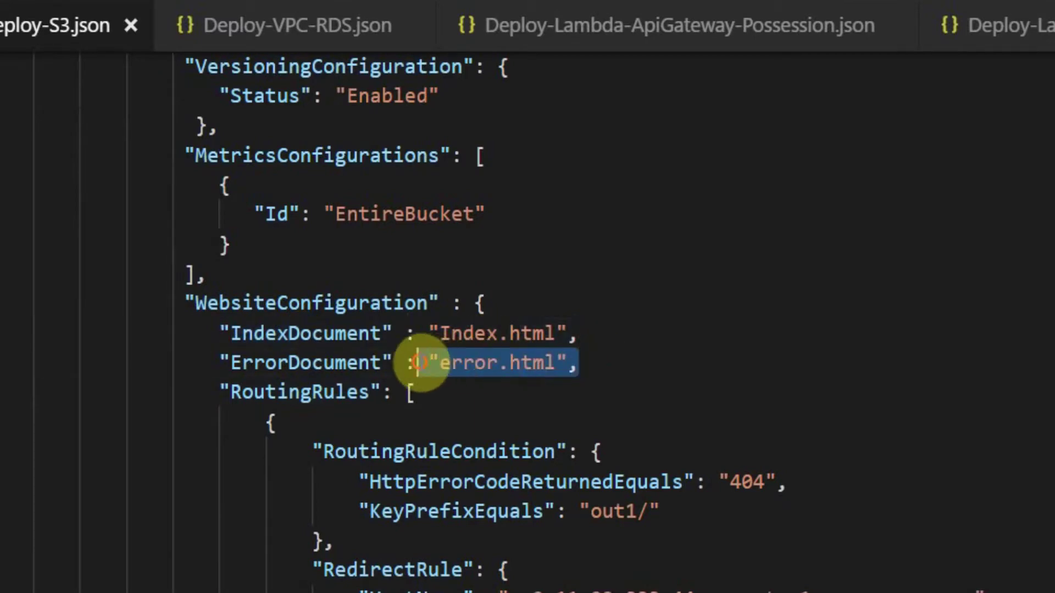
left_click(556, 362)
scroll(584, 406, "down", 1)
scroll(583, 405, "down", 6)
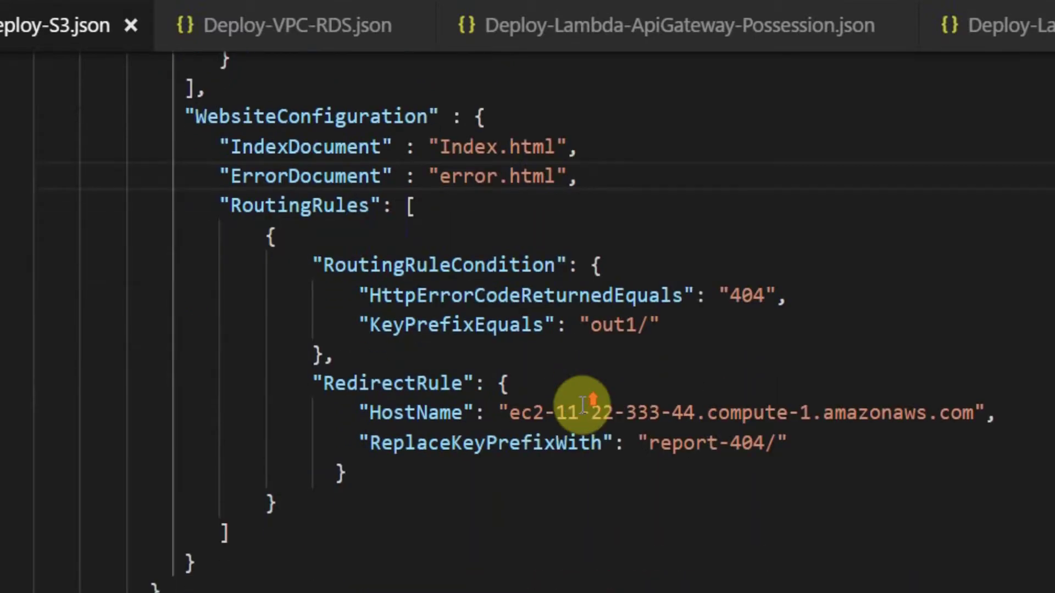
scroll(312, 561, "down", 1)
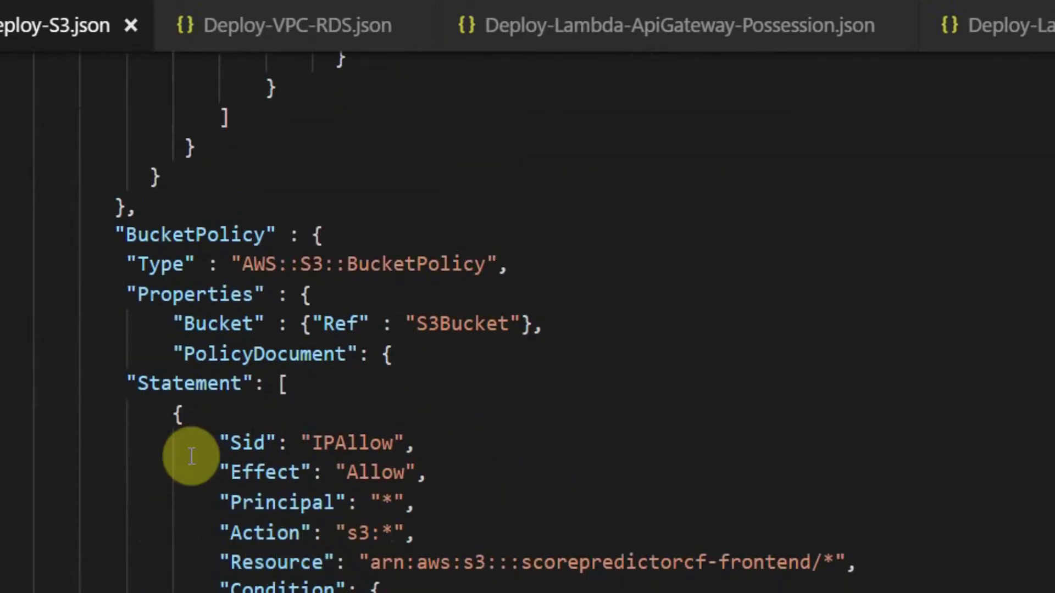
left_click_drag(103, 390, 360, 587)
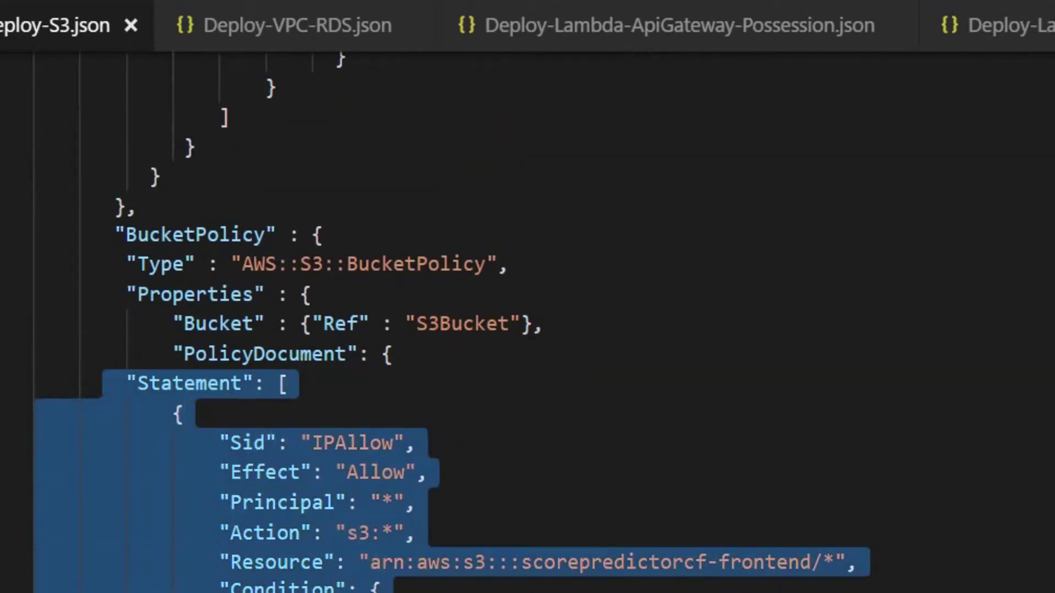
Step: Return to the Parameters block of Deploy-S3.json and check the PrimaryIPAddress definition and its constraint
scroll(490, 582, "up", 14)
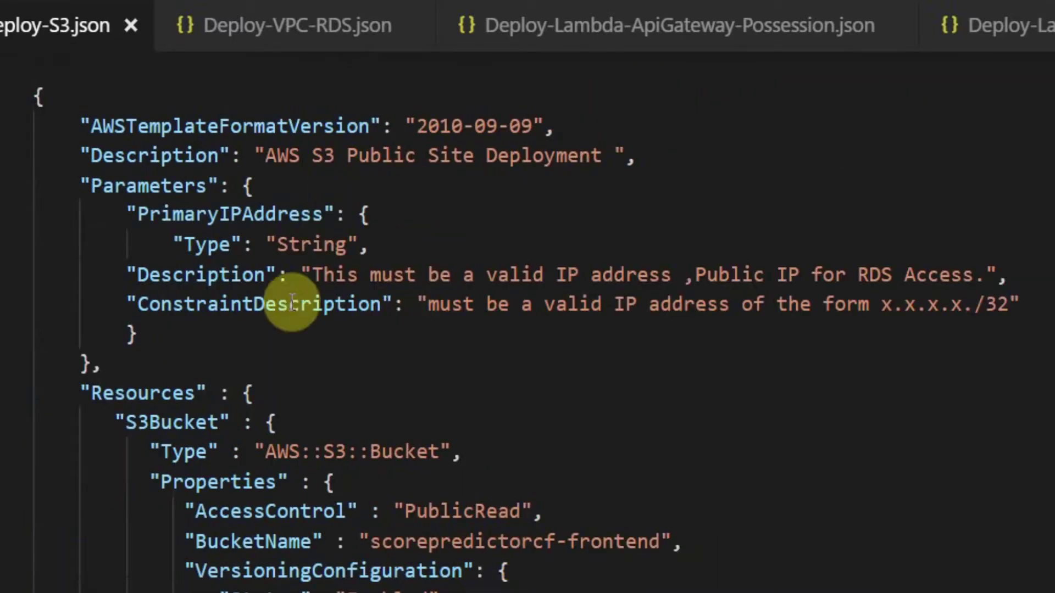
left_click_drag(70, 187, 287, 326)
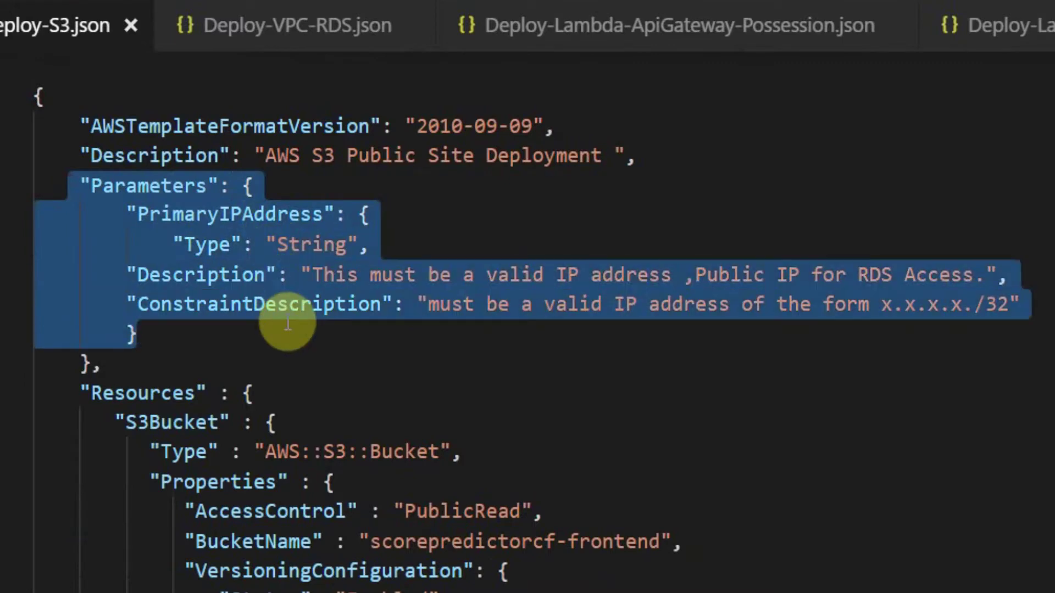
left_click(205, 327)
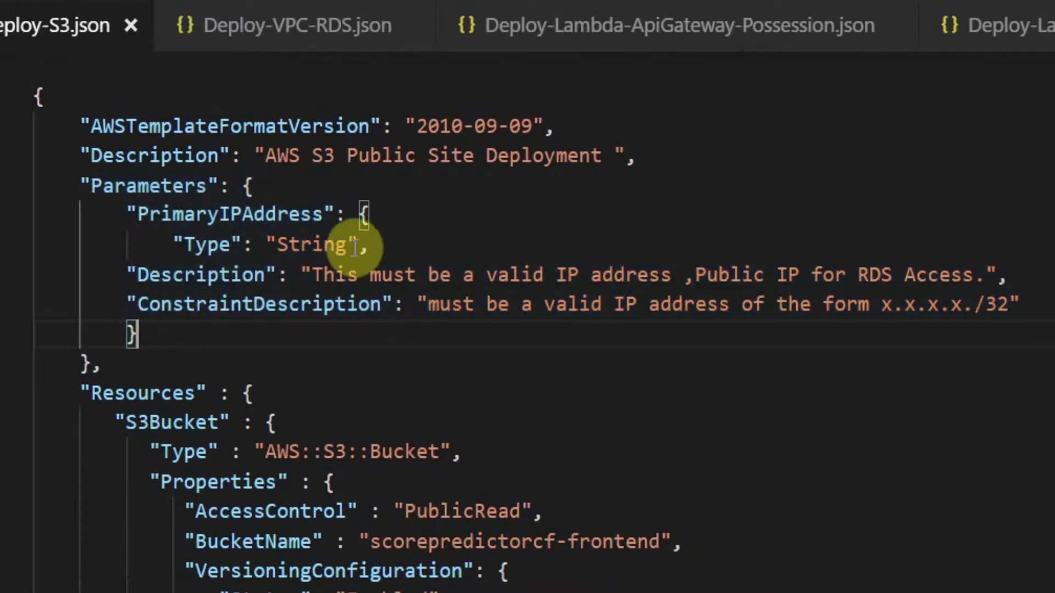
scroll(465, 338, "down", 9)
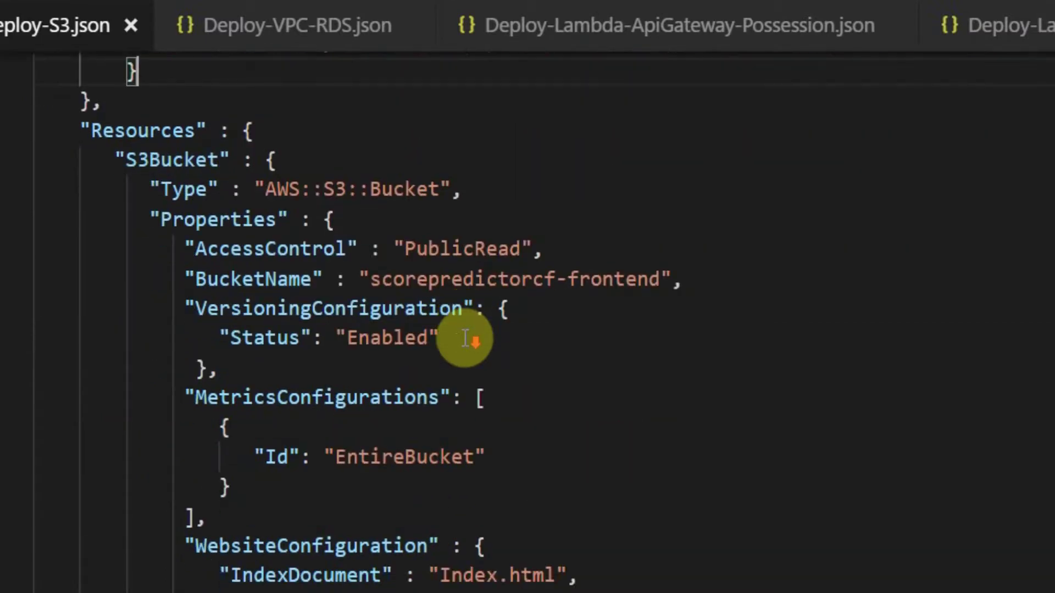
scroll(465, 338, "up", 9)
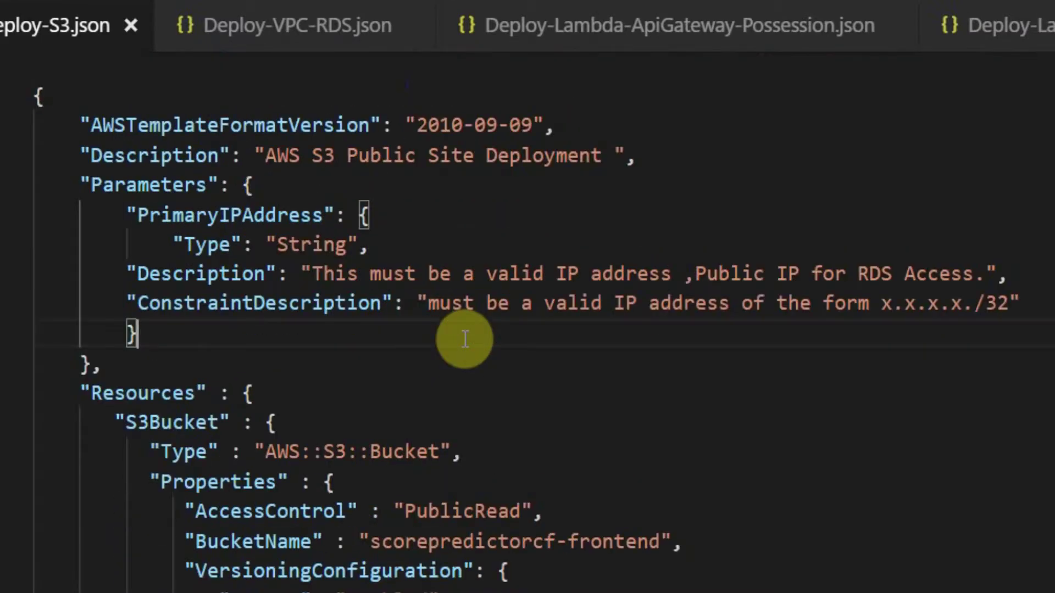
Step: Examine the bucket policy's source IP condition and the WebsiteURL and S3BucketSecureURL outputs in Deploy-S3.json
scroll(465, 338, "down", 14)
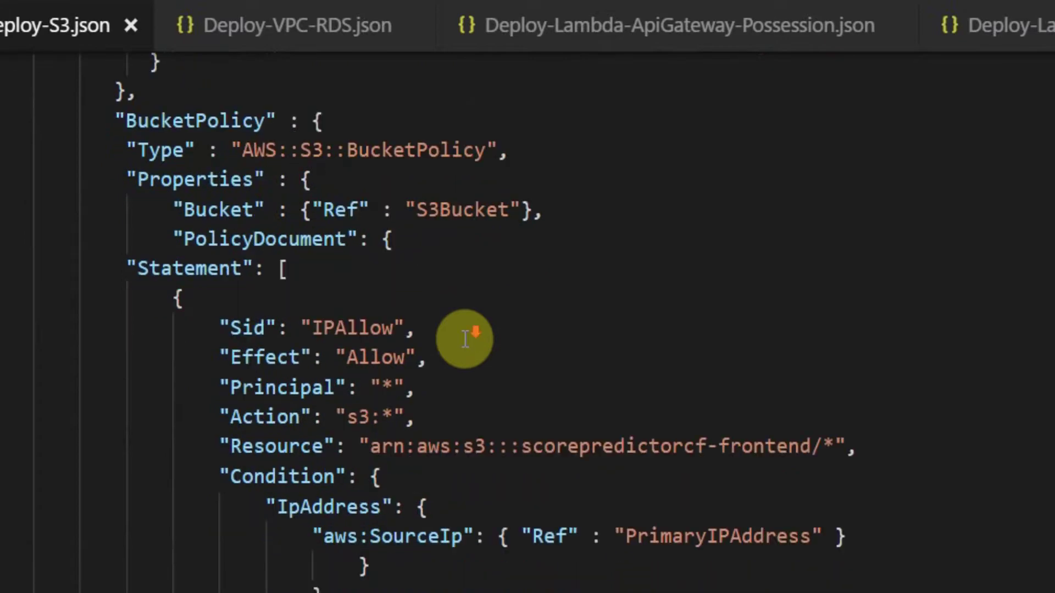
scroll(465, 338, "down", 5)
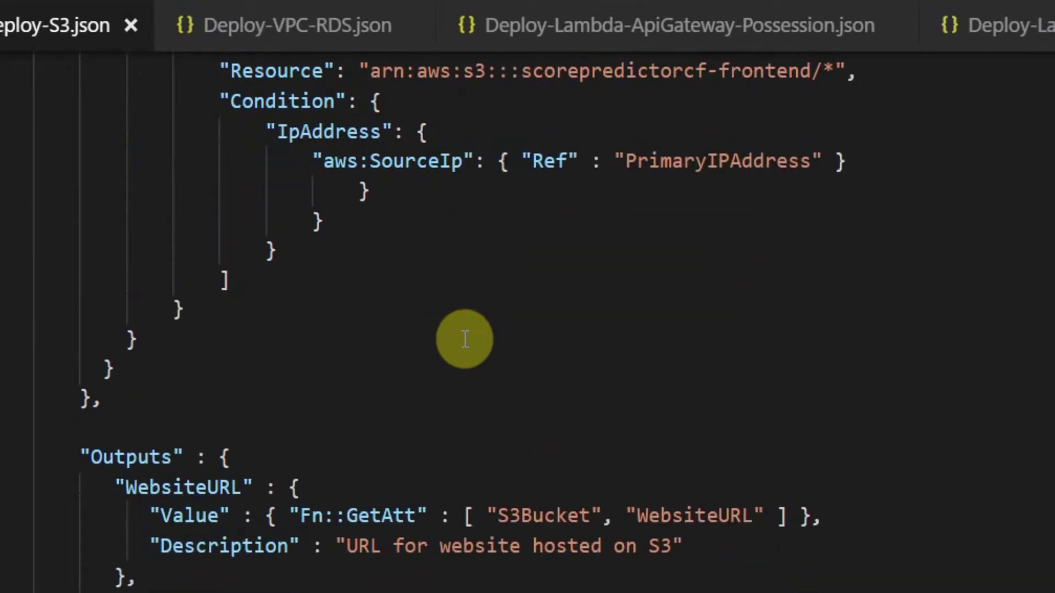
scroll(283, 525, "down", 2)
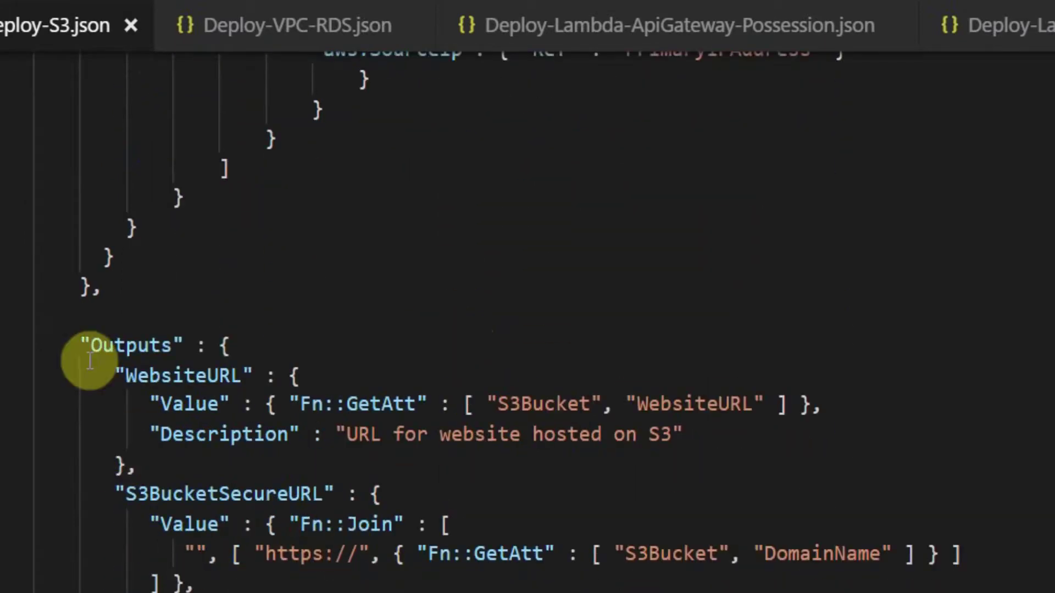
left_click_drag(70, 335, 422, 585)
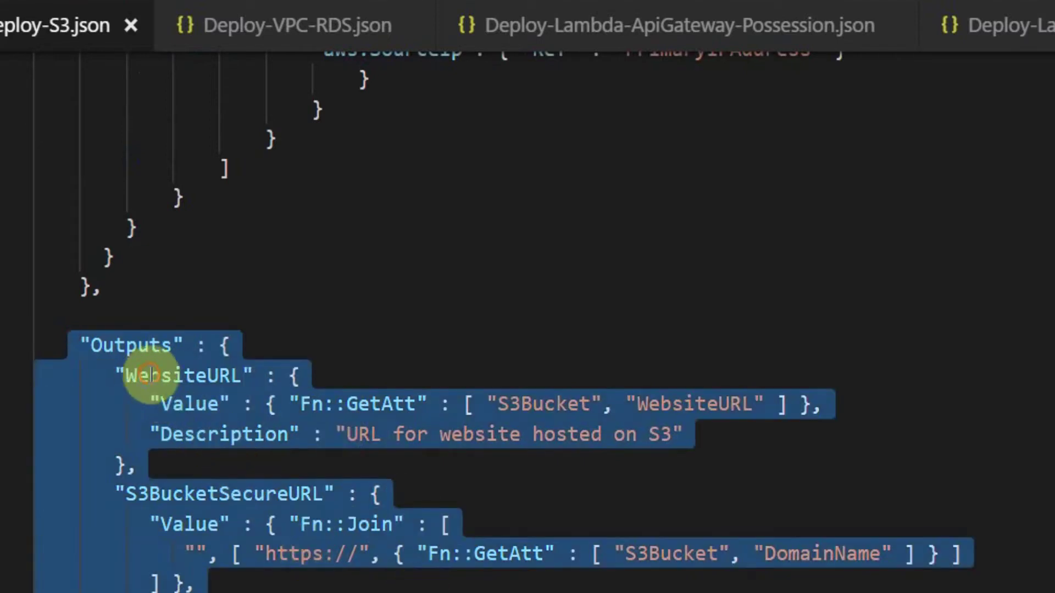
left_click(149, 375)
left_click(230, 493)
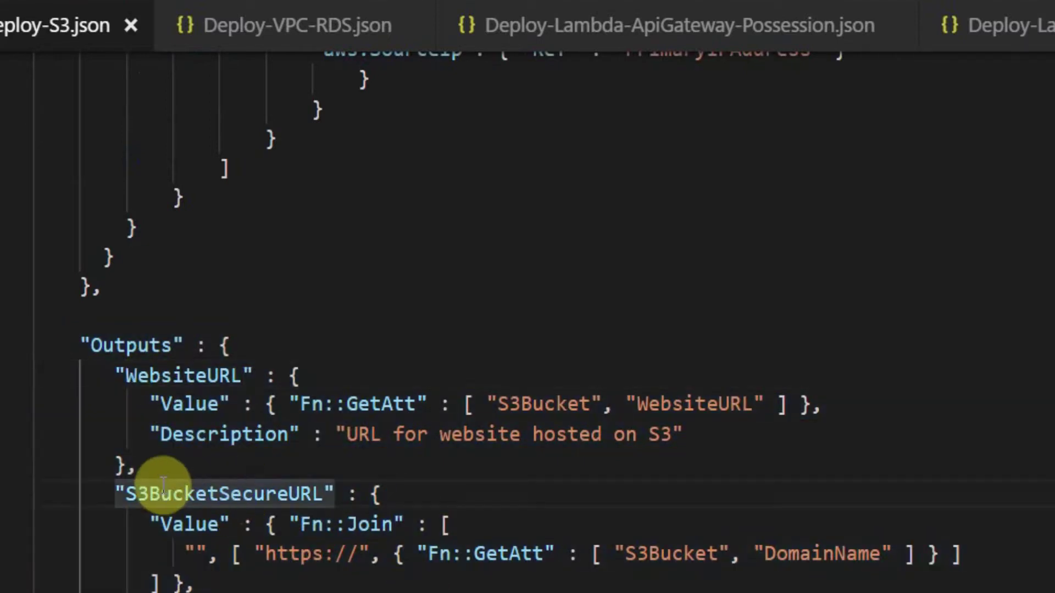
Step: Open Deploy-VPC-RDS.json and review its network ACL rules and the DBUser and DBPassword parameters at the start
left_click(310, 41)
scroll(536, 391, "up", 10)
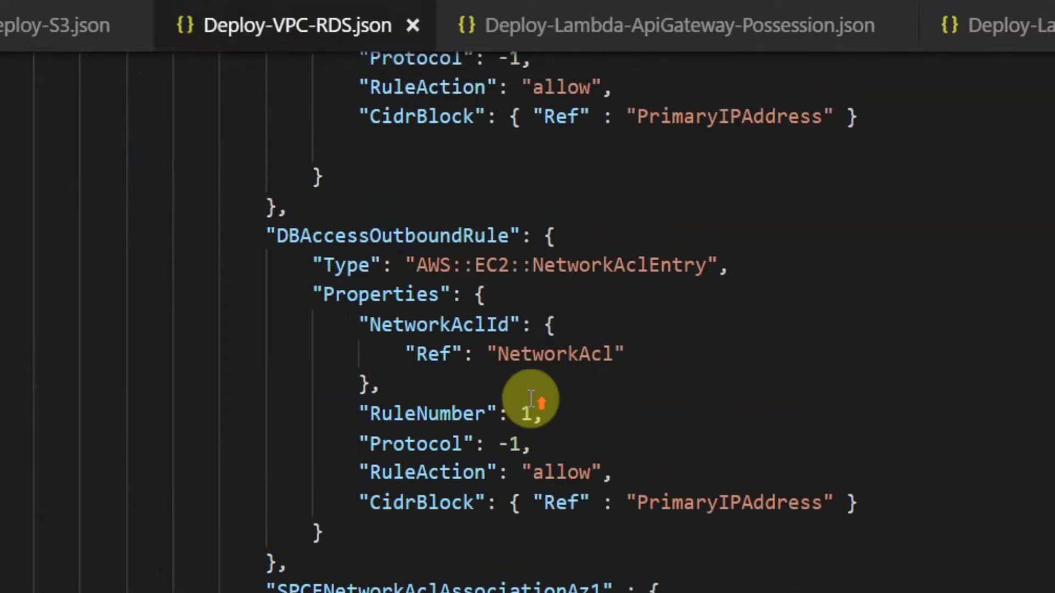
scroll(531, 397, "up", 6)
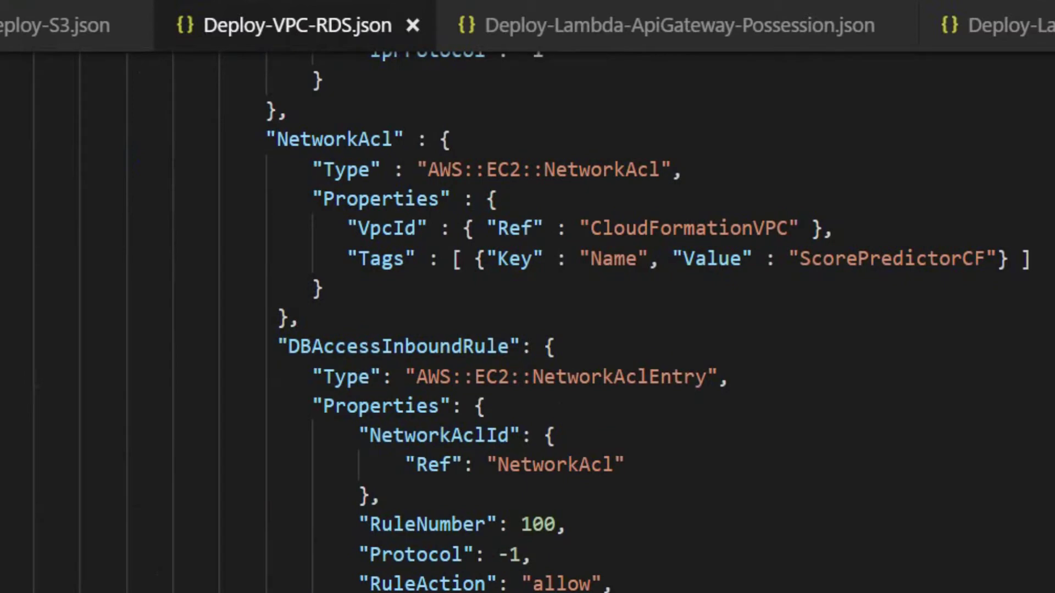
scroll(528, 324, "up", 20)
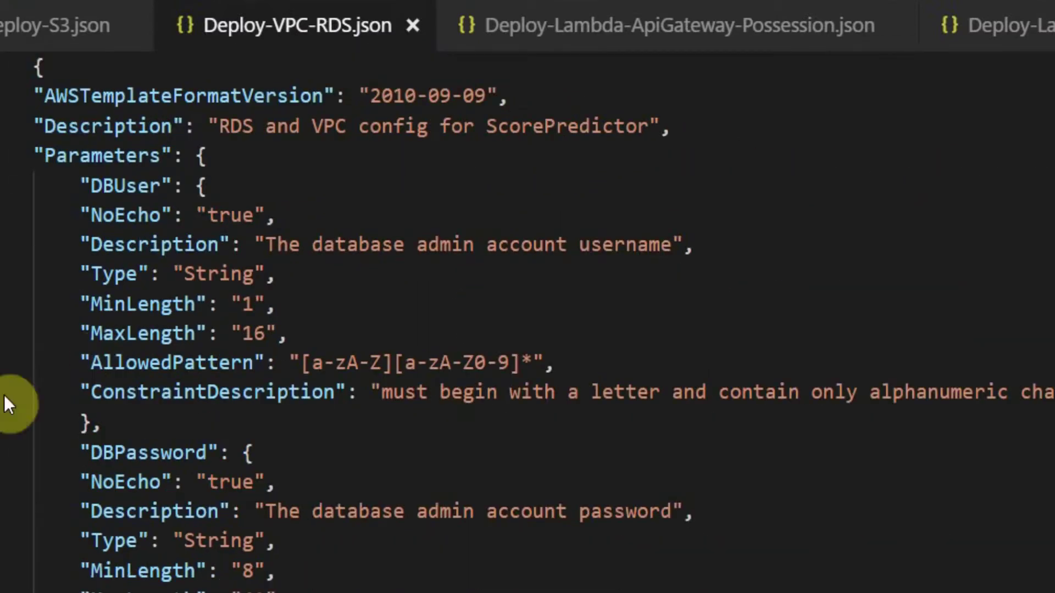
Step: Check the DBUser and DBPassword definitions in the Parameters block of Deploy-VPC-RDS.json
left_click(305, 318)
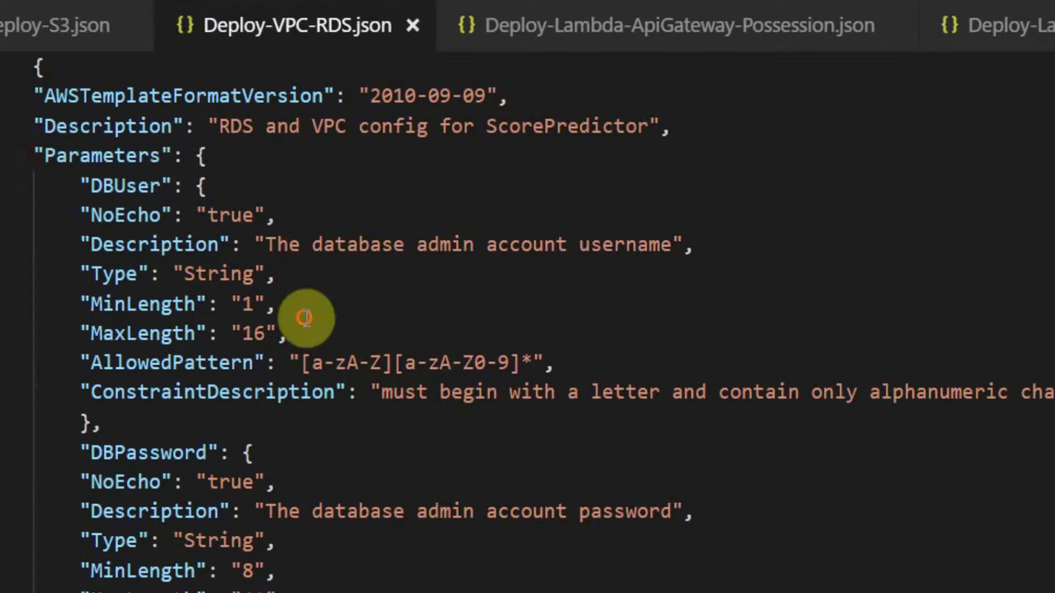
left_click(102, 186)
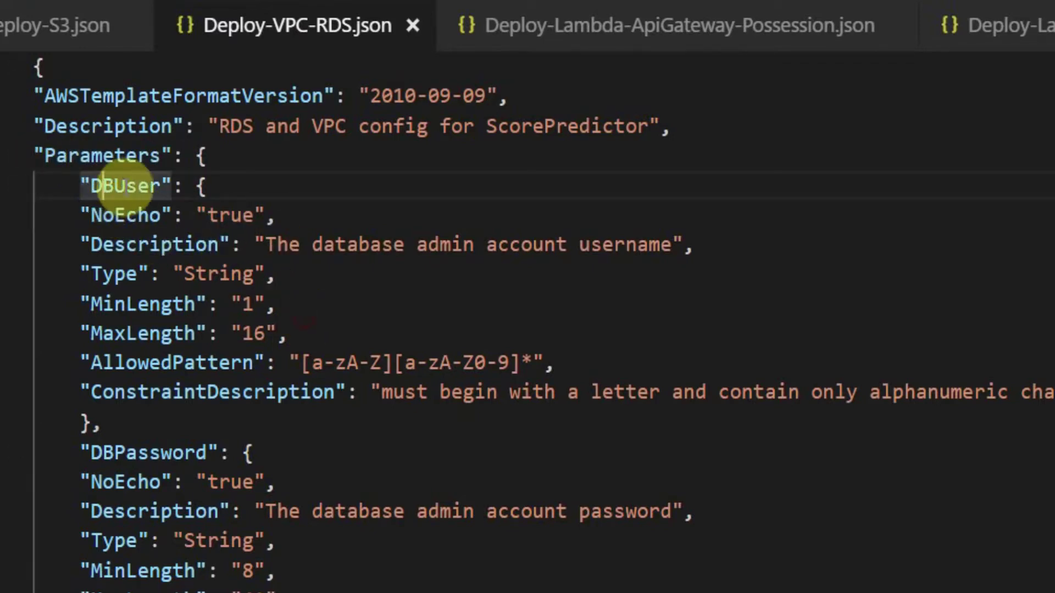
left_click(150, 454)
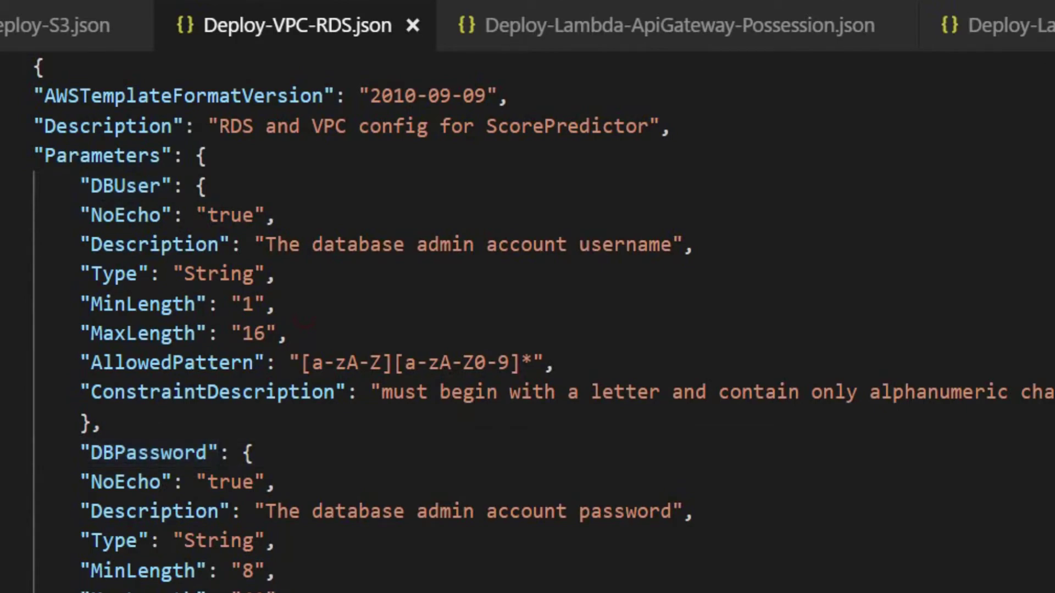
Step: Examine the CloudFormationVPC resource in Deploy-VPC-RDS.json, highlighting its name and CidrBlock property
scroll(278, 456, "down", 8)
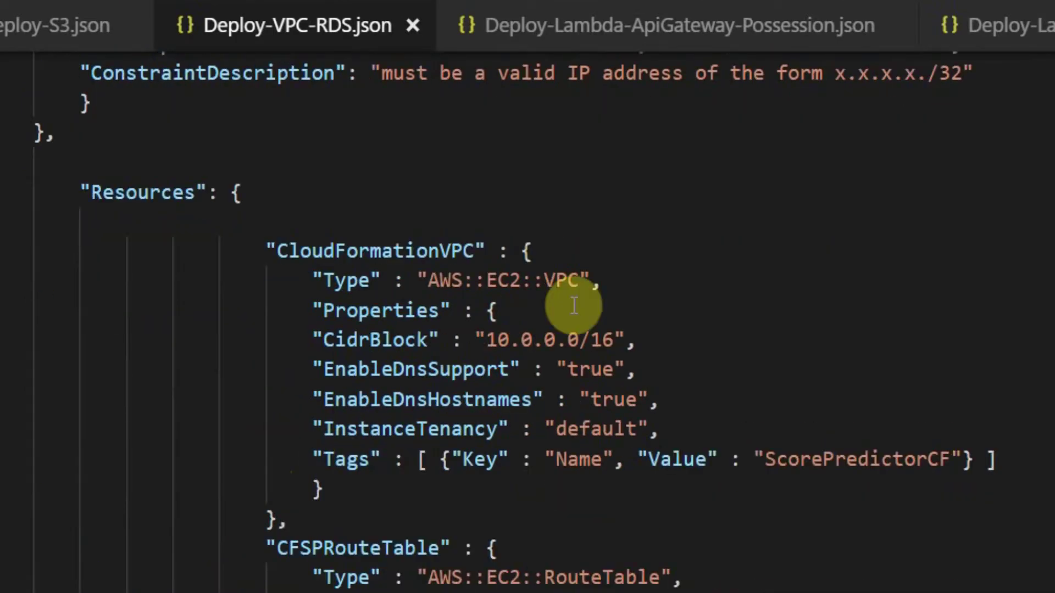
left_click_drag(199, 248, 589, 266)
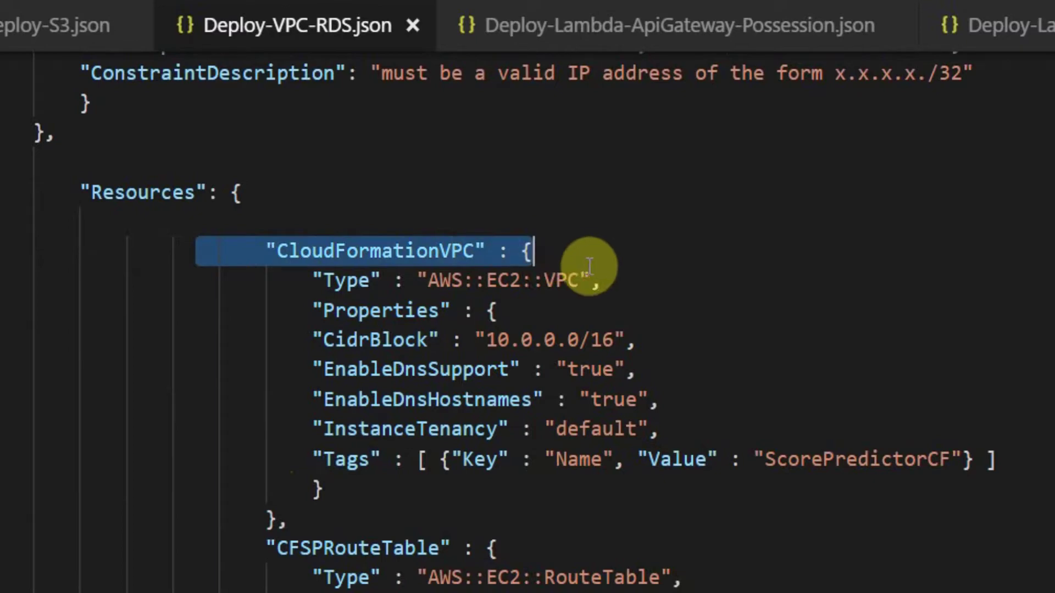
left_click_drag(267, 251, 485, 251)
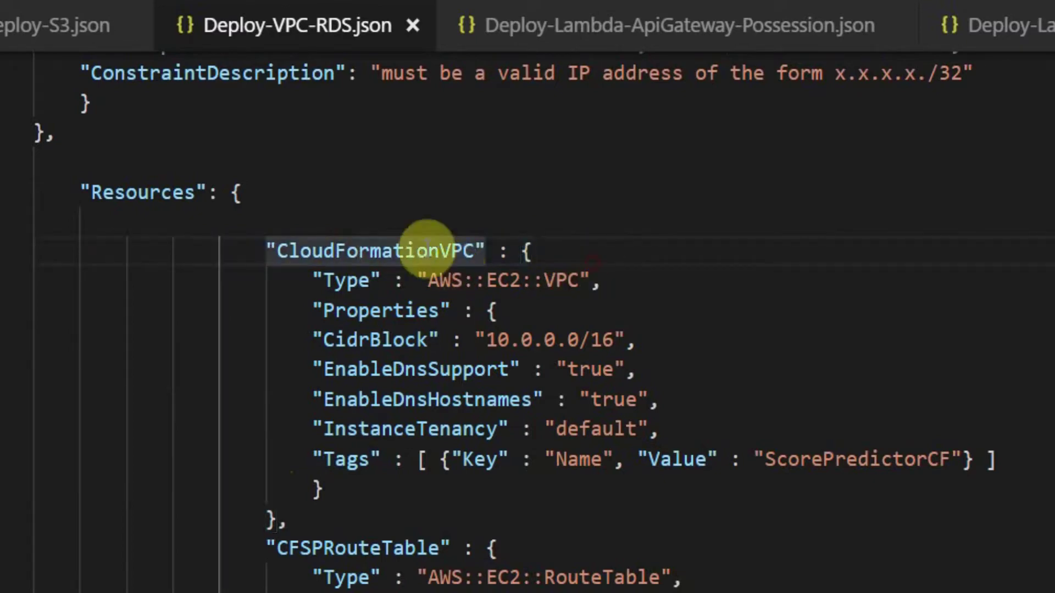
left_click_drag(643, 341, 330, 344)
scroll(602, 379, "down", 1)
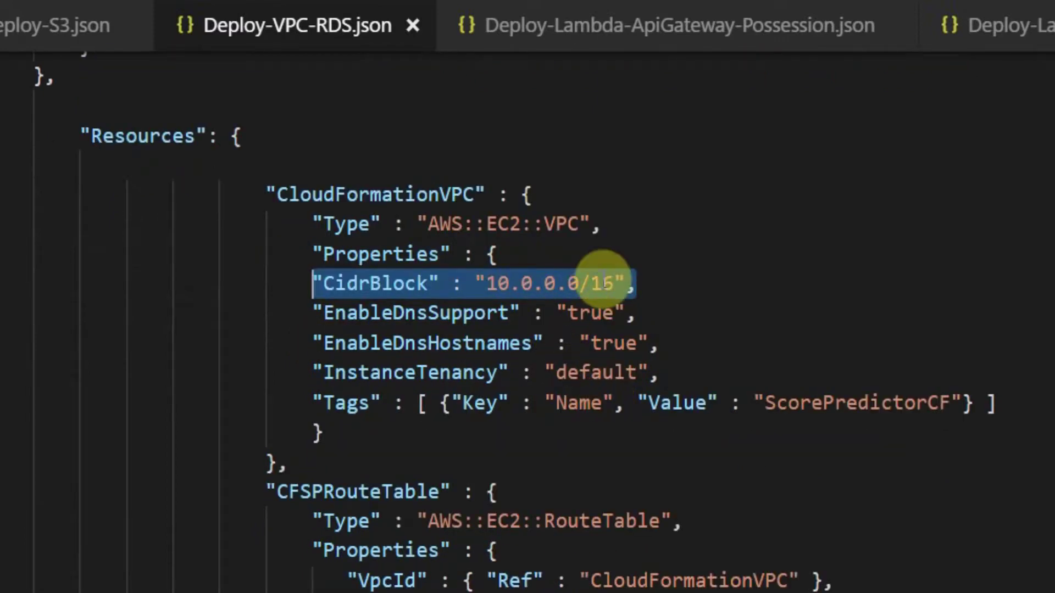
Step: Review the CFSPRouteTable resource and the IGWRoute that depends on the internet gateway
scroll(467, 370, "down", 2)
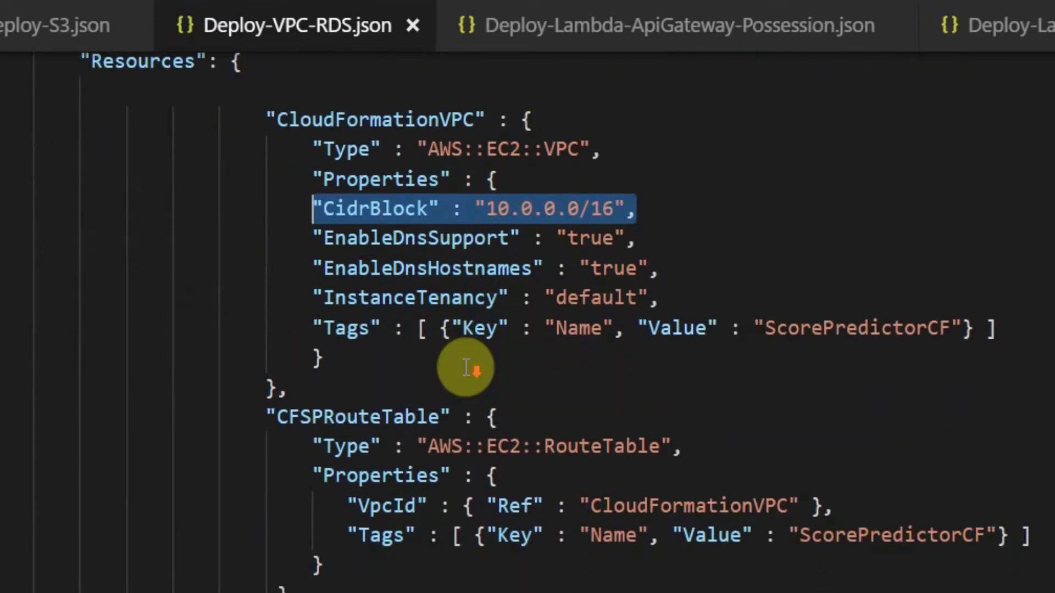
left_click_drag(242, 324, 633, 392)
left_click(537, 483)
scroll(536, 481, "down", 1)
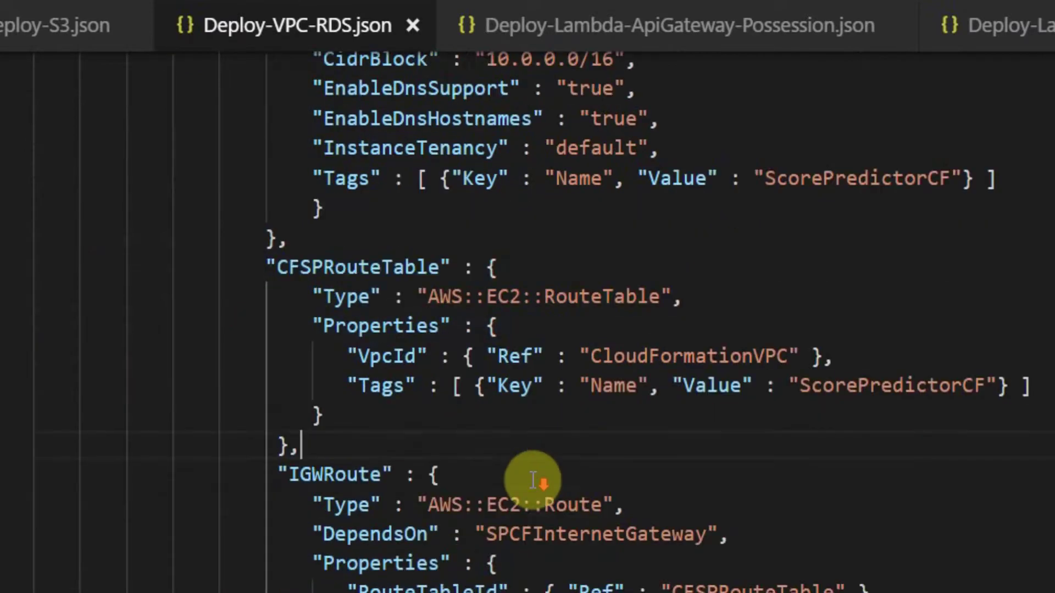
left_click(287, 475)
left_click_drag(345, 476, 857, 588)
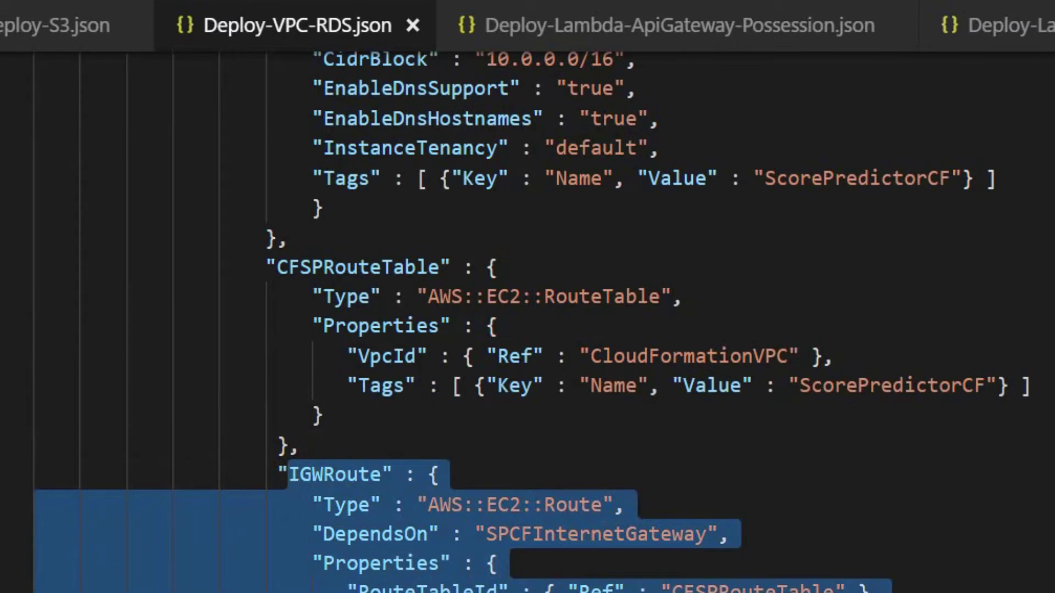
left_click(666, 537)
Step: Examine the SubnetRouteTableAssociationAZ1 and SubnetRouteTableAssociationAZ2 resources that link the public subnets to the route table
scroll(639, 513, "down", 2)
scroll(639, 513, "down", 4)
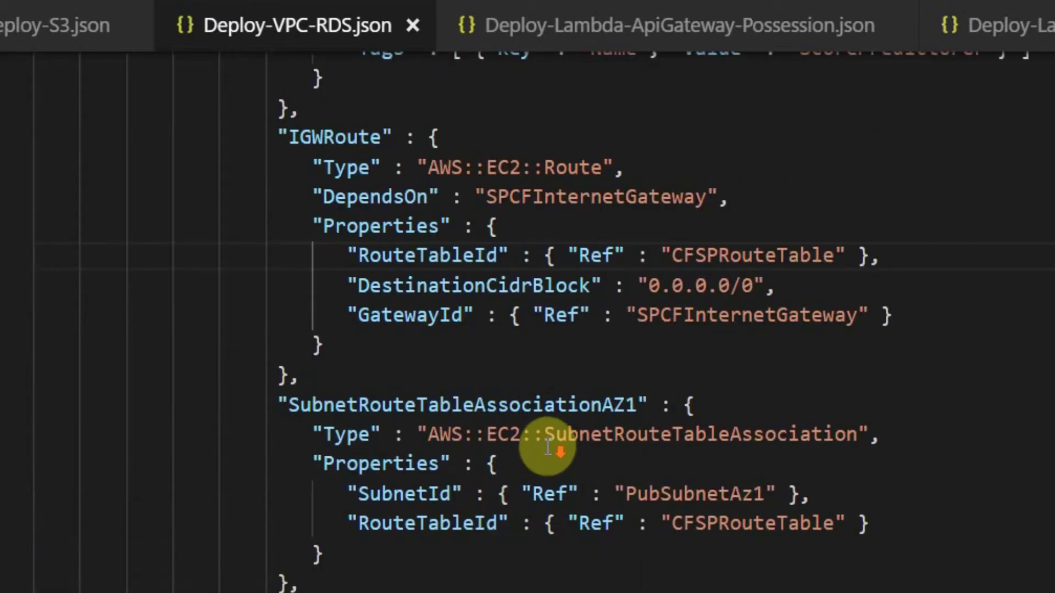
left_click_drag(251, 290, 626, 291)
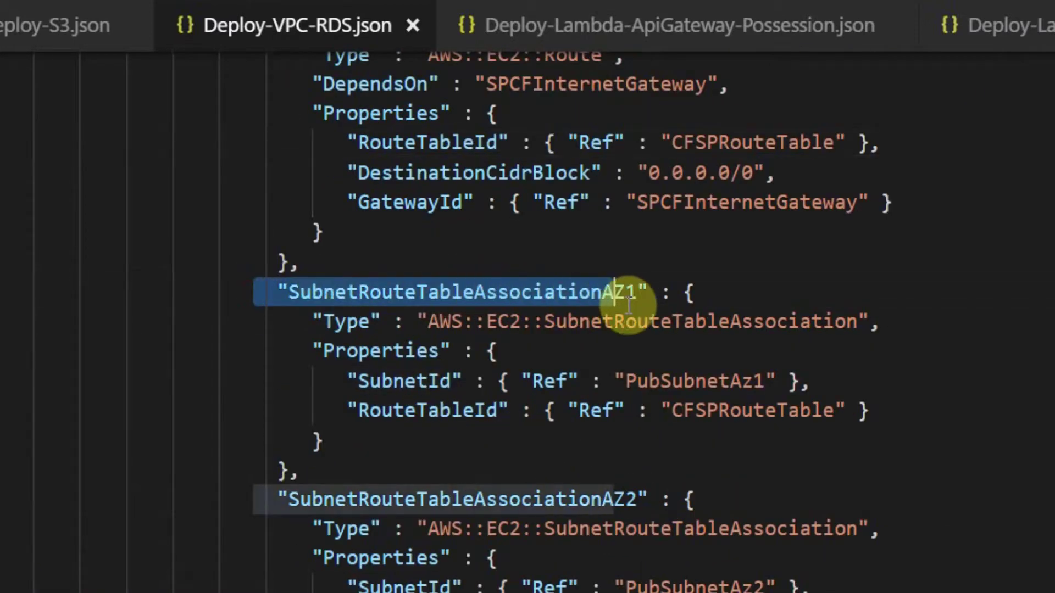
left_click(586, 410)
scroll(587, 409, "down", 1)
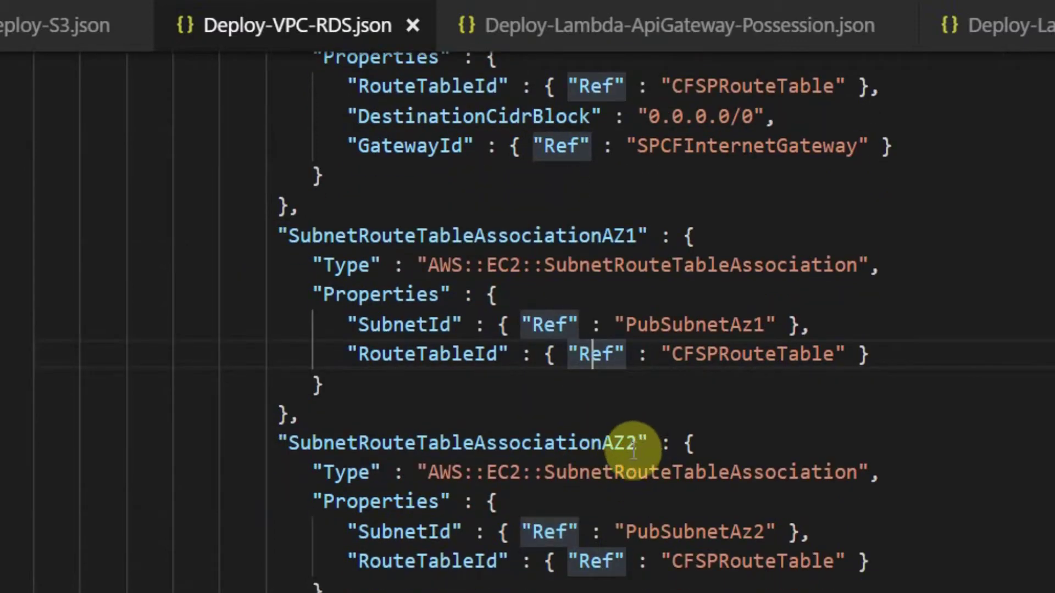
Step: Highlight the SPCFInternetGateway and SPCFInternetGatewayAttachment resources and review how the gateway attaches to the VPC
scroll(601, 449, "down", 4)
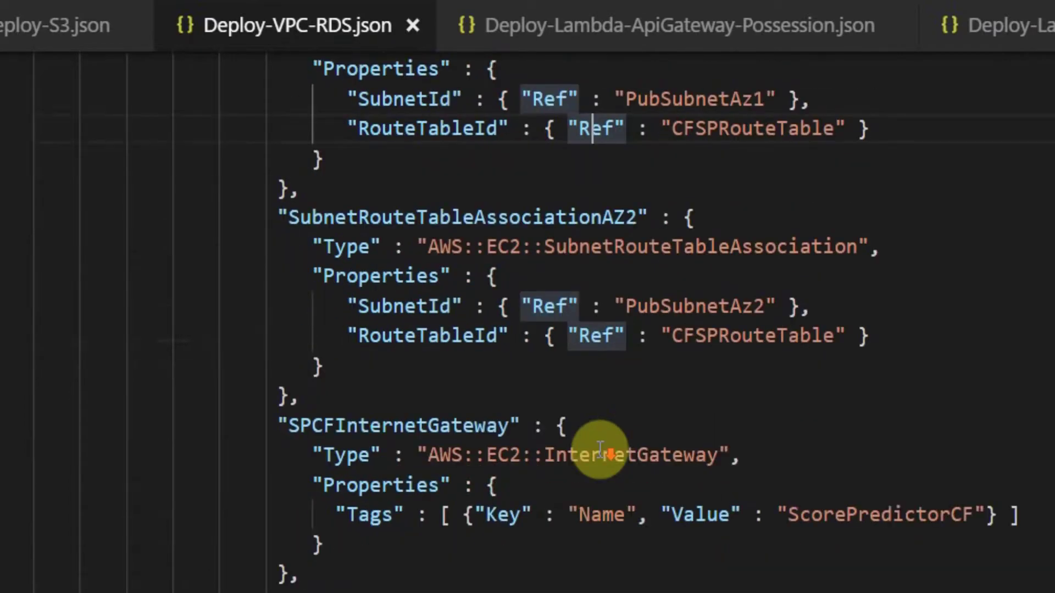
scroll(523, 437, "down", 1)
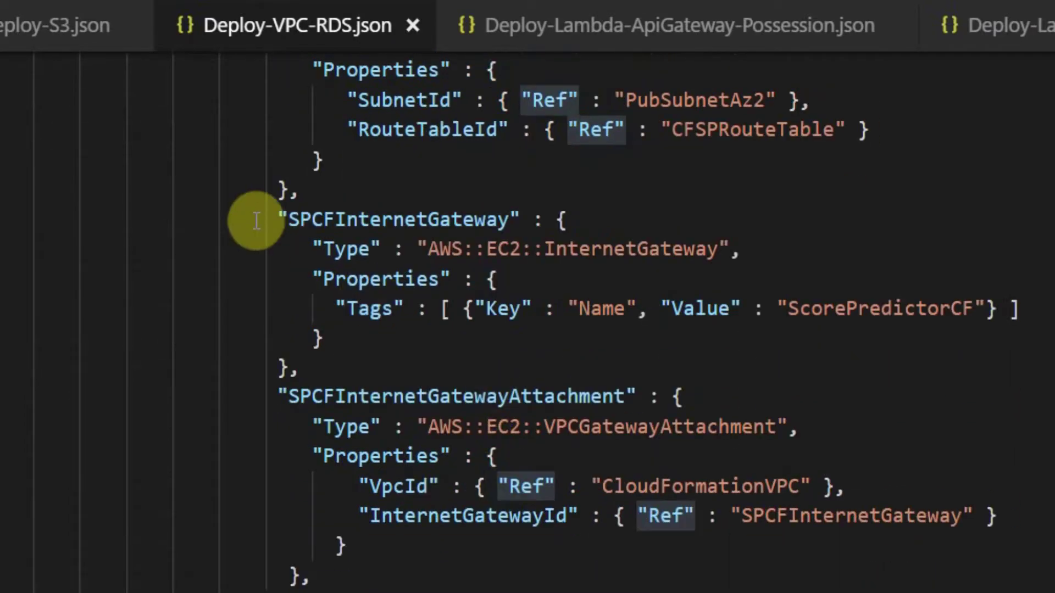
left_click_drag(254, 219, 551, 559)
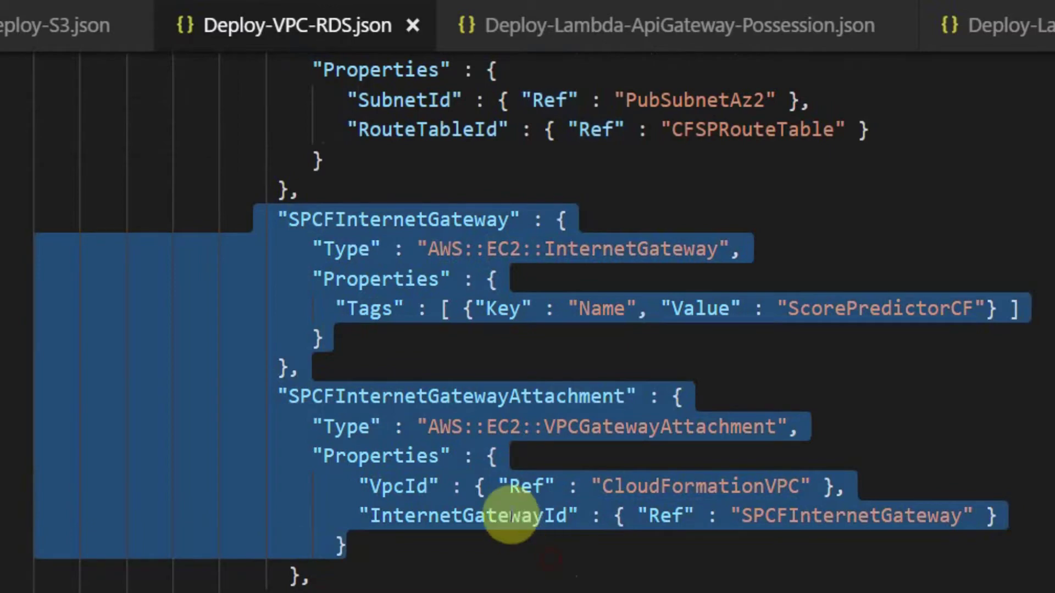
Step: Review the PubSubnetAz1 and PubSubnetAz2 subnet definitions, including the CIDR block and availability zone of PubSubnetAz1
scroll(488, 480, "down", 2)
scroll(498, 478, "down", 4)
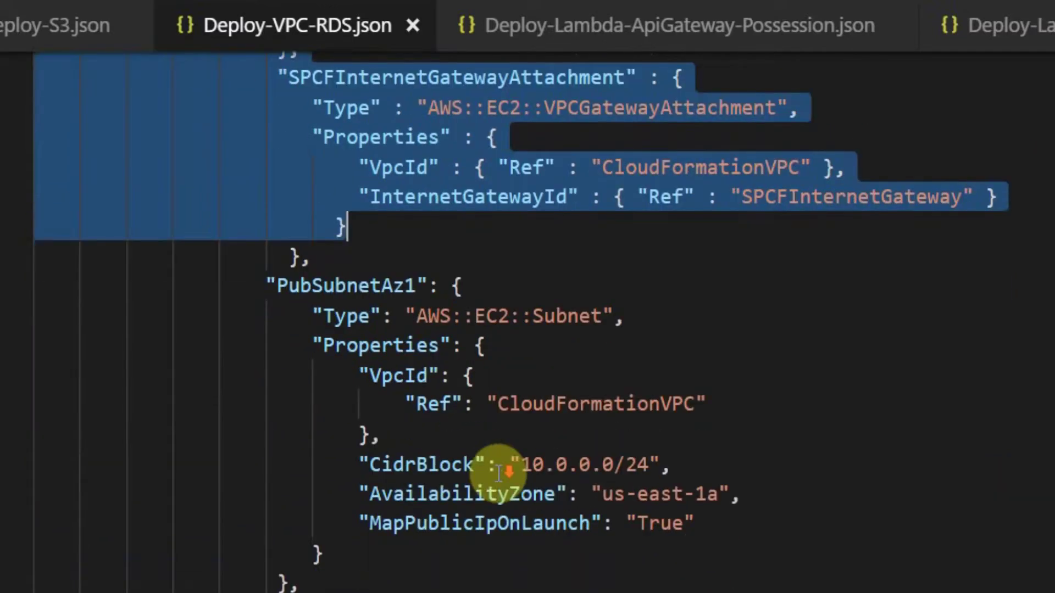
left_click(236, 158)
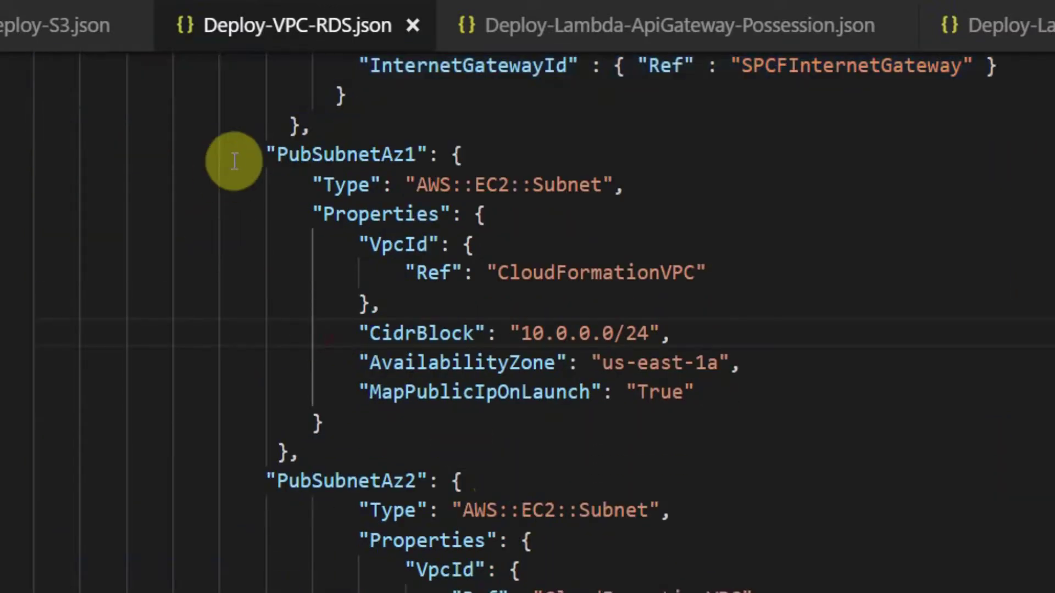
left_click(525, 544, "shift")
left_click(297, 557)
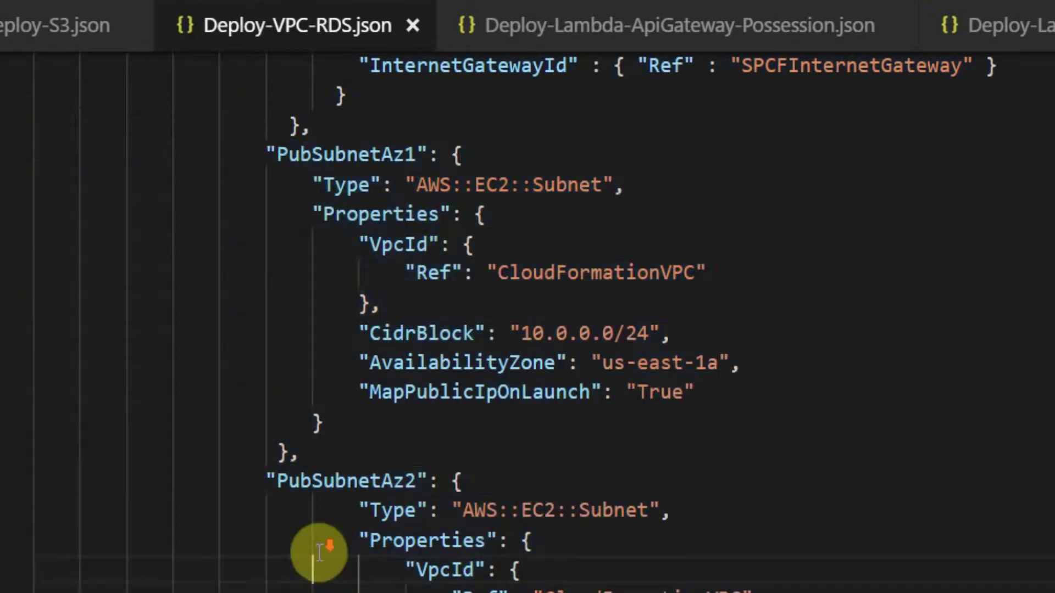
Step: Examine the PrivateSubnetGroup resource, its two subnet references and its DBSubnetGroupDescription
scroll(308, 544, "down", 6)
left_click_drag(266, 336, 369, 591)
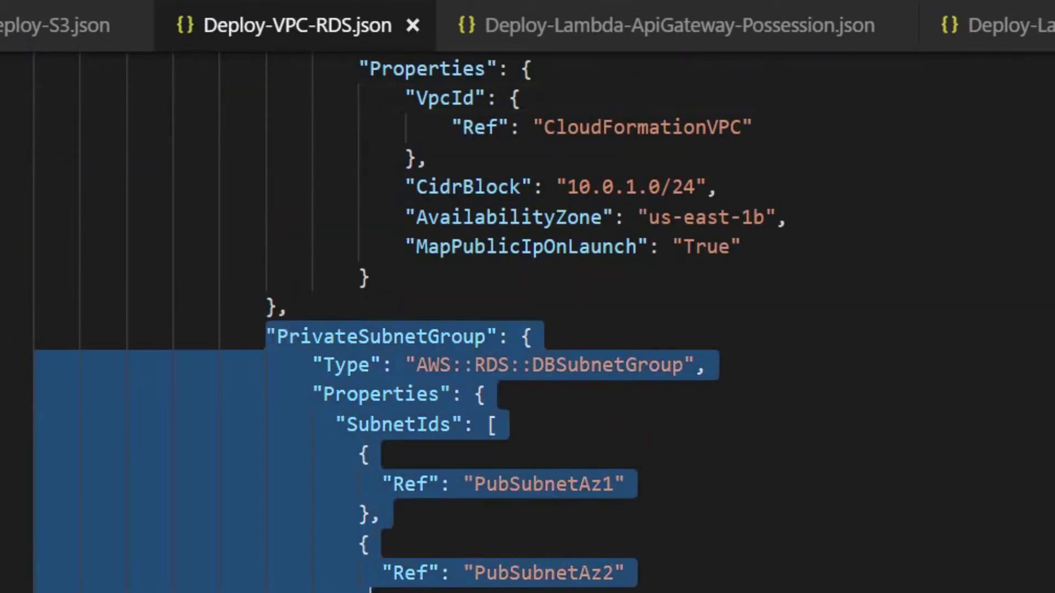
left_click(599, 591)
scroll(556, 495, "down", 3)
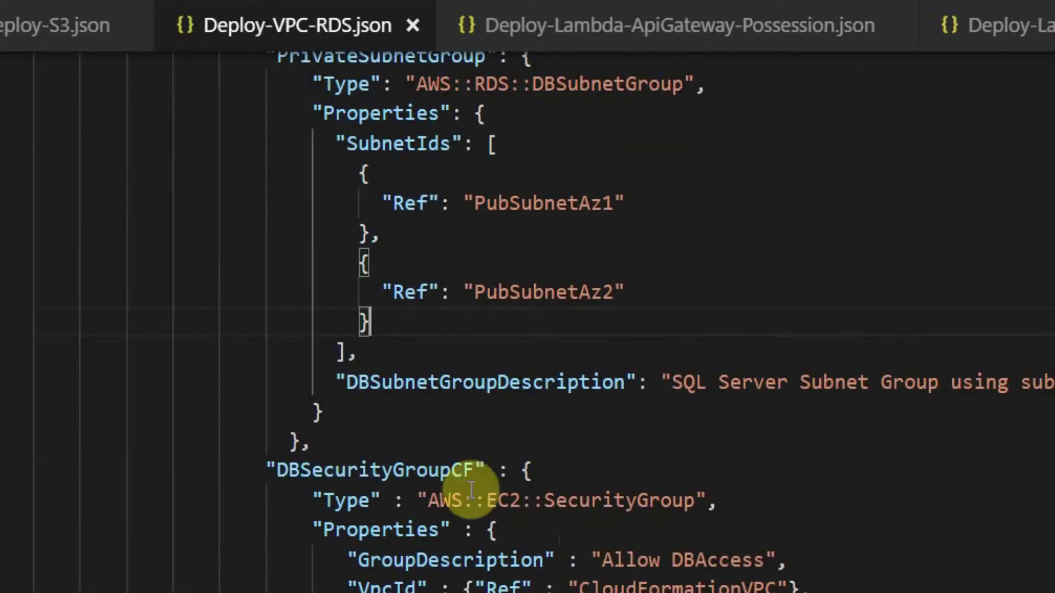
left_click_drag(662, 382, 1052, 383)
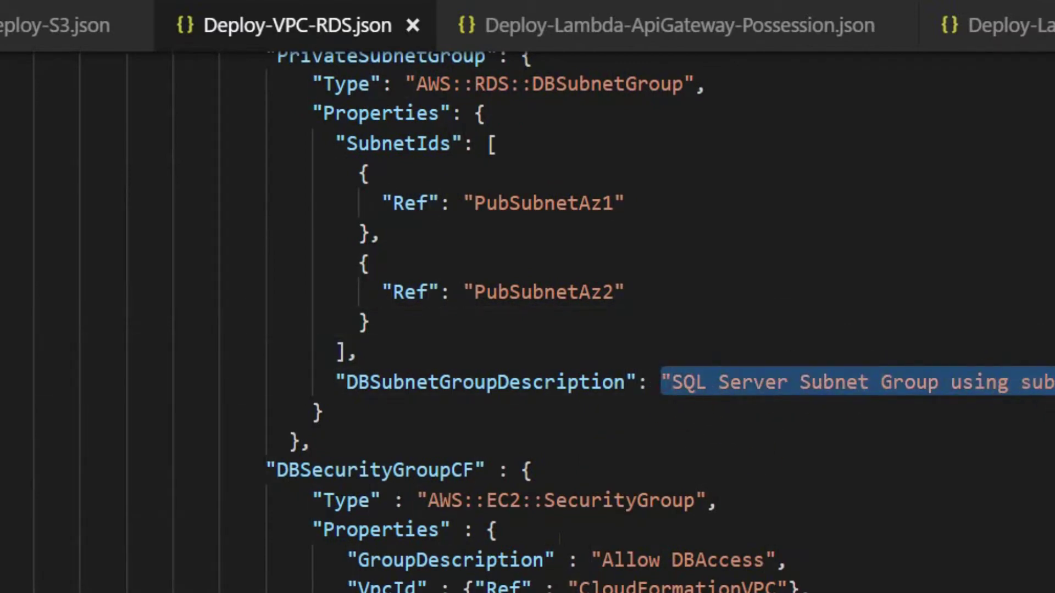
left_click(323, 412)
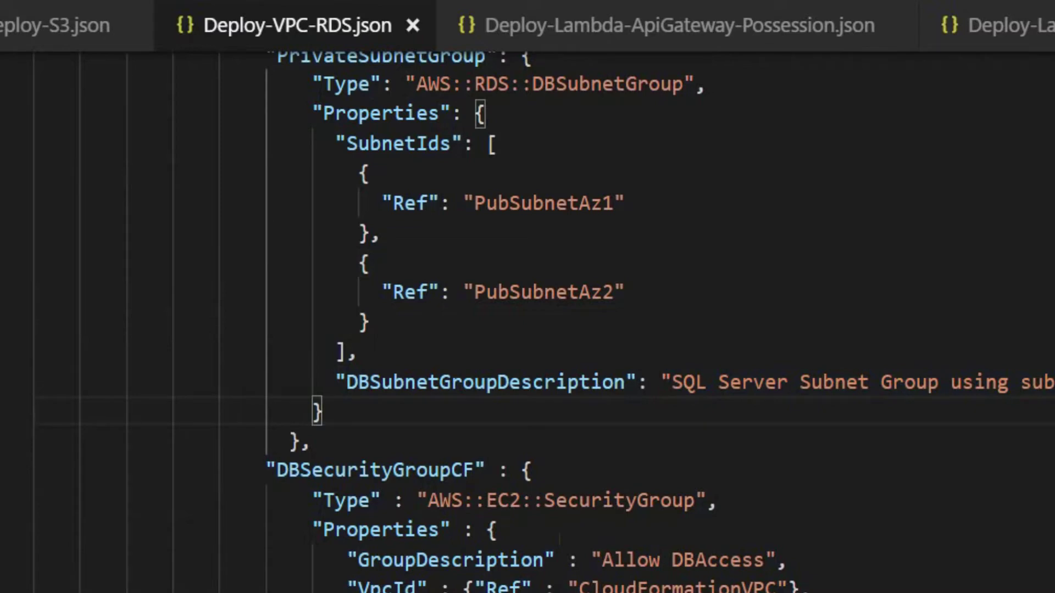
Step: Review the DBSecurityGroupCF ingress and egress rules, highlighting the ingress protocol and ports, and check the InboundRule resource
scroll(324, 412, "down", 2)
scroll(528, 322, "down", 3)
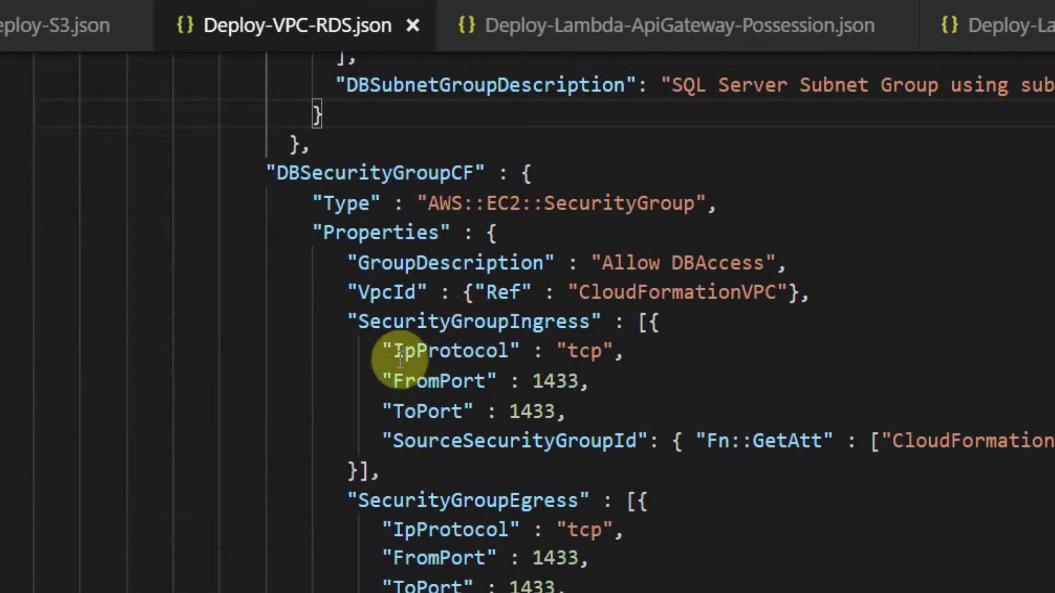
left_click_drag(399, 356, 617, 399)
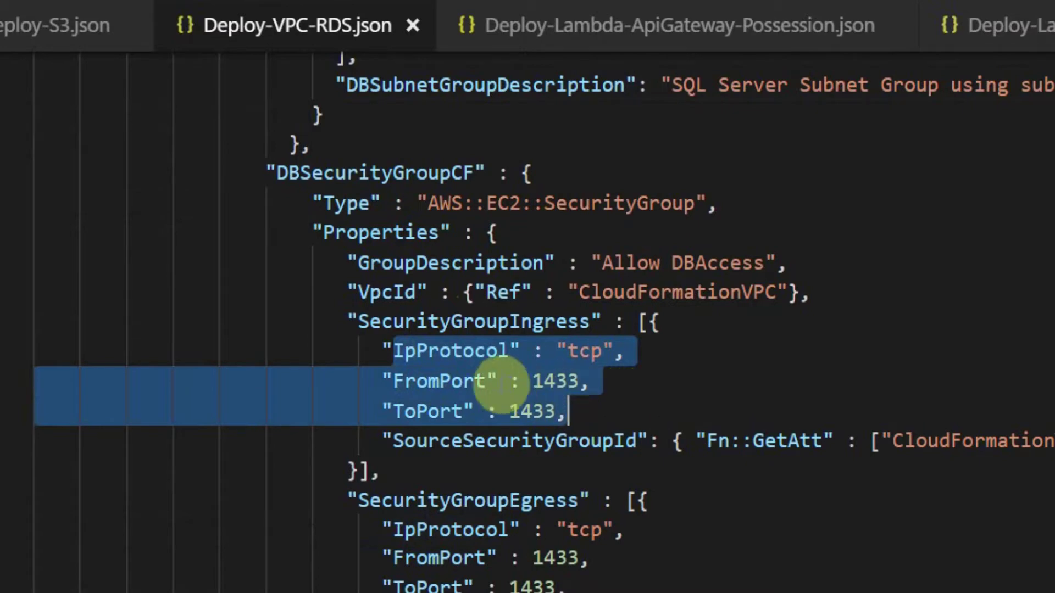
scroll(522, 371, "down", 1)
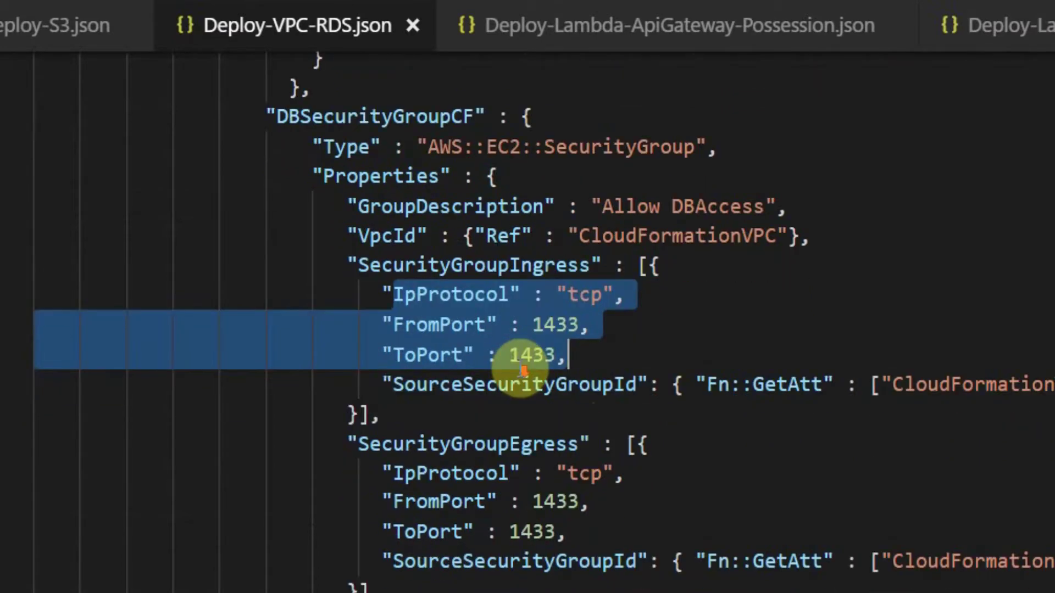
scroll(520, 371, "down", 1)
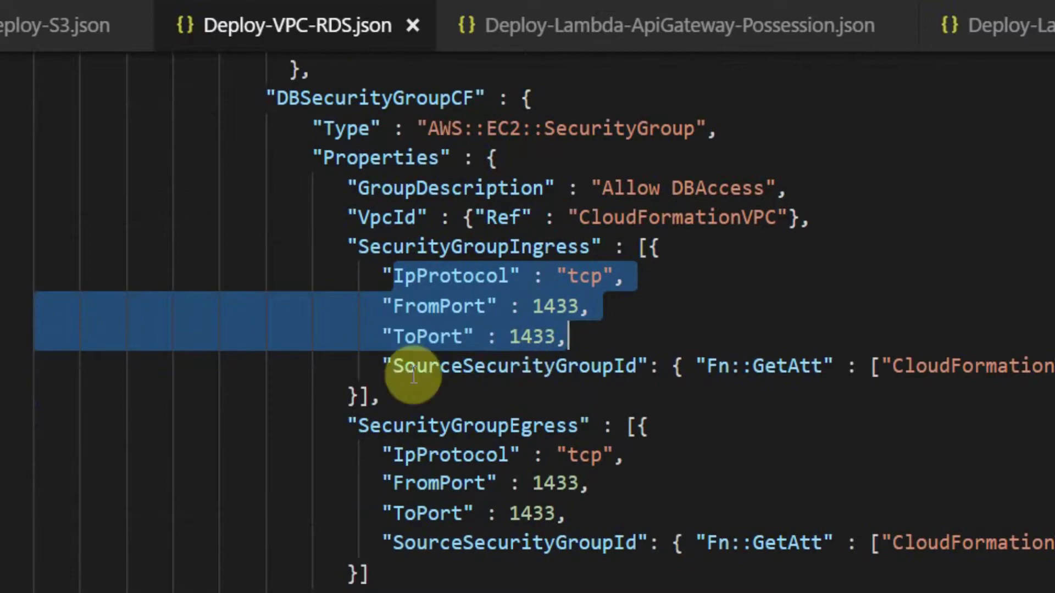
scroll(379, 404, "up", 1)
scroll(385, 407, "down", 5)
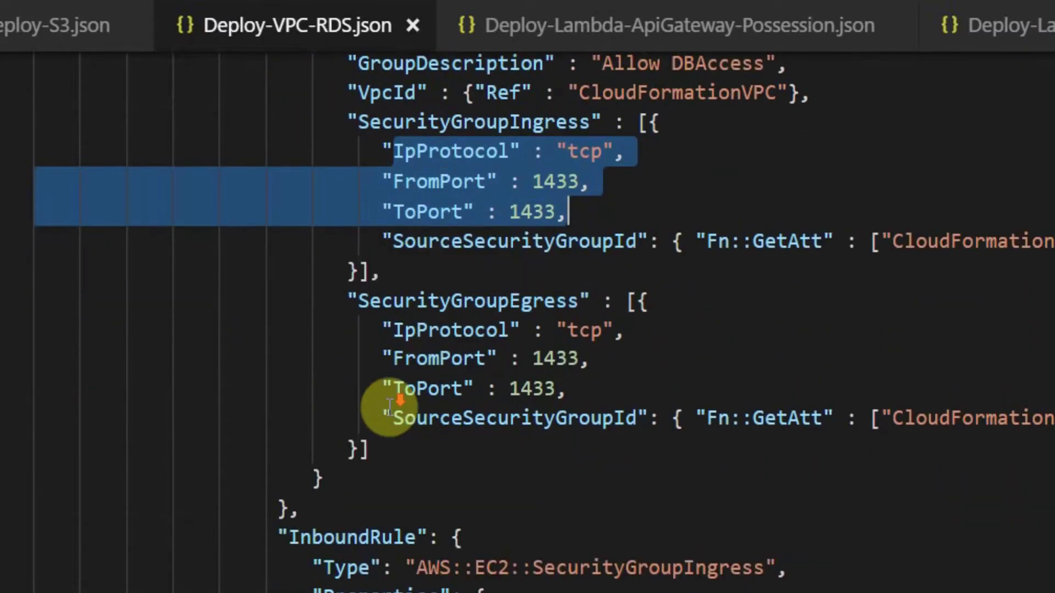
scroll(399, 407, "down", 3)
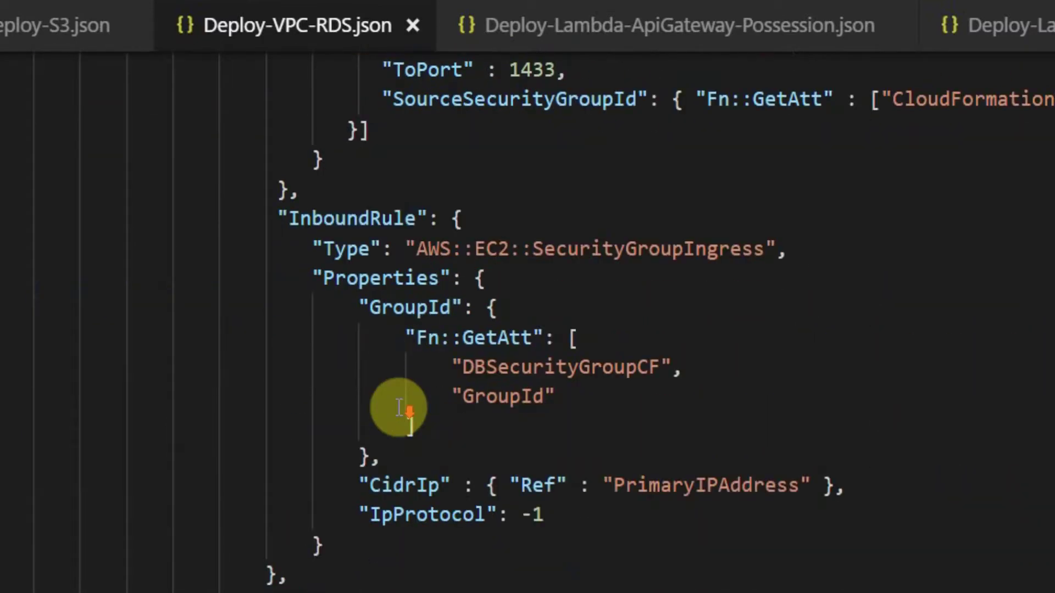
Step: Examine the NetworkAcl resource, its DBAccessInboundRule and DBAccessOutboundRule entries, and the subnet associations
scroll(382, 236, "down", 3)
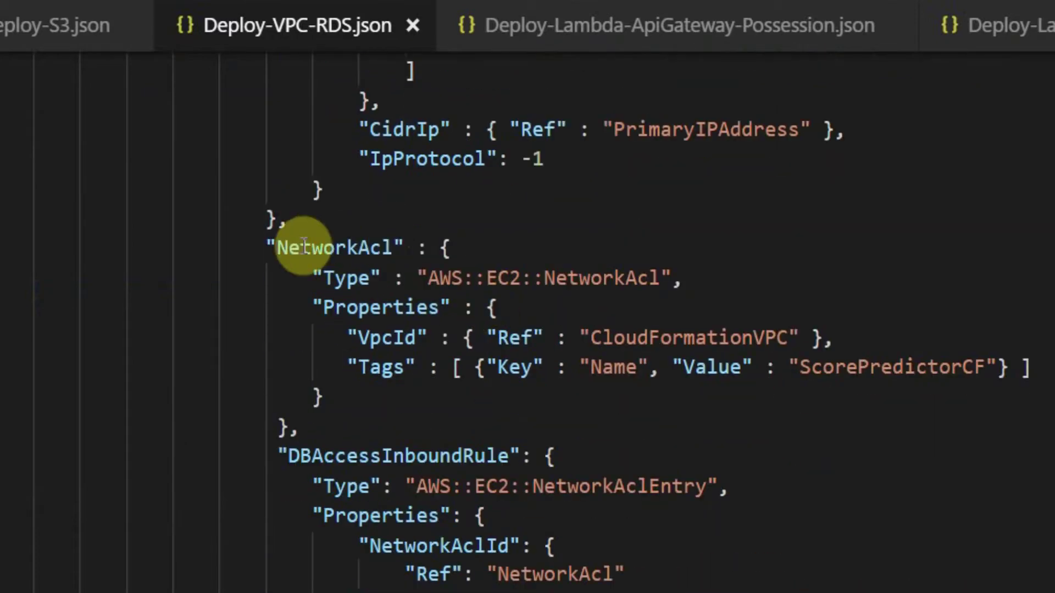
left_click_drag(255, 246, 604, 592)
left_click(643, 575)
scroll(601, 498, "down", 2)
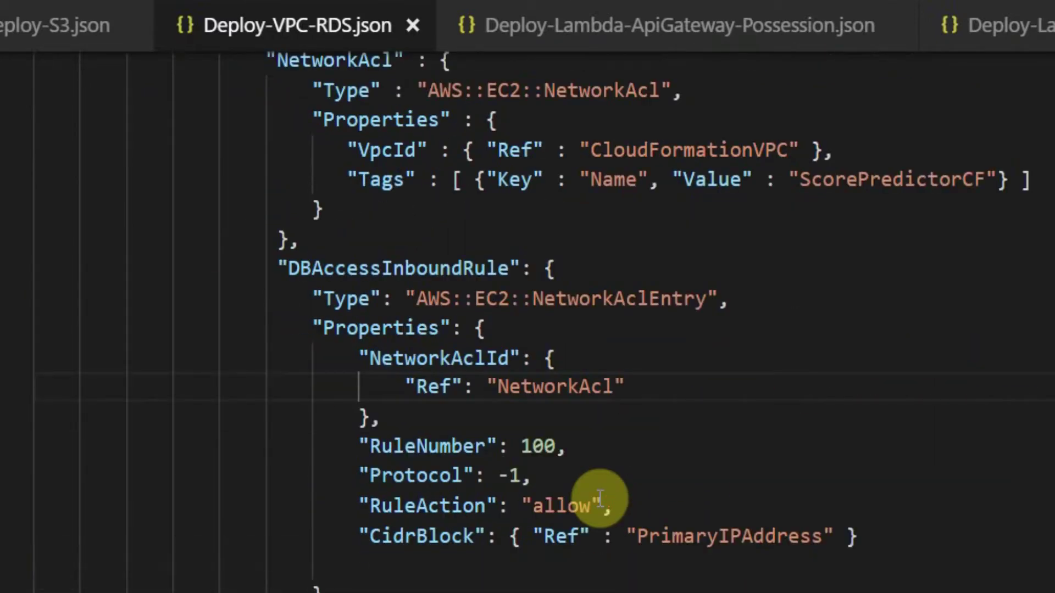
scroll(600, 498, "down", 5)
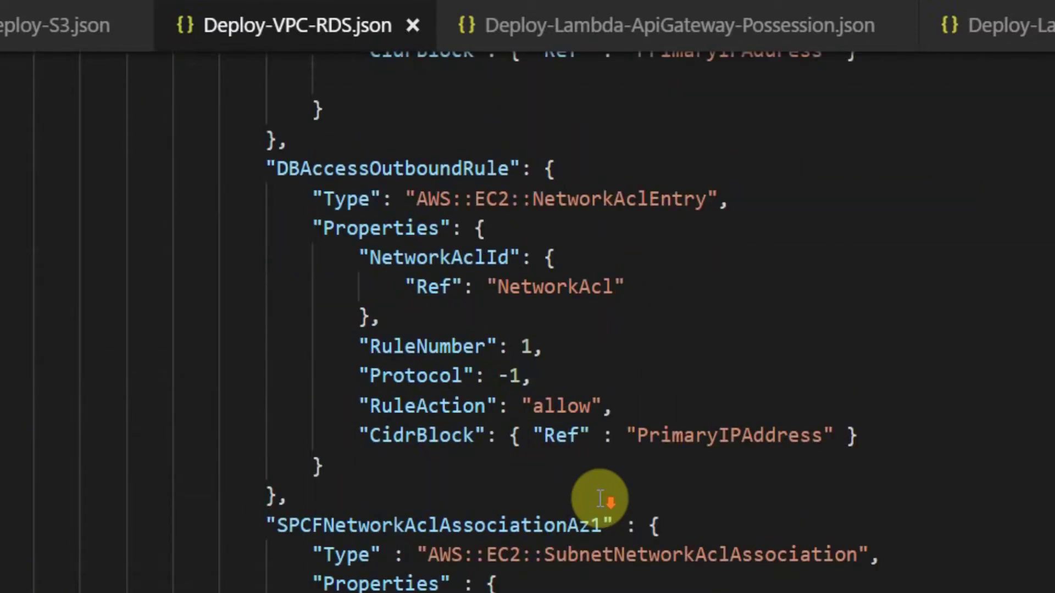
scroll(600, 499, "down", 4)
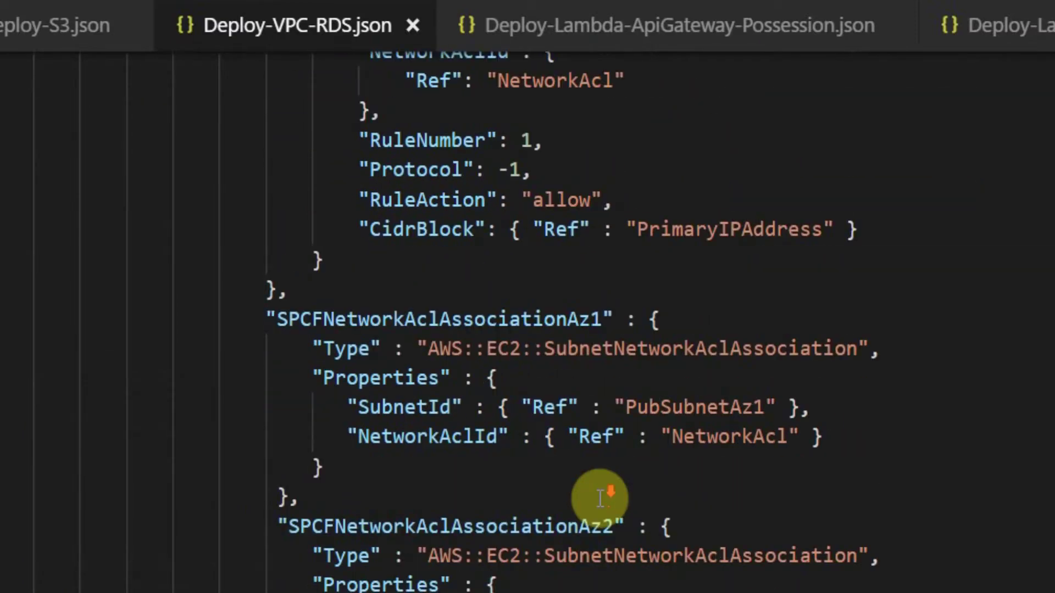
Step: Examine the CFDBScorePredictor resource, highlighting its definition, its Type and its DBInstanceClass values
scroll(600, 499, "down", 4)
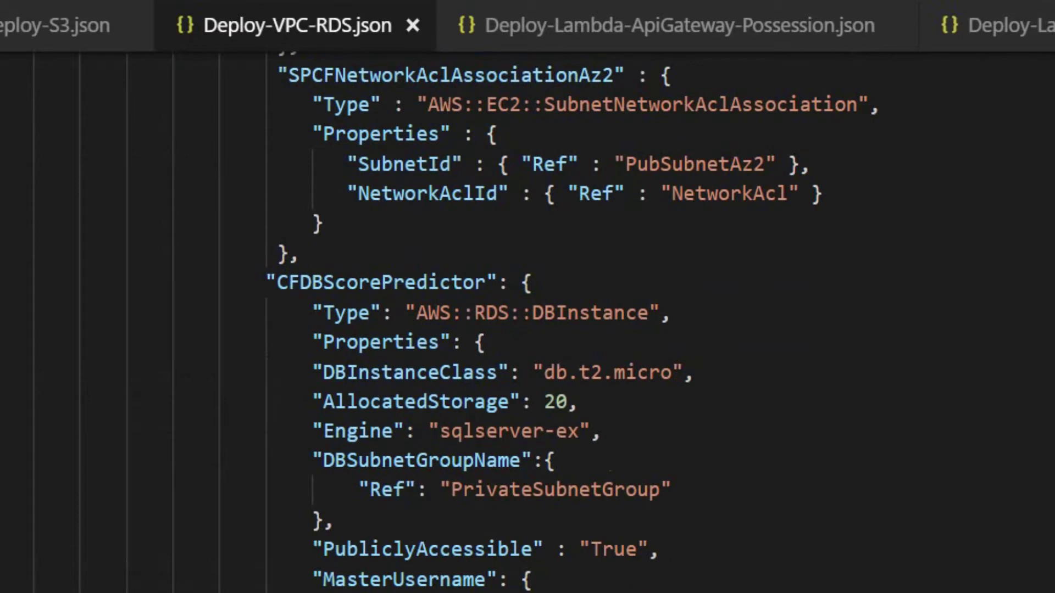
left_click_drag(219, 583, 219, 256)
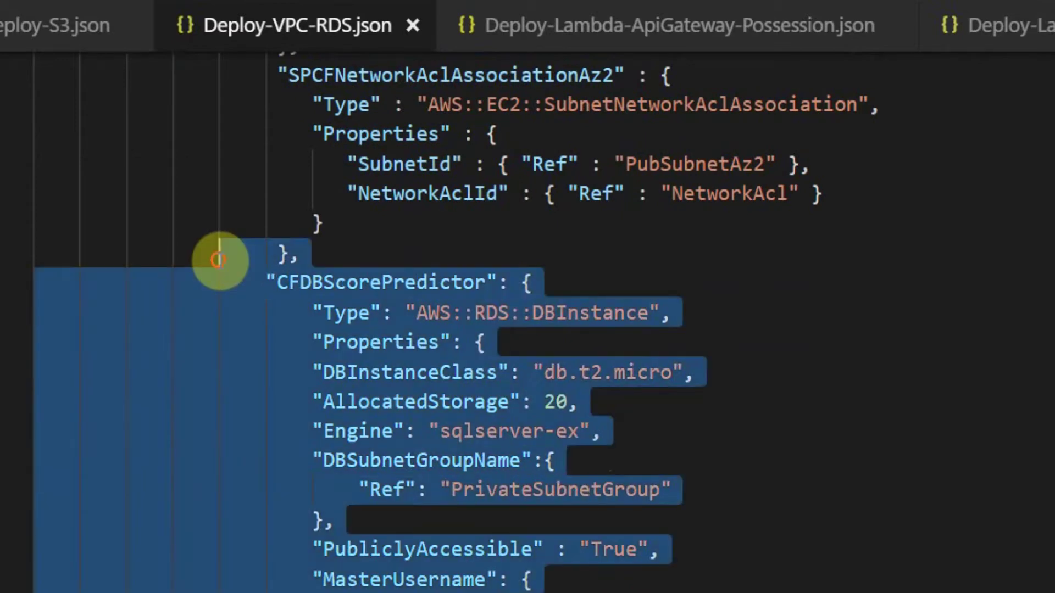
left_click(533, 336)
left_click_drag(390, 314, 616, 309)
left_click(605, 346)
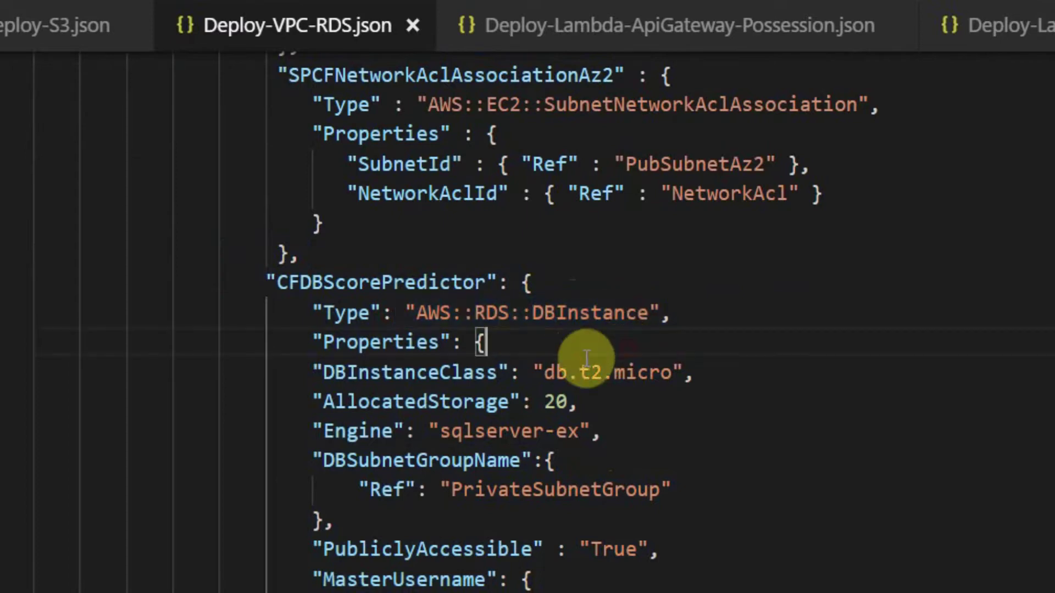
left_click_drag(536, 373, 684, 373)
left_click(617, 404)
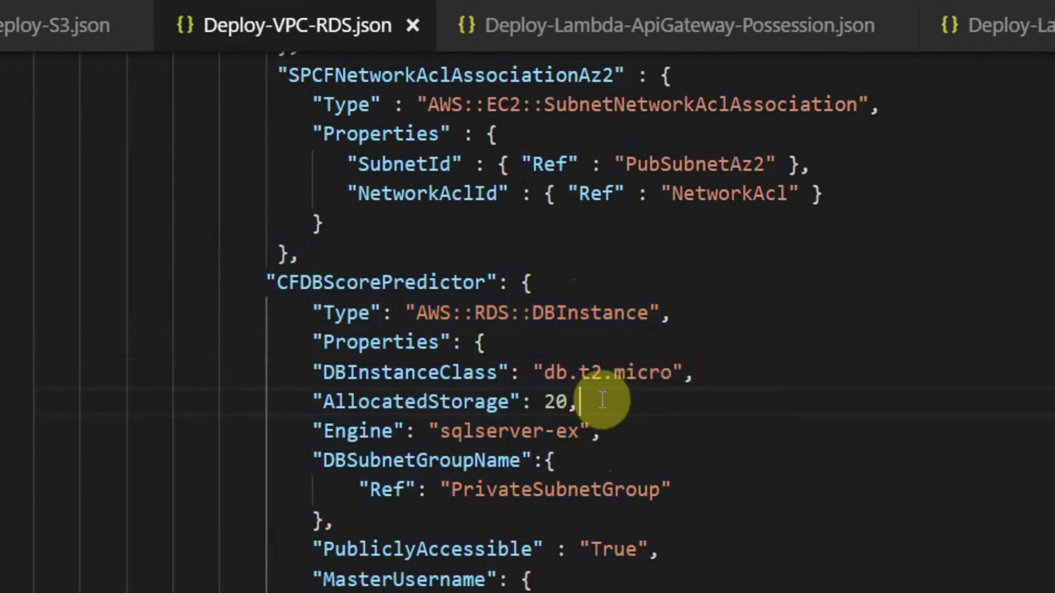
Step: Review the CFDBScorePredictor storage and subnet group settings, highlighting the Engine value
scroll(603, 400, "down", 1)
scroll(603, 400, "down", 3)
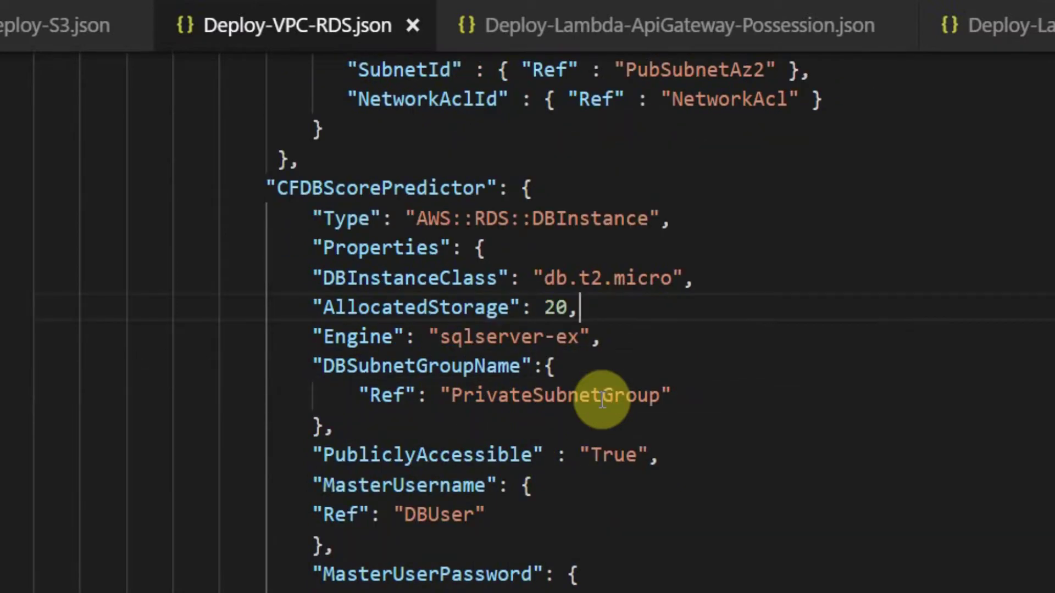
scroll(368, 336, "down", 3)
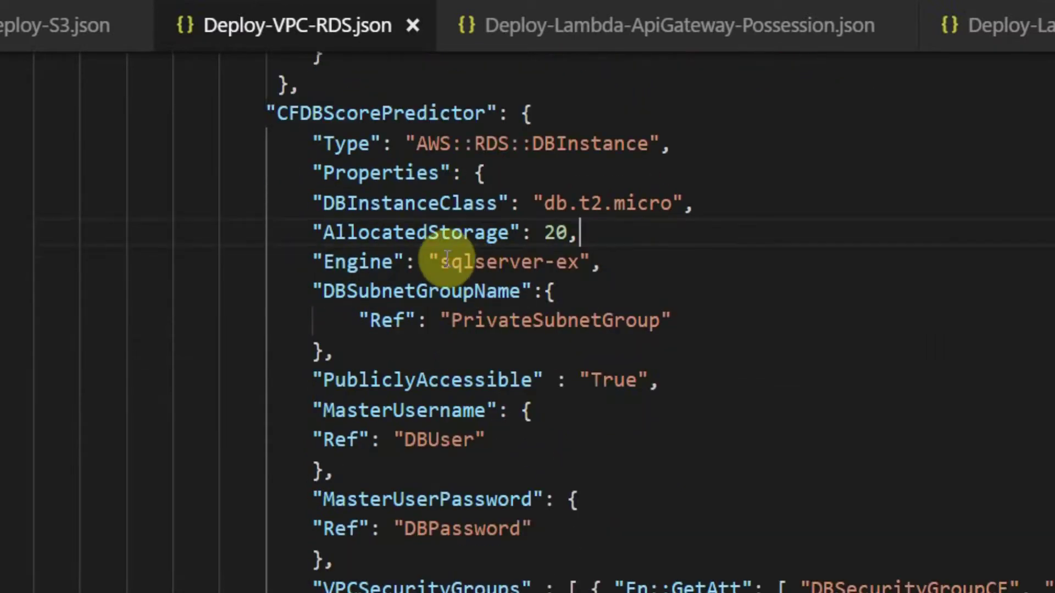
left_click_drag(441, 261, 570, 262)
left_click(668, 348)
scroll(676, 363, "down", 3)
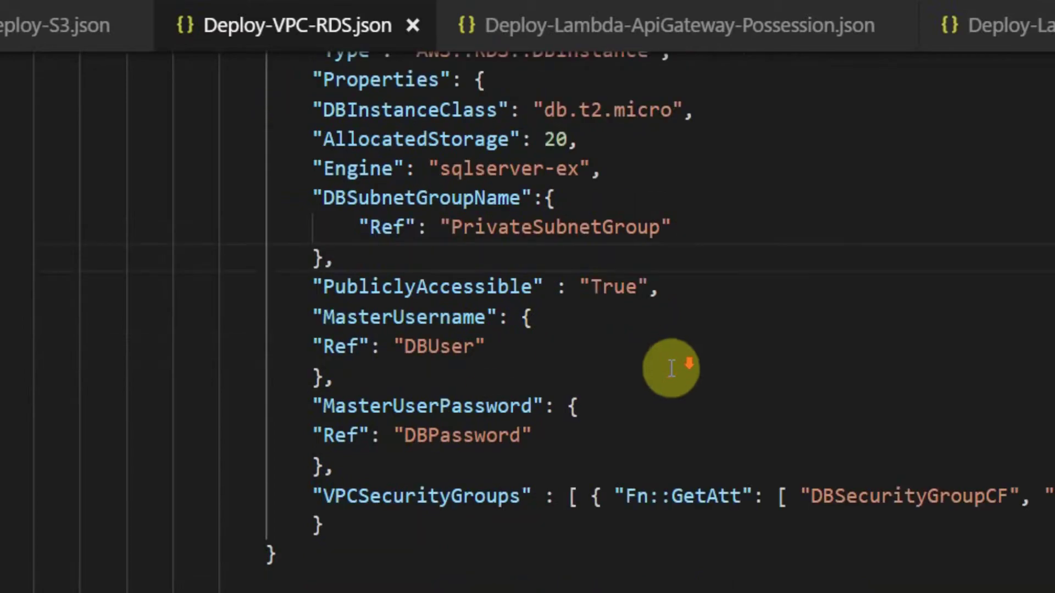
Step: Review the PubliclyAccessible, MasterUsername and MasterUserPassword properties of CFDBScorePredictor, along with its VPCSecurityGroups entry
left_click_drag(312, 299, 456, 459)
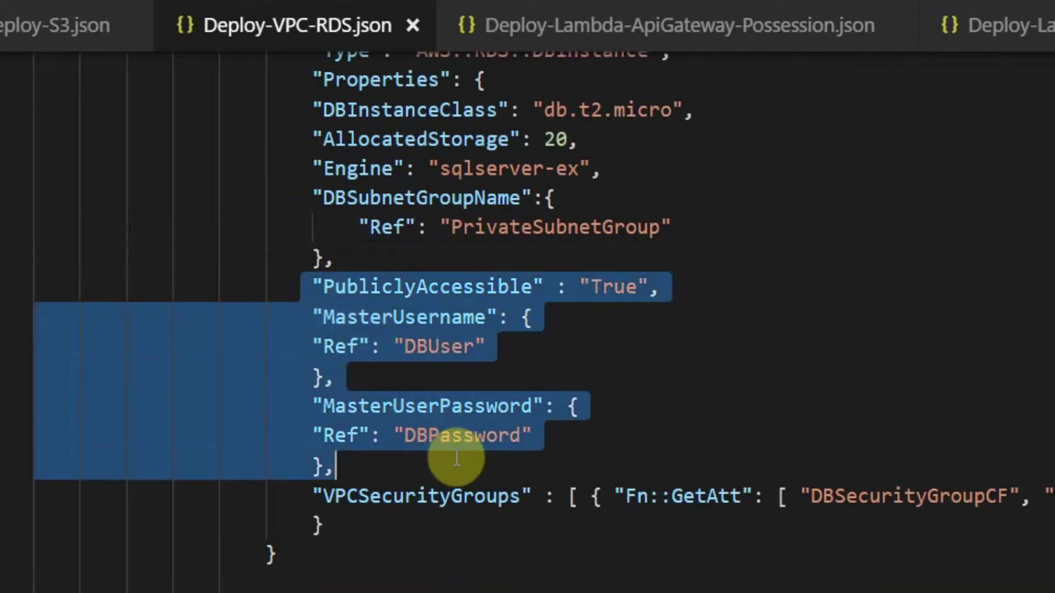
left_click(556, 435)
scroll(552, 431, "down", 3)
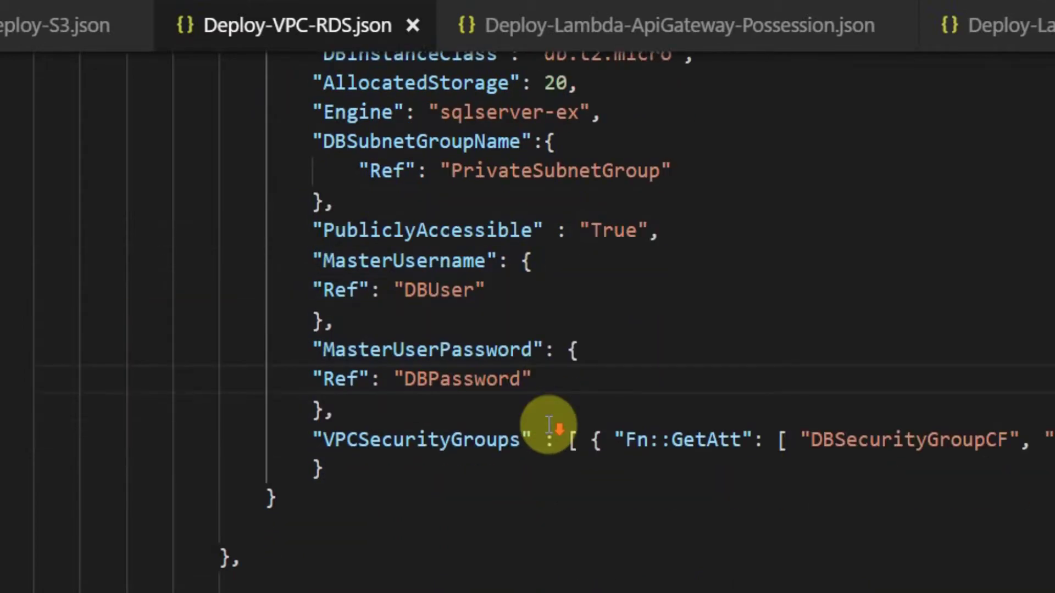
scroll(548, 424, "down", 5)
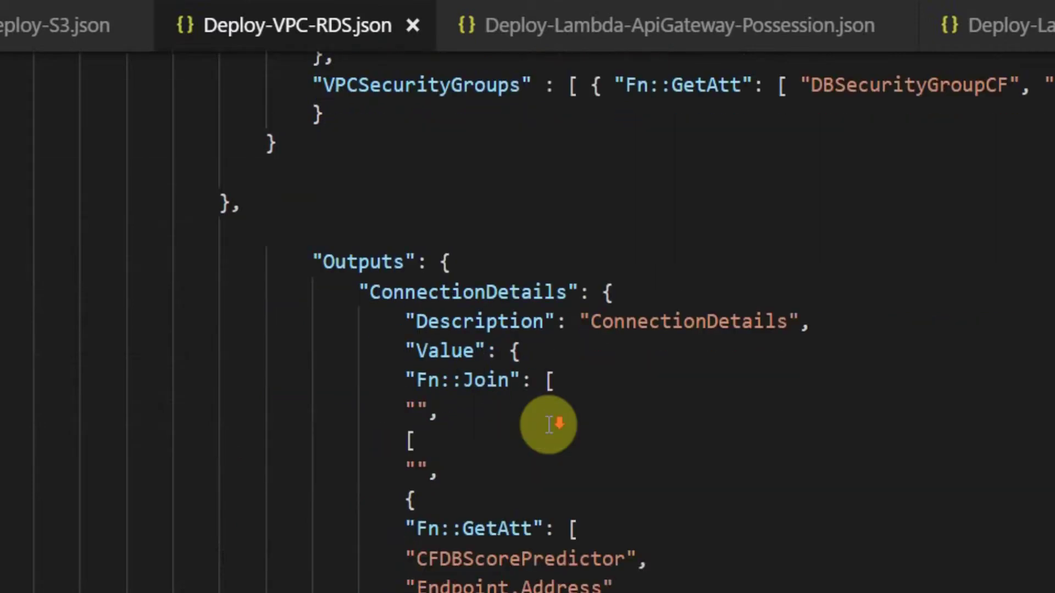
scroll(549, 426, "up", 8)
scroll(550, 426, "down", 2)
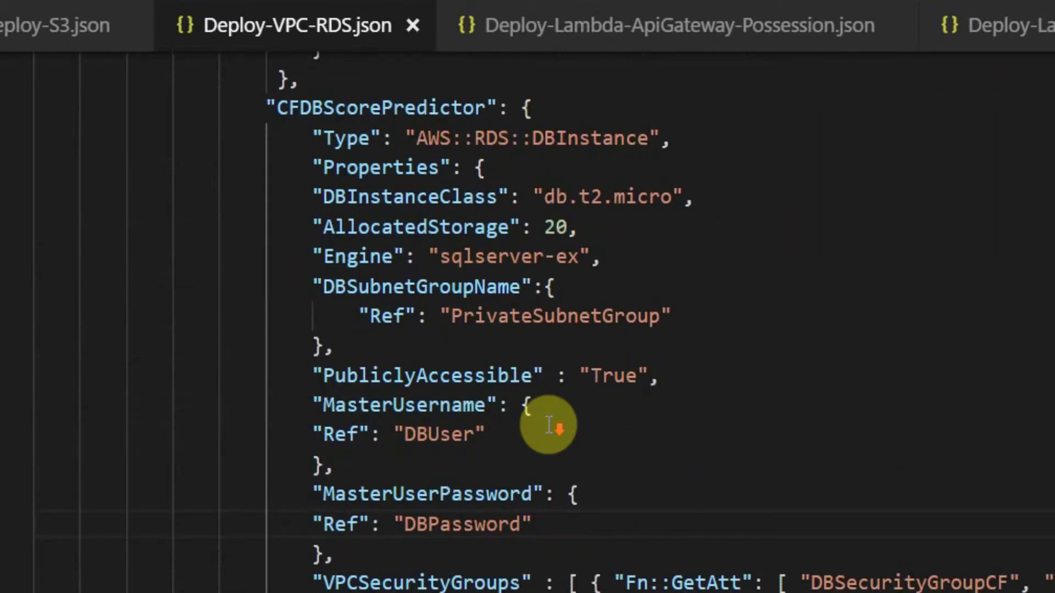
scroll(549, 426, "down", 7)
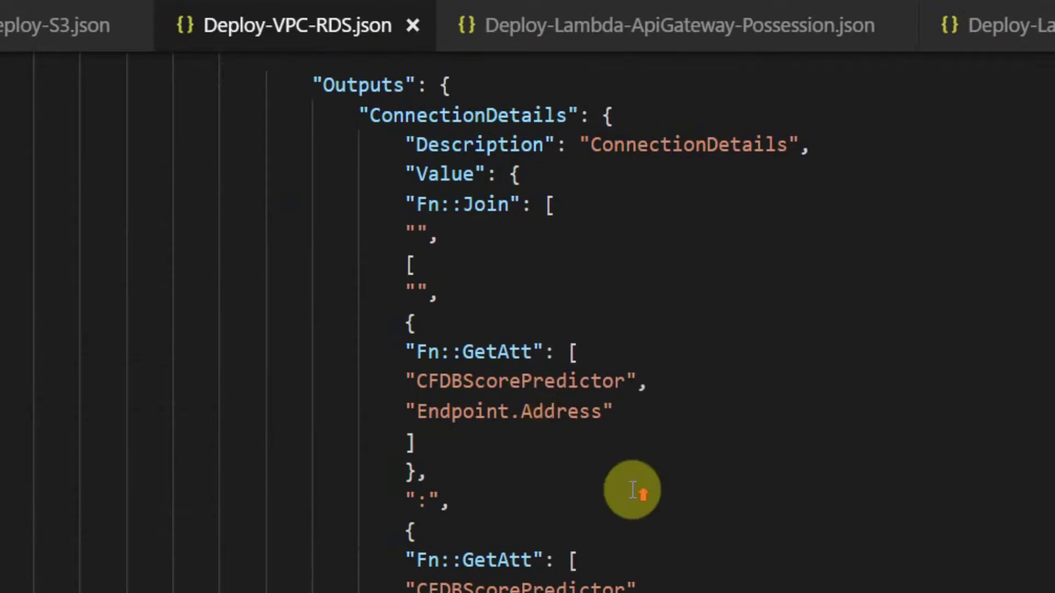
Step: Examine the ConnectionDetails entry in the Outputs section, highlighting the CFDBScorePredictor and Endpoint.Address lines
scroll(633, 491, "up", 2)
scroll(330, 240, "down", 1)
left_click_drag(308, 187, 475, 239)
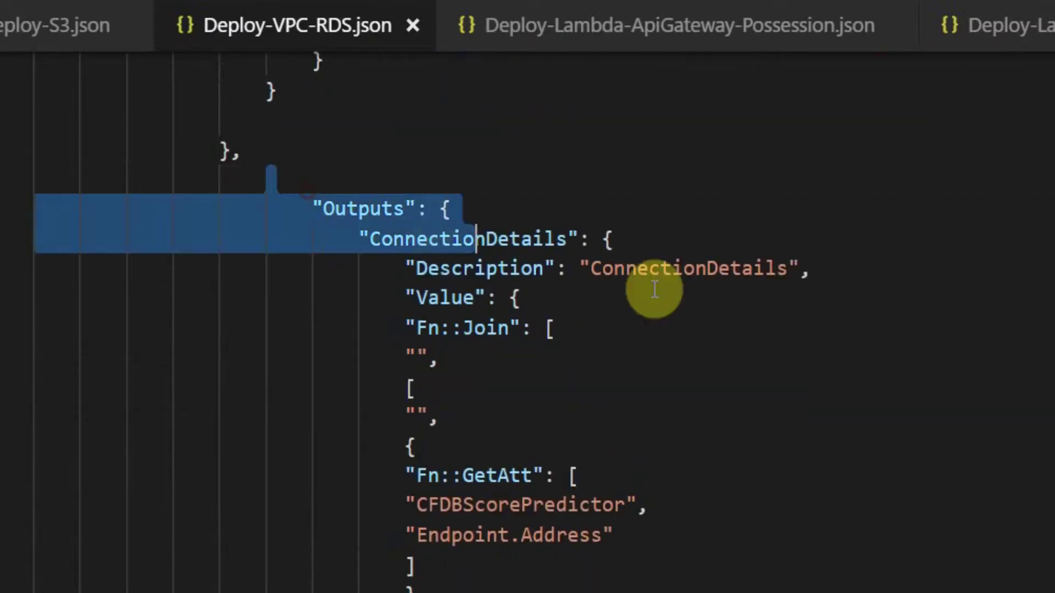
left_click_drag(655, 290, 687, 534)
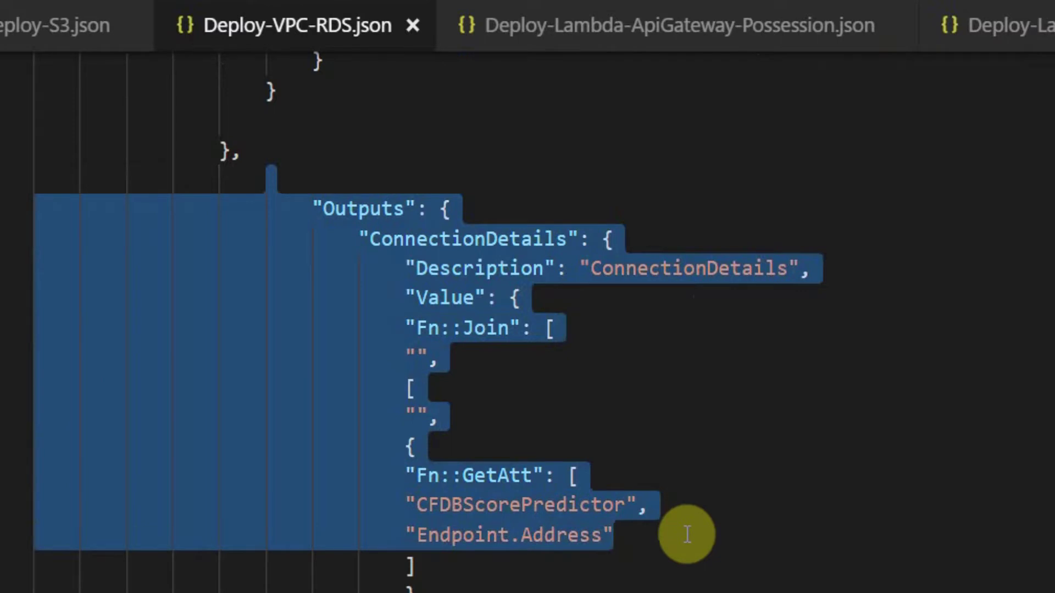
left_click(678, 471)
scroll(654, 434, "down", 1)
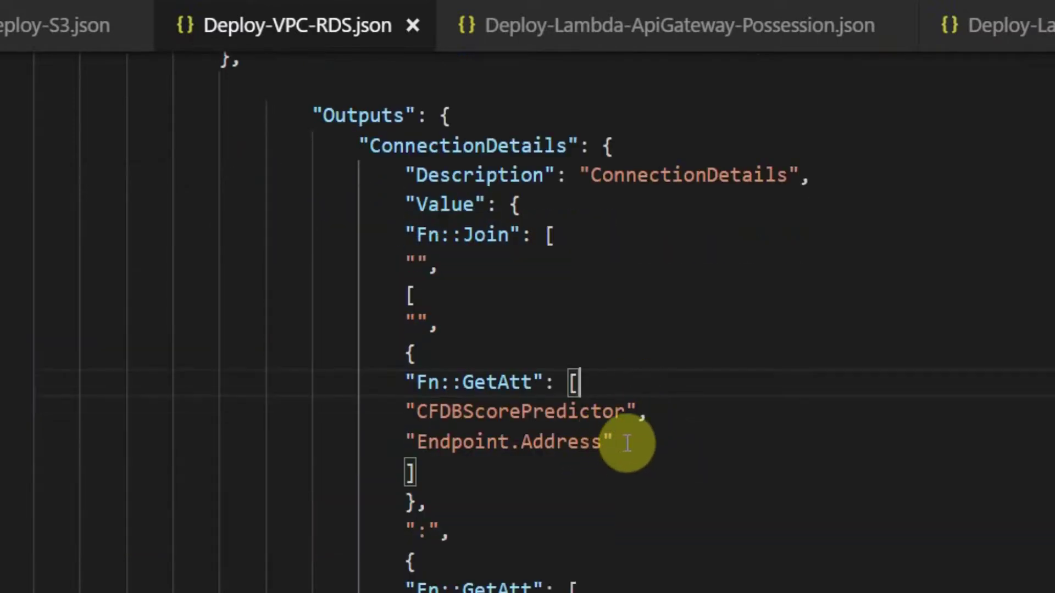
left_click_drag(627, 443, 417, 418)
left_click(650, 542)
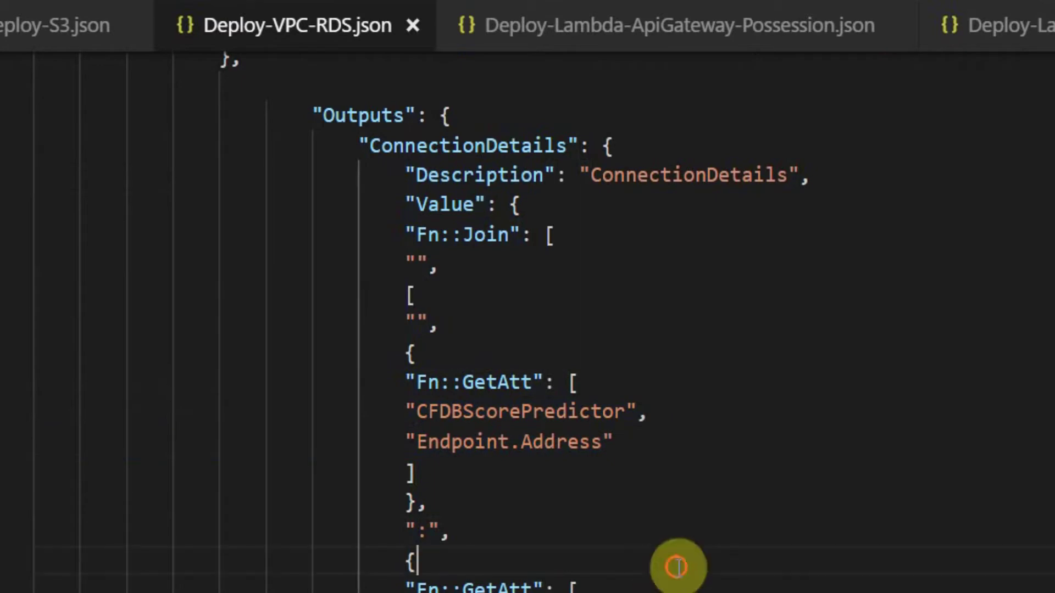
Step: Open Deploy-Lambda-ApiGateway-Possession.json and highlight its Parameters section
left_click(675, 30)
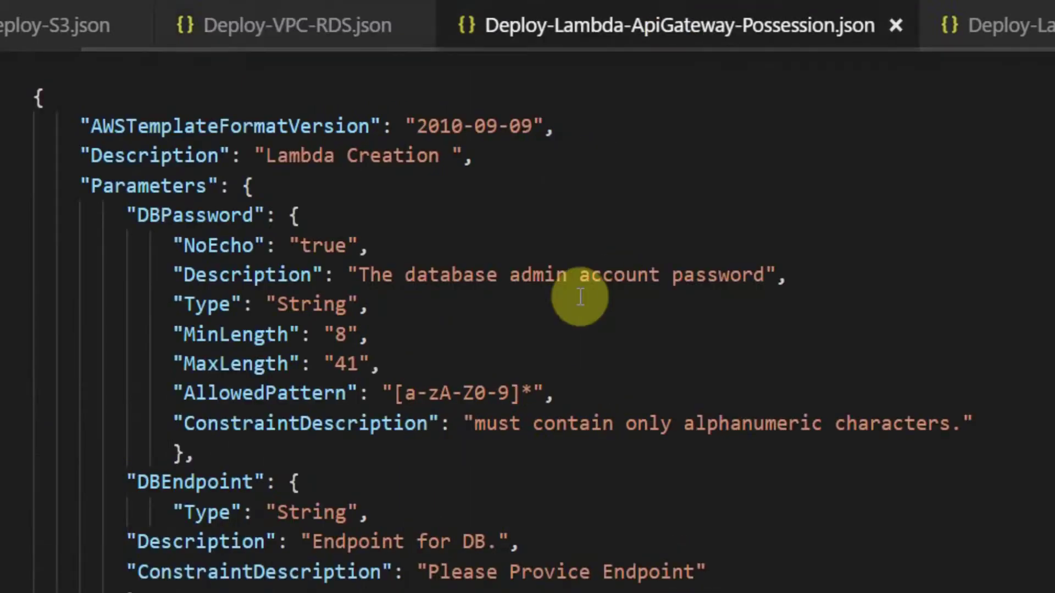
key("ctrl+Page_Down")
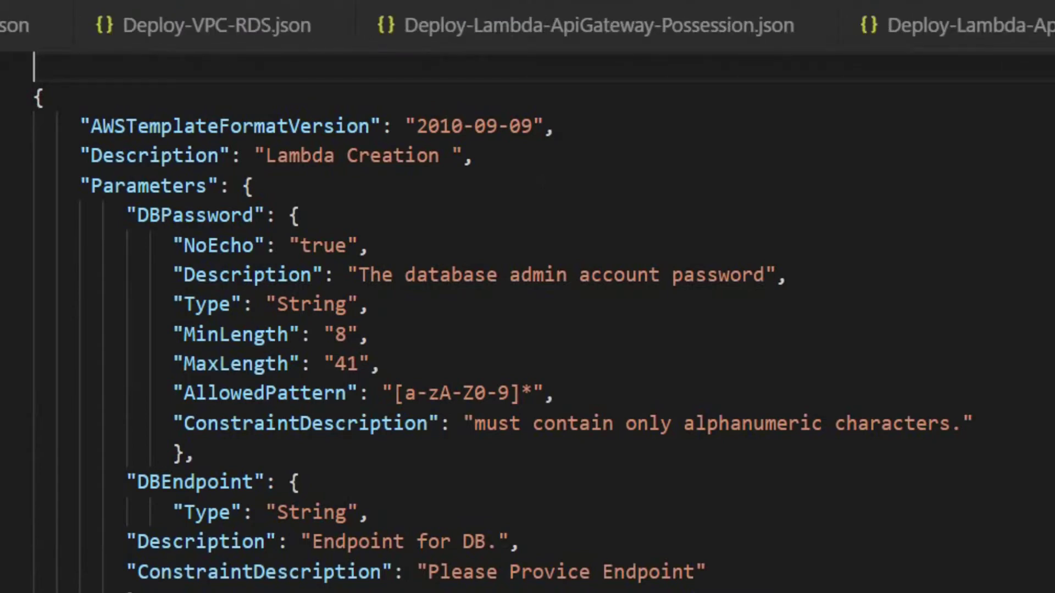
left_click(730, 22)
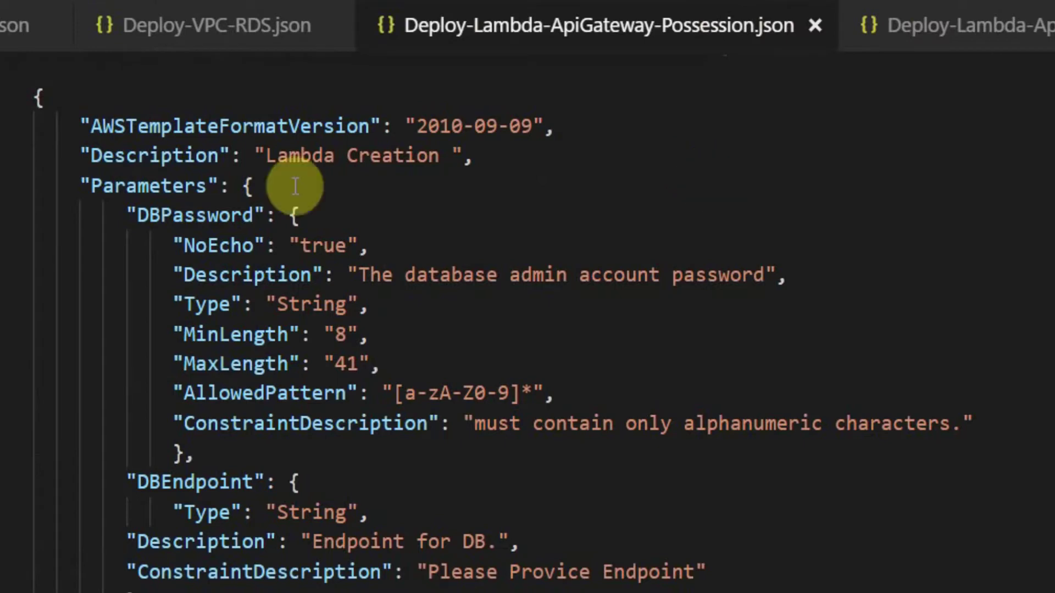
left_click_drag(86, 187, 149, 591)
left_click(196, 246)
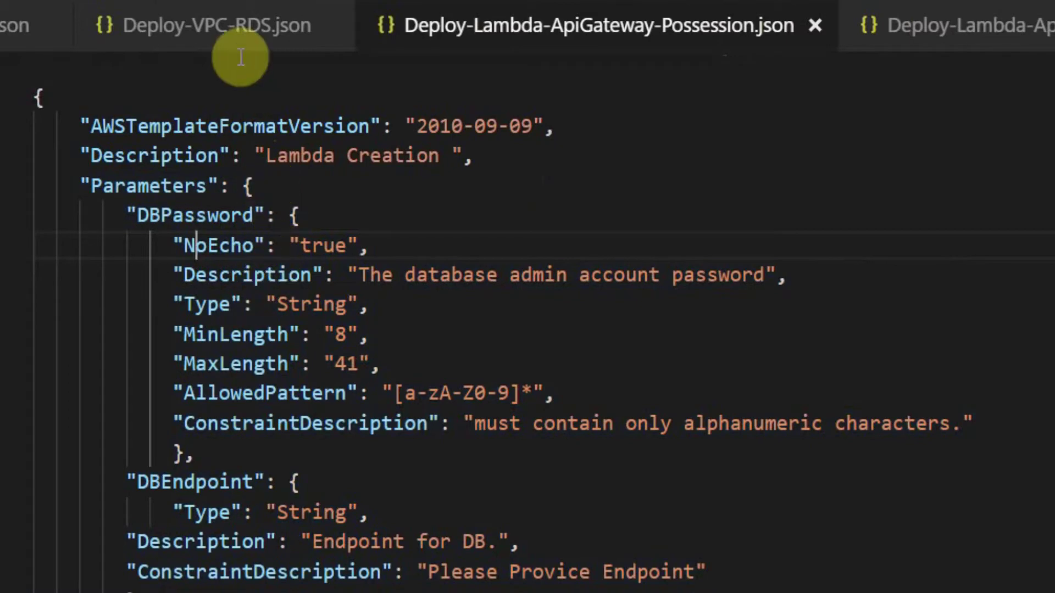
Step: Look back through Deploy-VPC-RDS.json from the Outputs up to the network ACL rules, and return to the Possession template
left_click(237, 48)
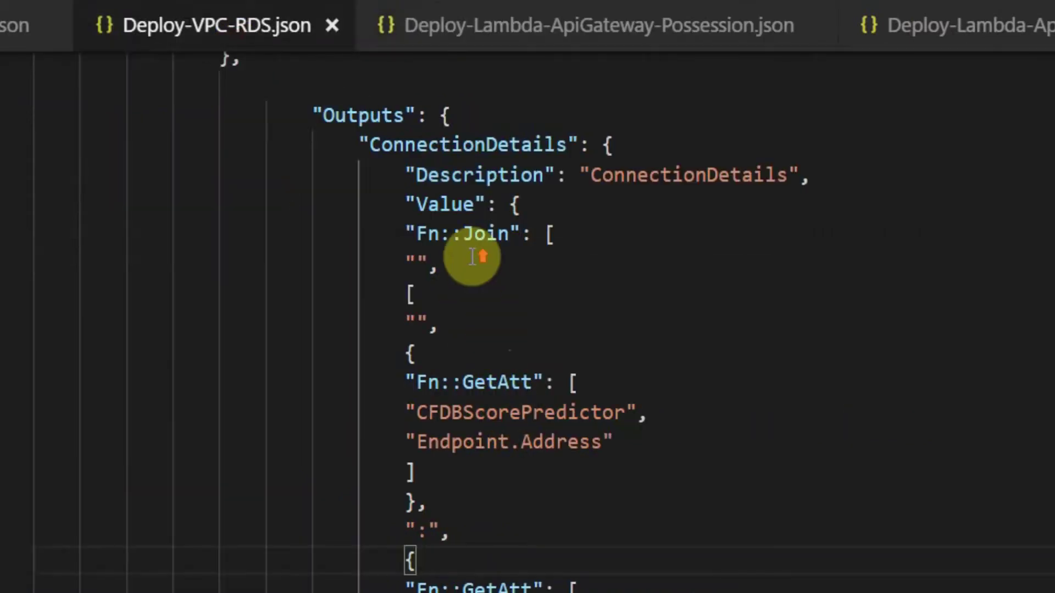
scroll(471, 259, "up", 15)
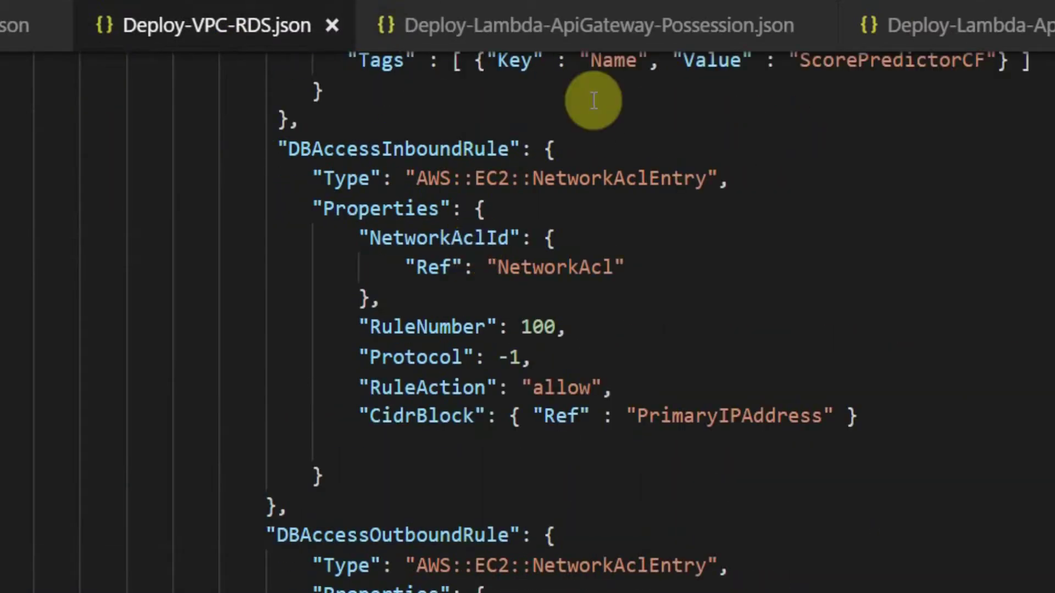
left_click(607, 28)
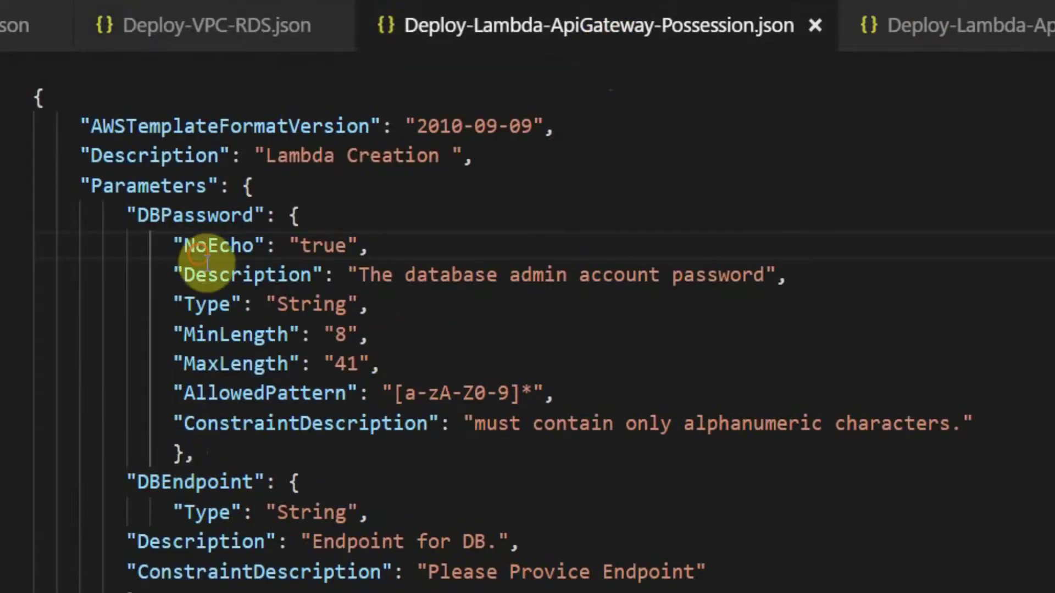
Step: Review the DBPassword and DBEndpoint parameters of the Possession template, highlighting each definition
left_click_drag(194, 253, 266, 394)
left_click(271, 489)
scroll(250, 375, "down", 2)
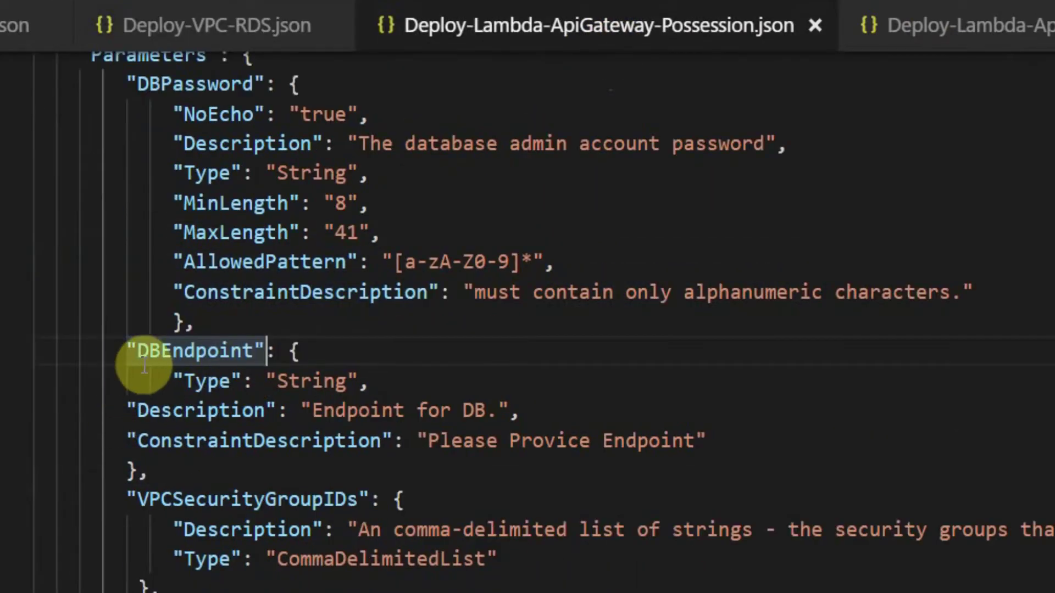
left_click_drag(128, 351, 263, 469)
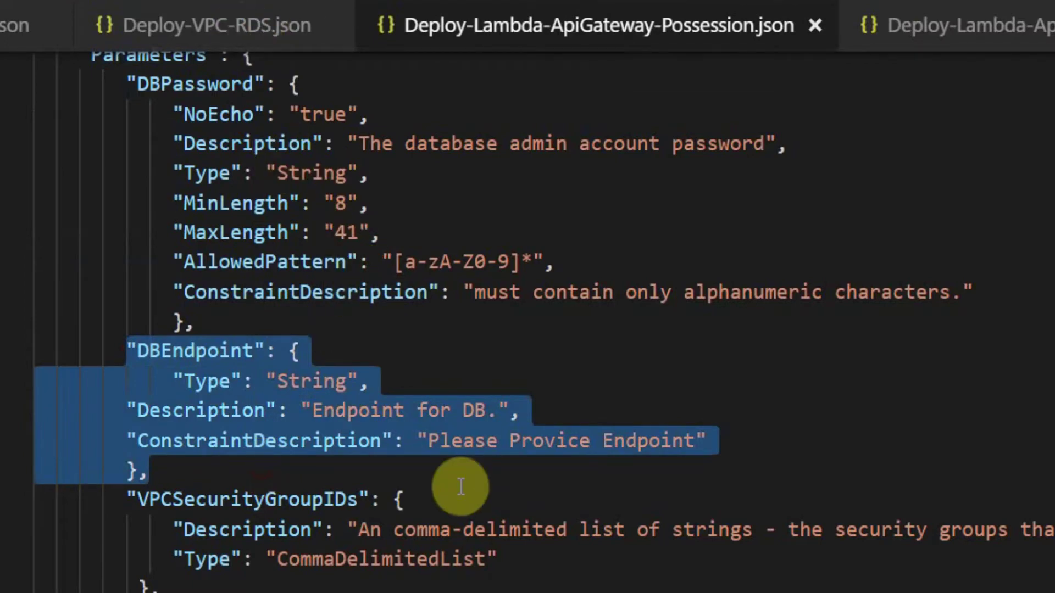
Step: Examine the VPCSecurityGroupIDs and VPCSubnetIDs parameter definitions in the Possession template
scroll(461, 487, "down", 1)
scroll(462, 485, "down", 2)
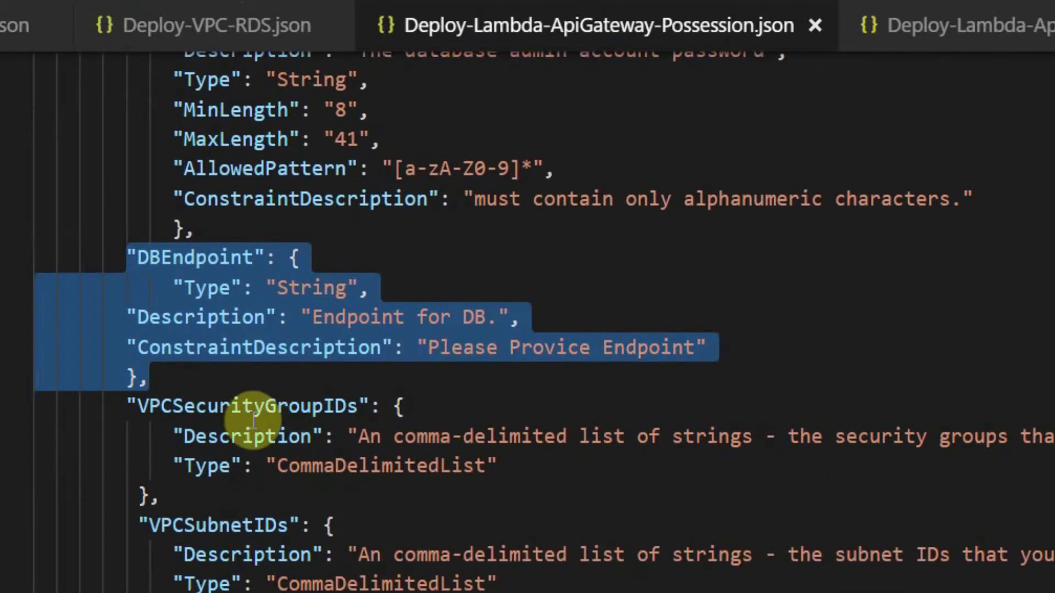
left_click(132, 406)
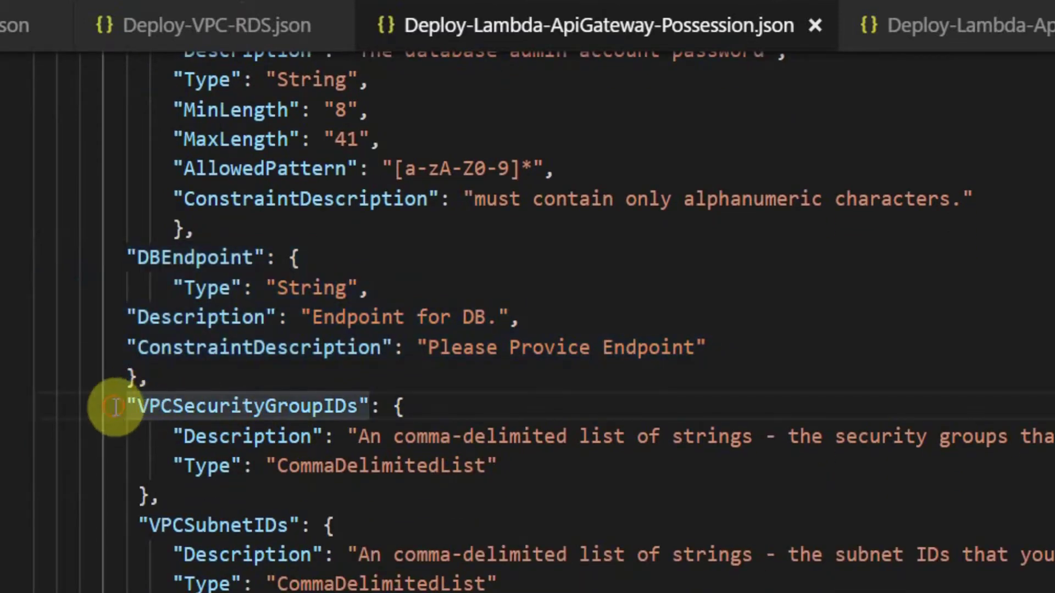
left_click_drag(116, 407, 347, 589)
left_click(387, 560)
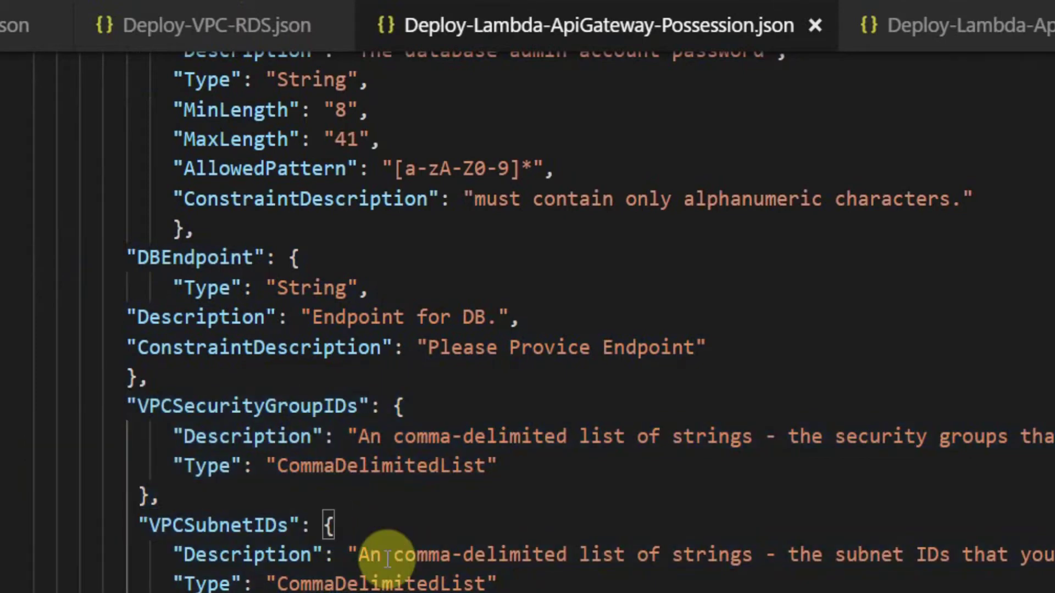
scroll(388, 559, "down", 1)
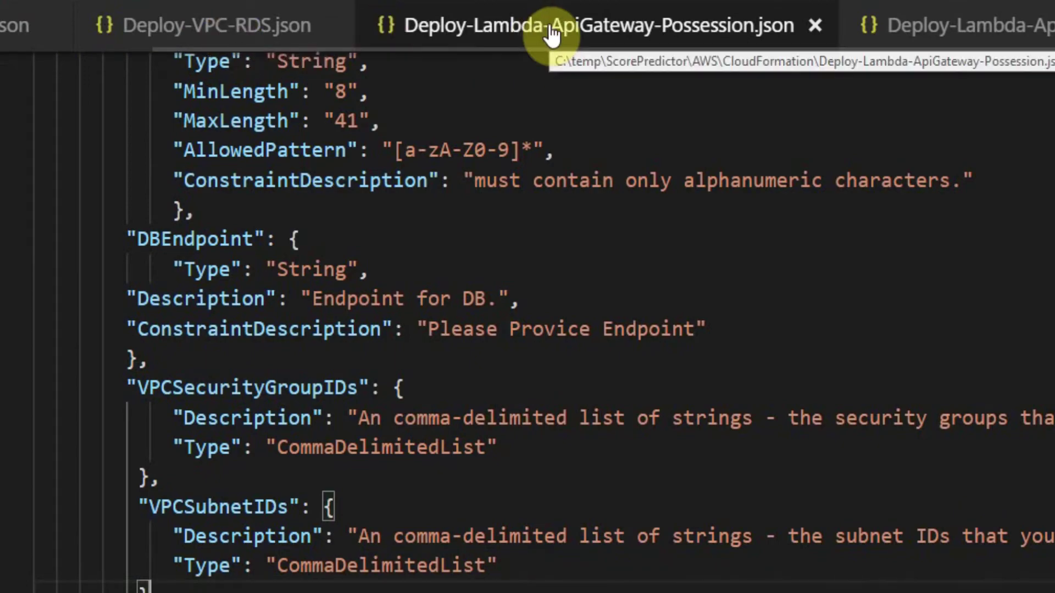
Step: Review the LambdaExecutionRole resource, highlighting its AssumeRolePolicyDocument and checking the log and S3 policy statements
scroll(726, 352, "down", 7)
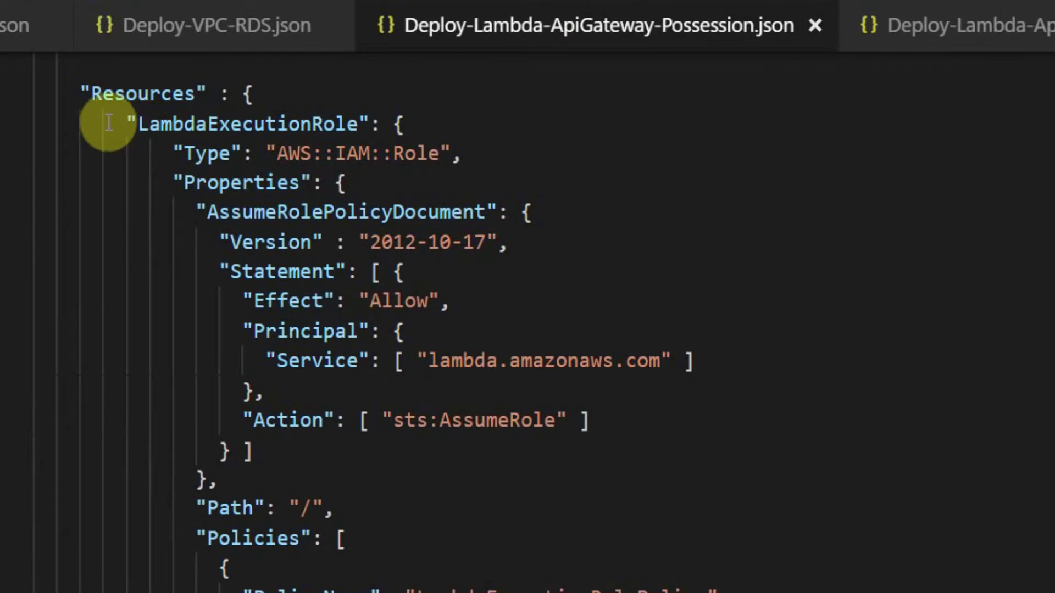
left_click_drag(109, 122, 501, 490)
left_click(516, 491)
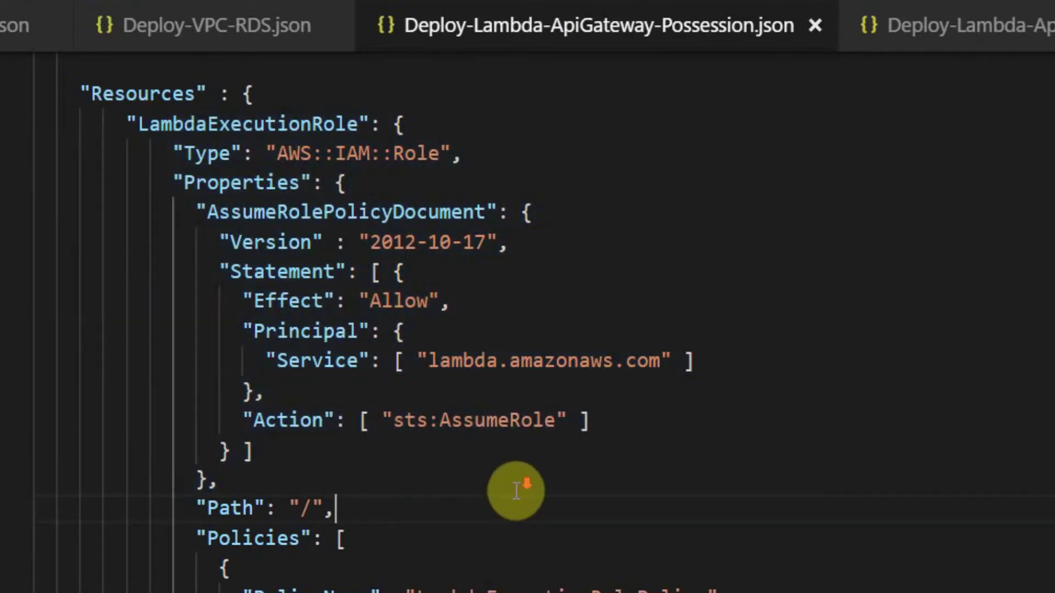
scroll(516, 492, "down", 7)
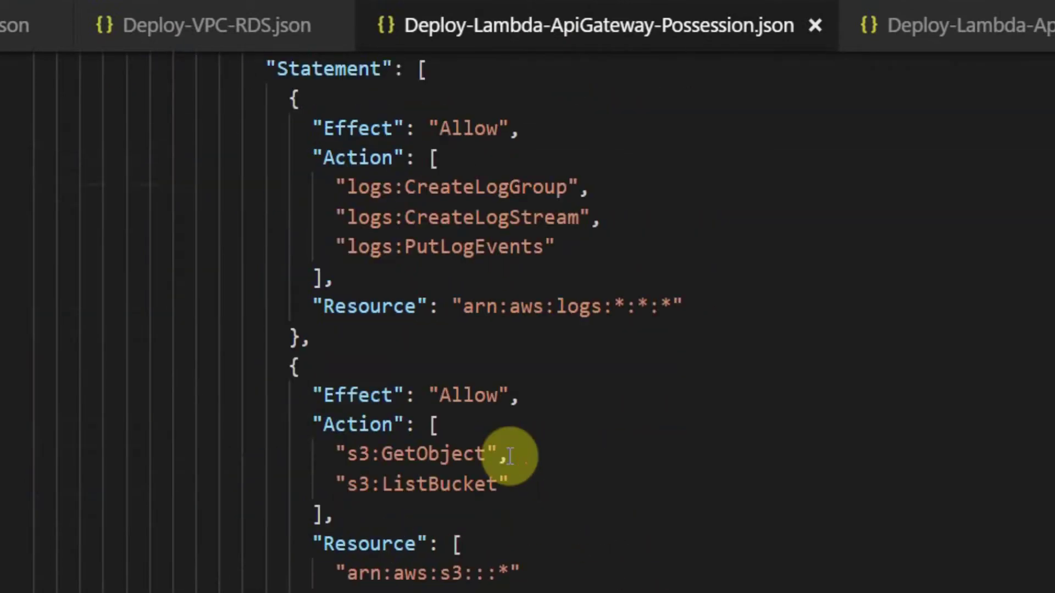
Step: Examine the LambdaFunction resource, highlighting its FunctionName and checking the S3Bucket and S3Key code source
scroll(510, 456, "down", 9)
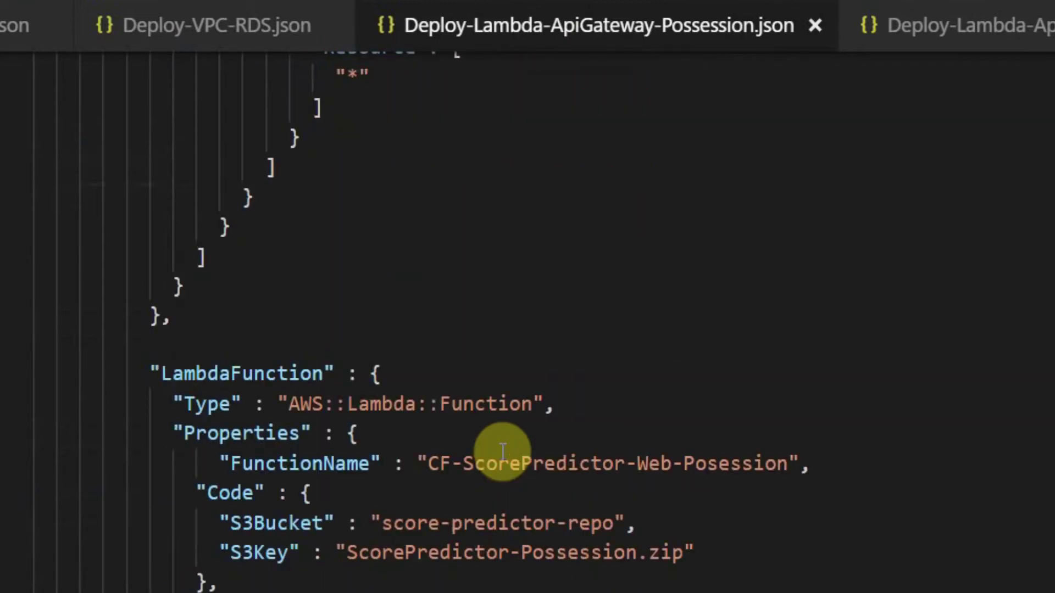
scroll(502, 451, "down", 3)
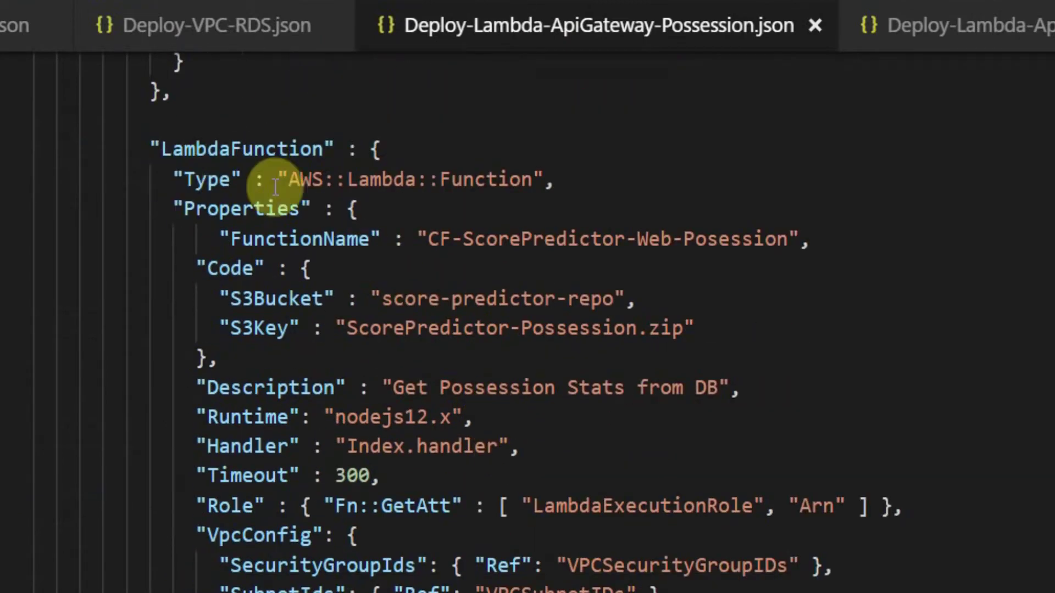
left_click_drag(242, 238, 811, 238)
left_click(477, 325)
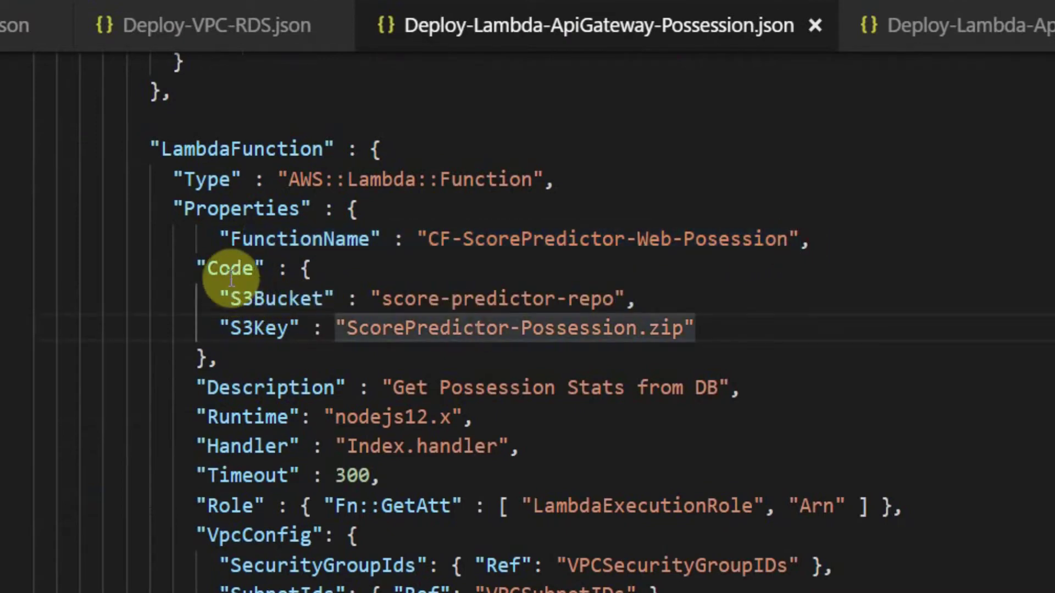
Step: Review the LambdaFunction resource's S3Bucket and S3Key code source, highlighting the bucket entry and checking the Description and Handler
left_click_drag(227, 299, 641, 295)
left_click(635, 328)
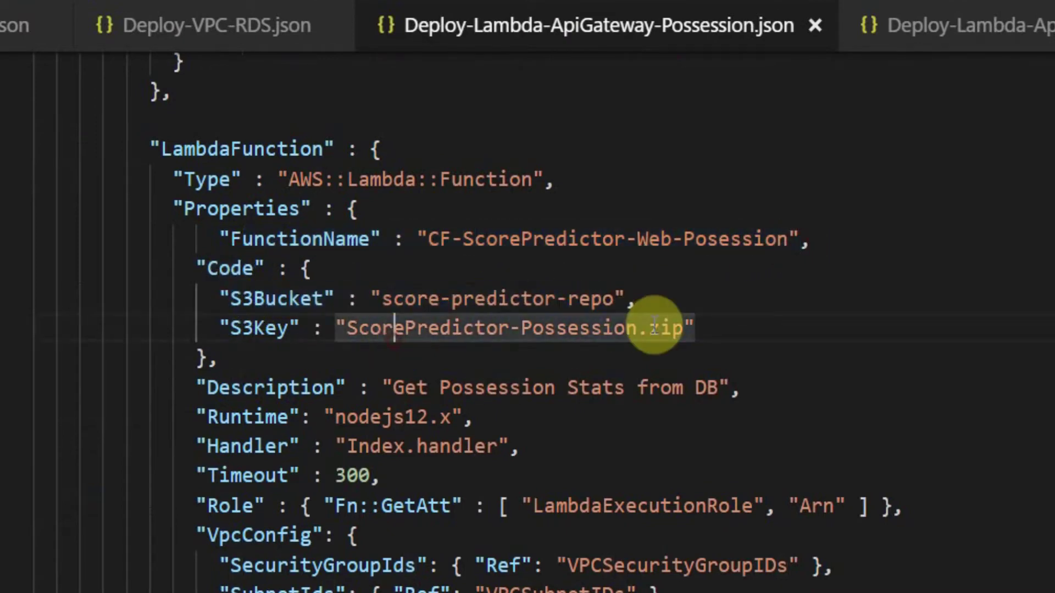
left_click(545, 328)
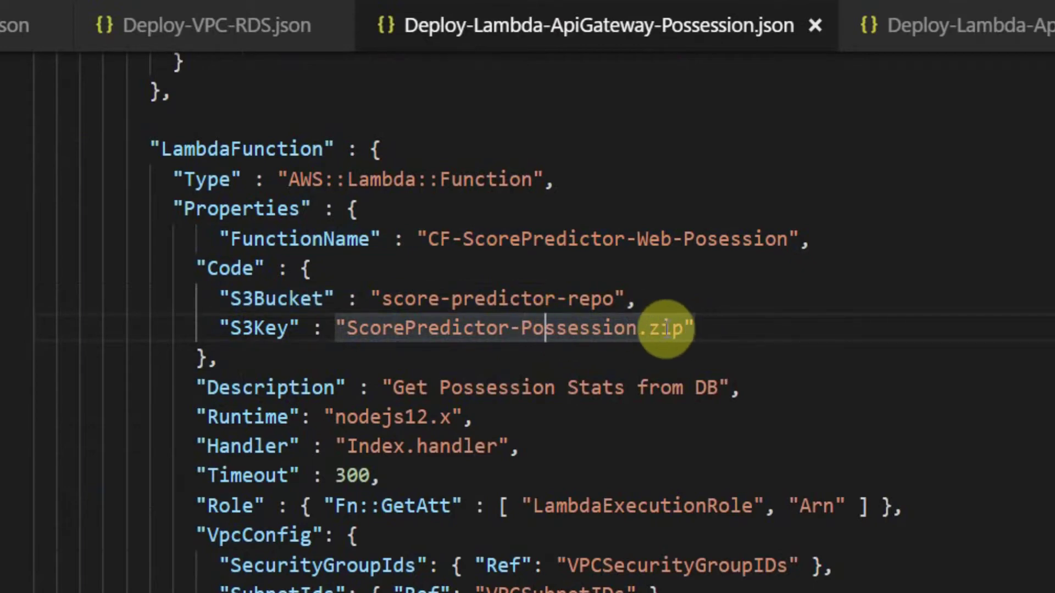
left_click(497, 390)
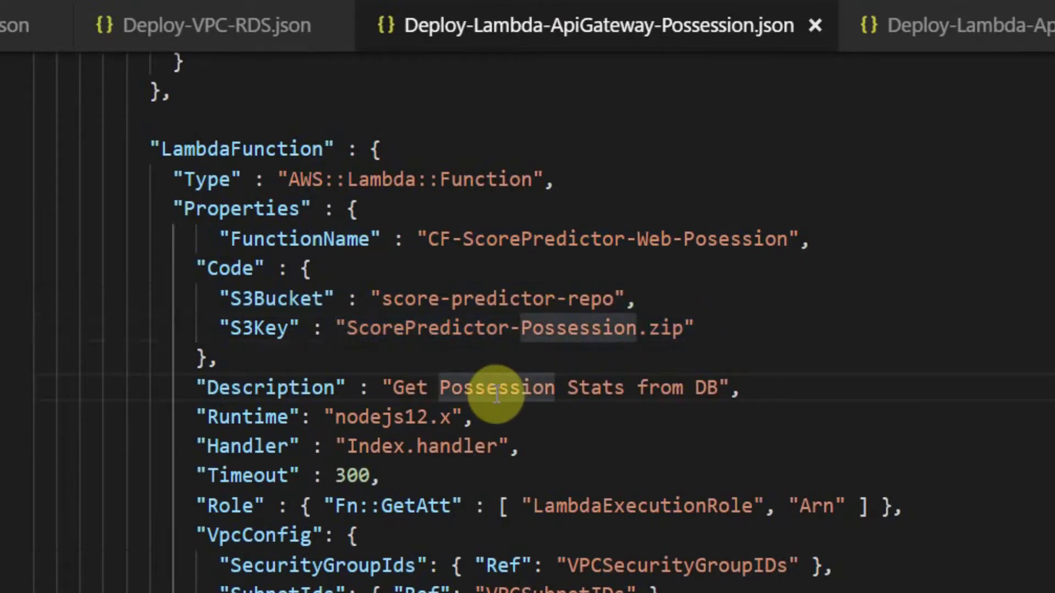
left_click(405, 446)
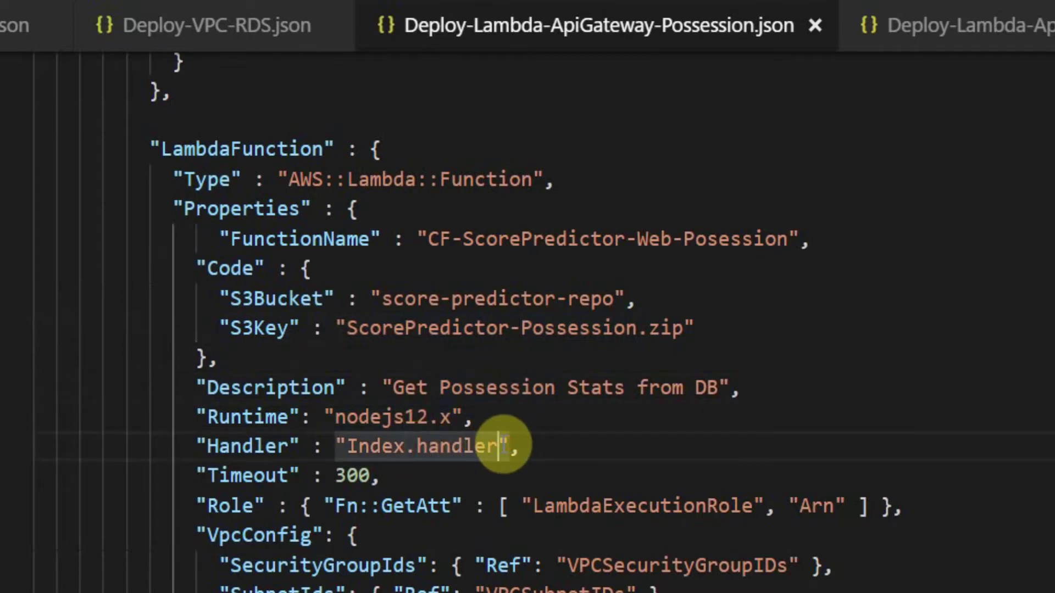
Step: Highlight the LambdaFunction's Role reference and its VpcConfig block with the security group and subnet references
left_click(208, 506)
left_click_drag(405, 506, 914, 502)
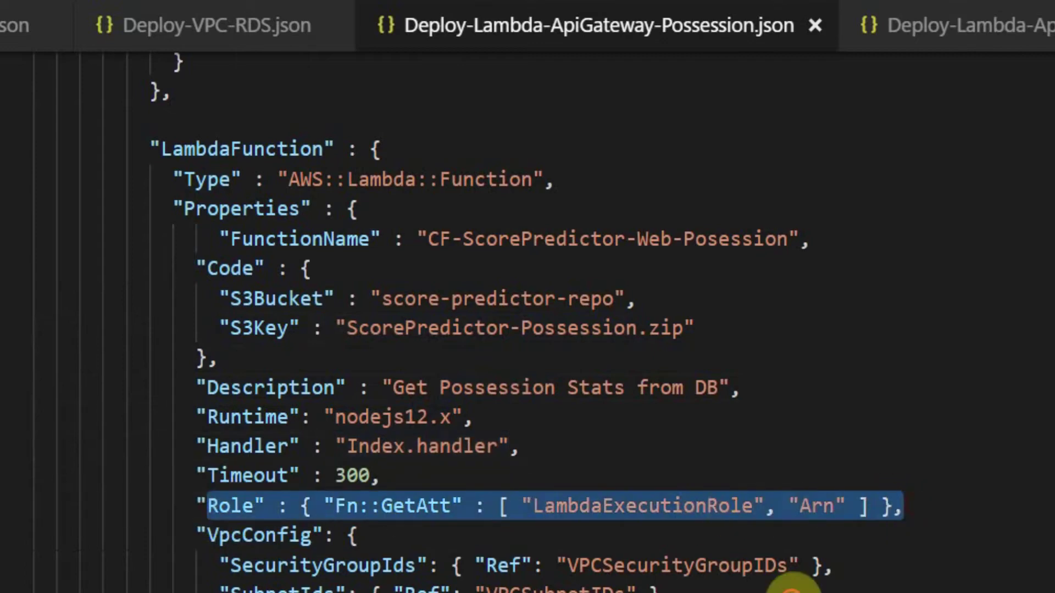
left_click(418, 584)
left_click_drag(384, 585, 160, 537)
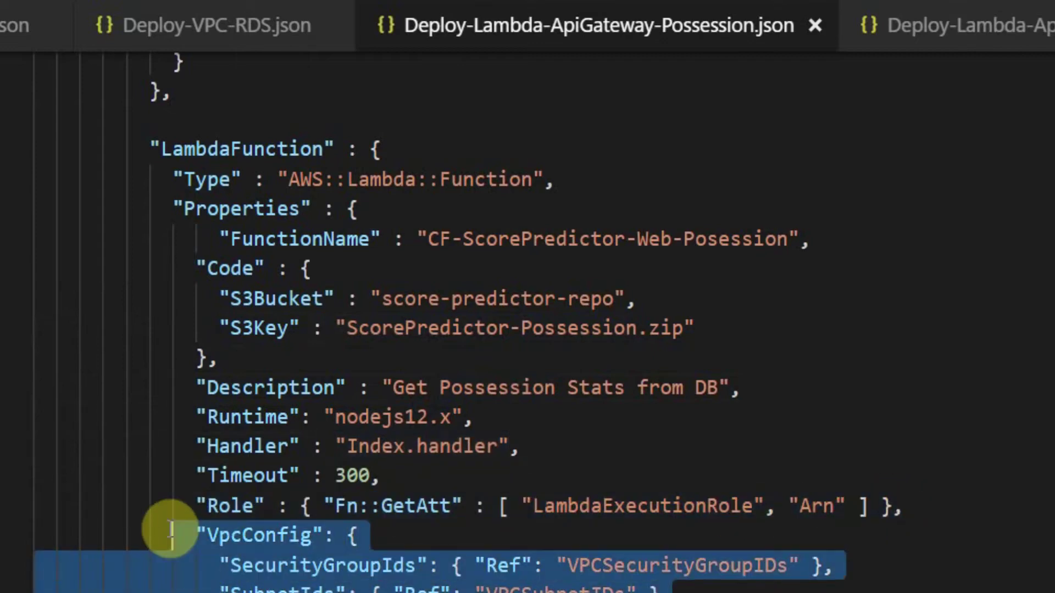
left_click(440, 585)
Step: Examine the LambdaFunction's Environment variables for database, password, server and username, highlighting the DB_DATABASE value
scroll(440, 584, "down", 4)
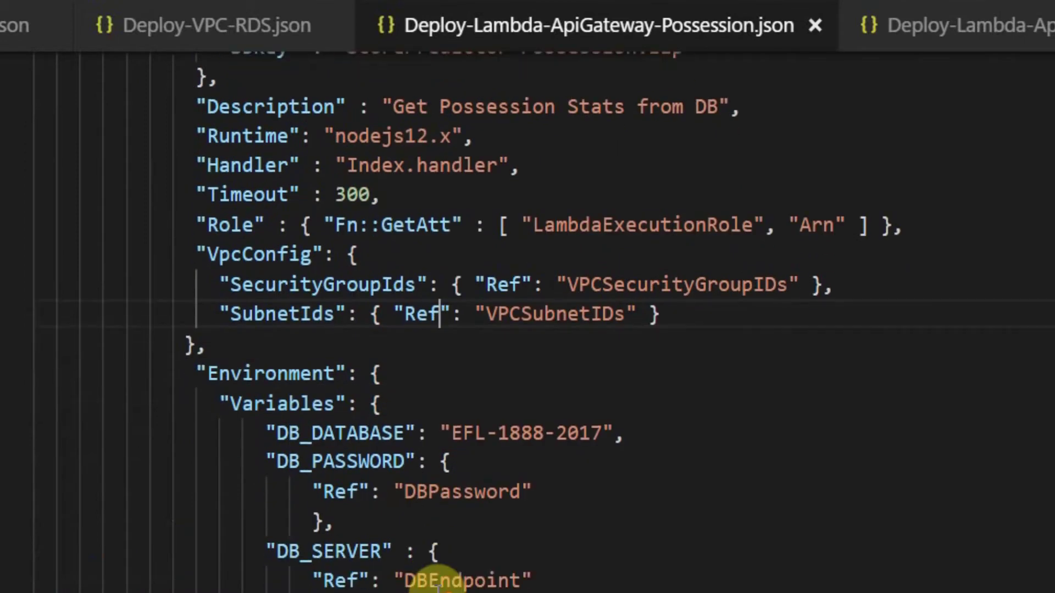
left_click_drag(176, 342, 347, 590)
left_click(604, 547)
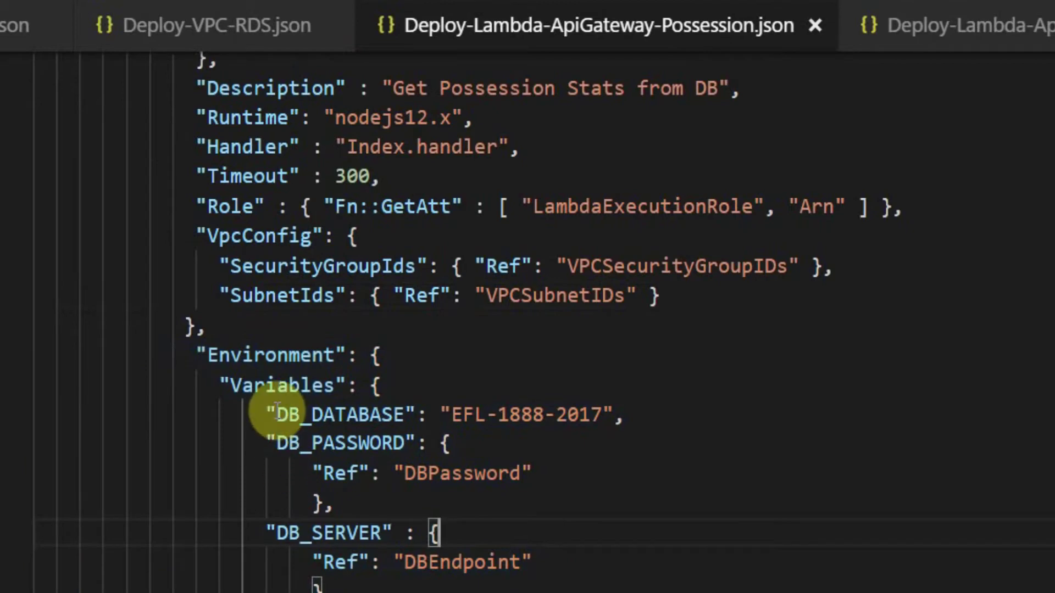
scroll(396, 365, "down", 1)
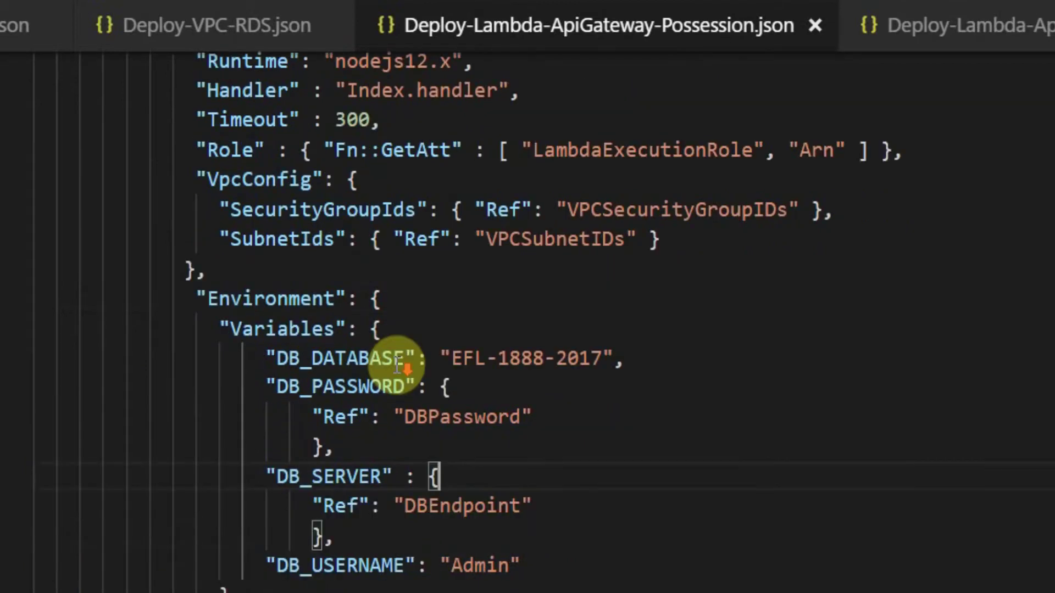
left_click(316, 387)
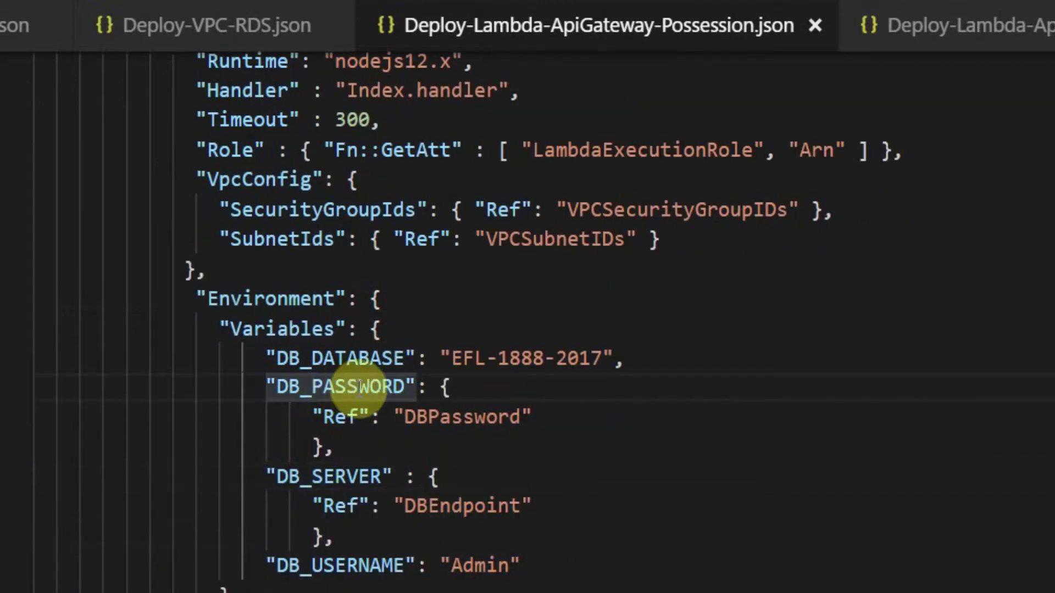
left_click(350, 476)
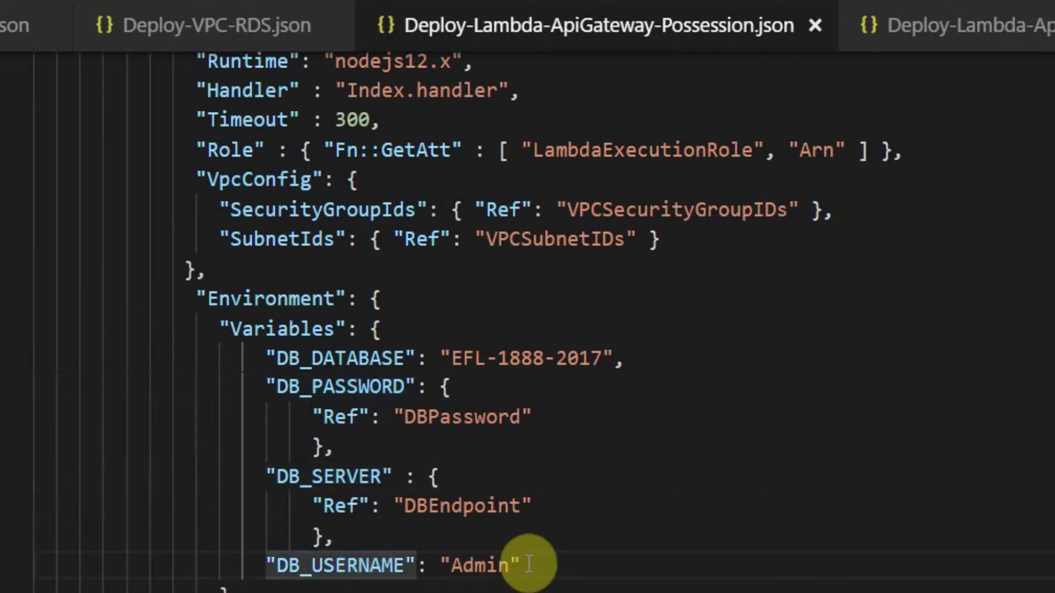
left_click(531, 566)
left_click(565, 358)
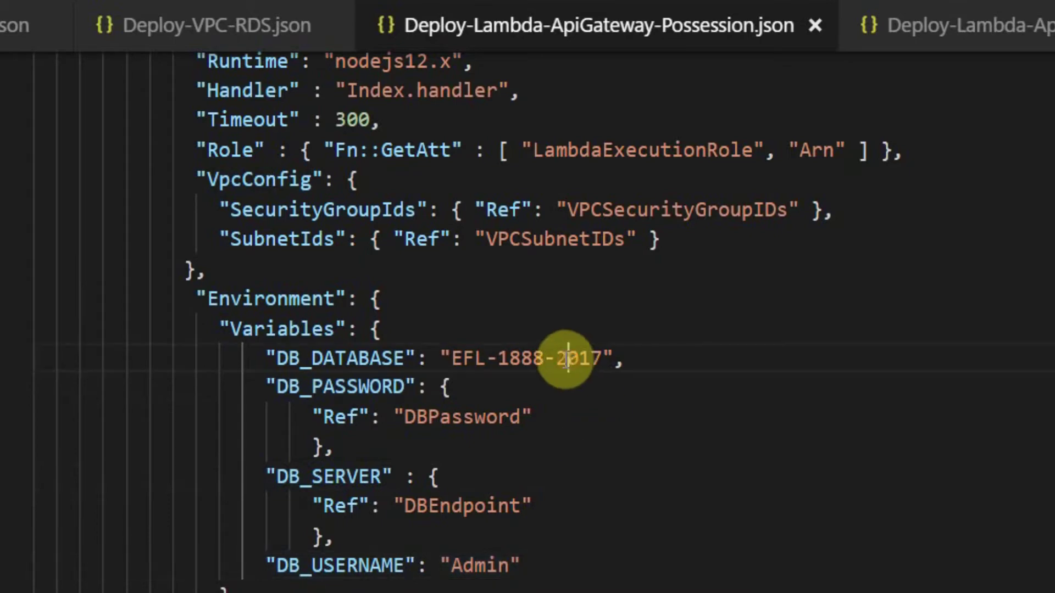
left_click(668, 355)
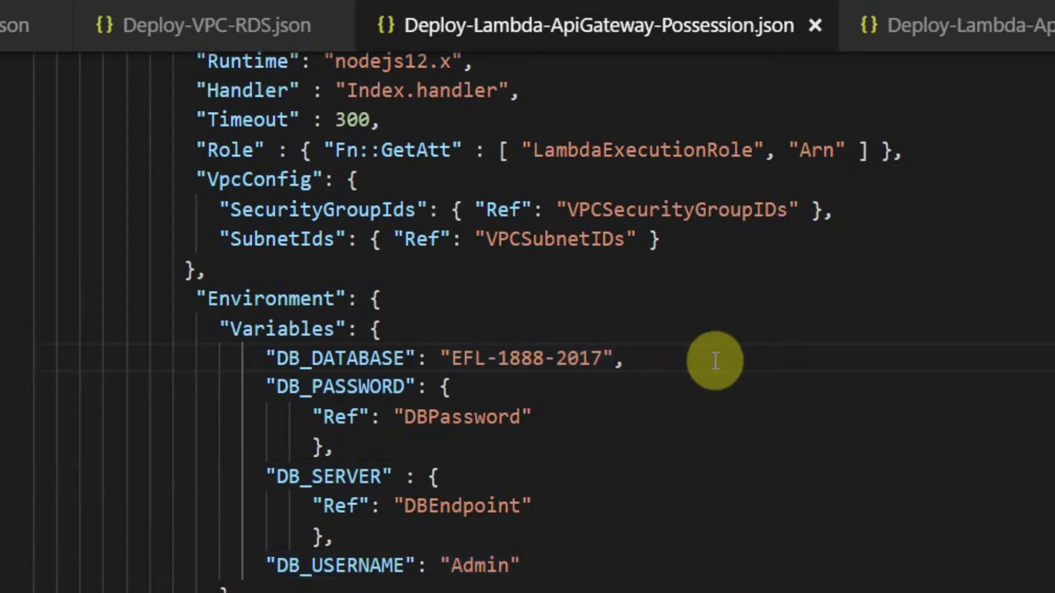
left_click_drag(705, 362, 442, 357)
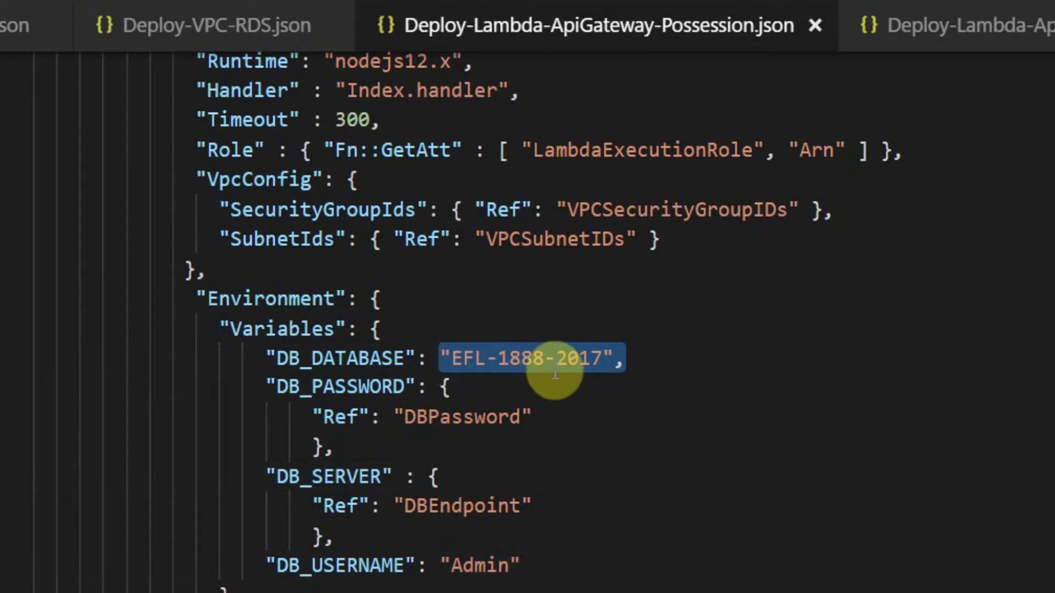
Step: Review the ScorePredictorCFPossesion RestApi resource, highlighting its definition
scroll(555, 374, "down", 4)
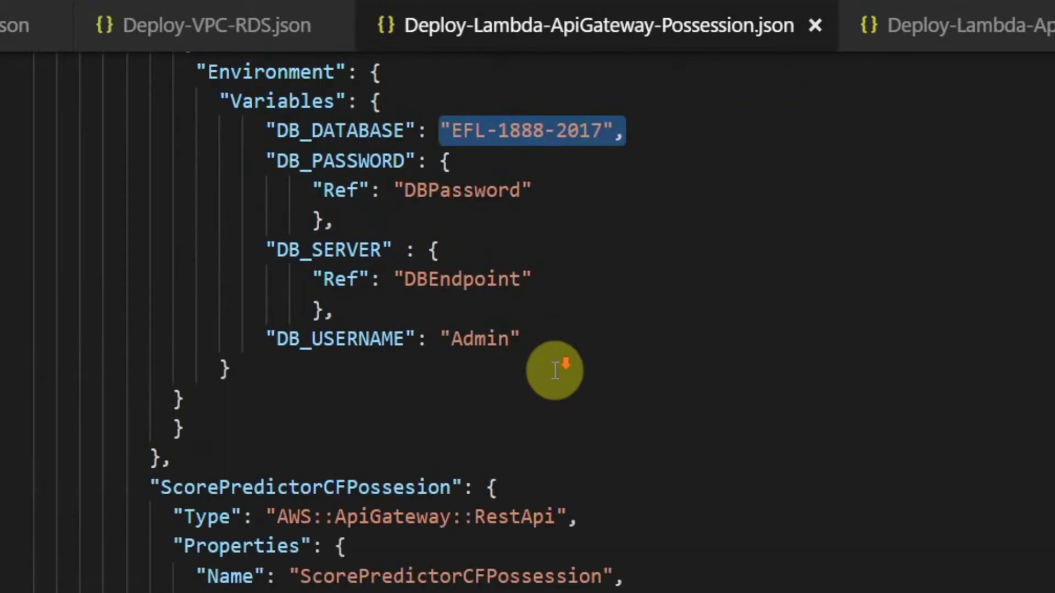
scroll(555, 373, "down", 2)
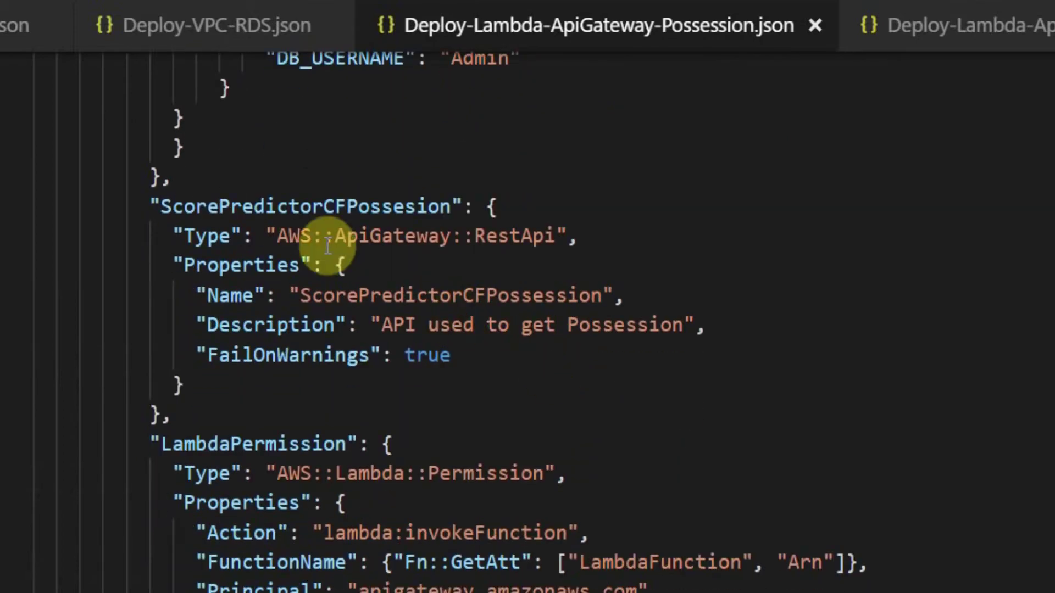
left_click_drag(312, 236, 171, 207)
left_click_drag(533, 406, 659, 590)
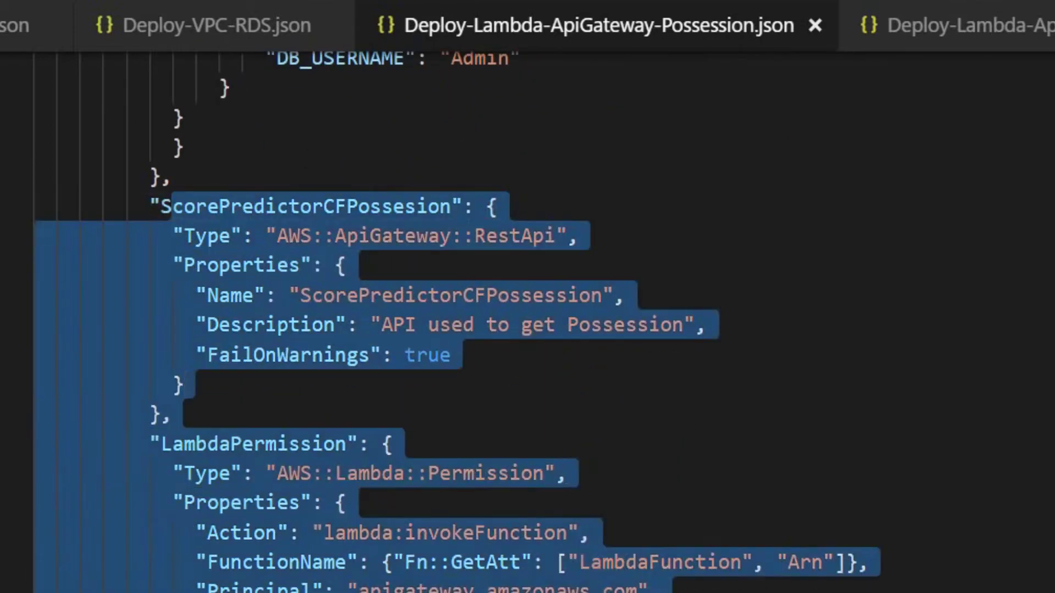
key("Escape")
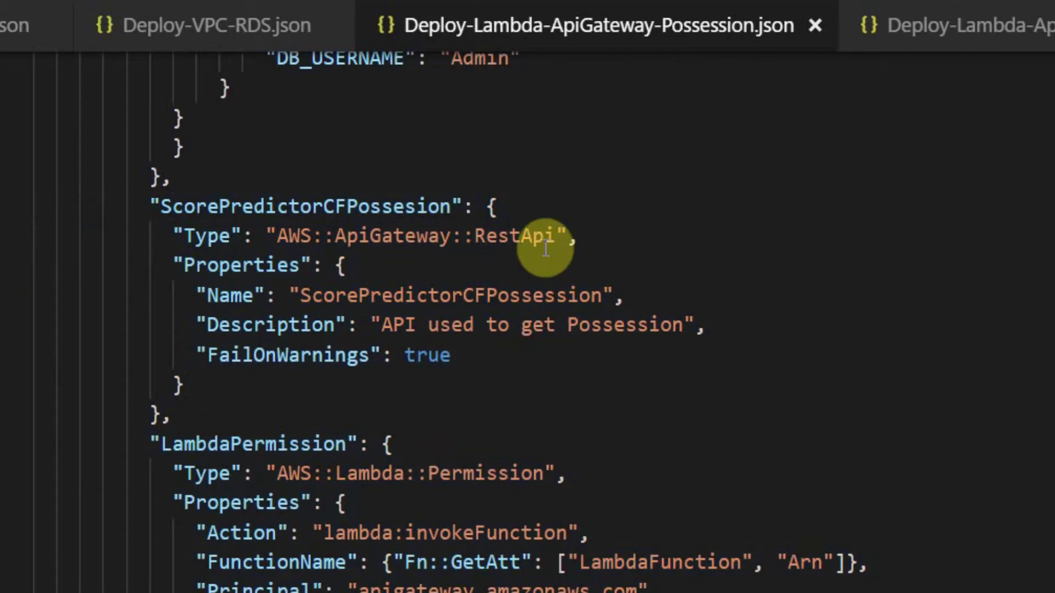
Step: Review the LambdaPermission resource, highlighting the whole block and its Action, and check the SourceArn
scroll(545, 248, "down", 3)
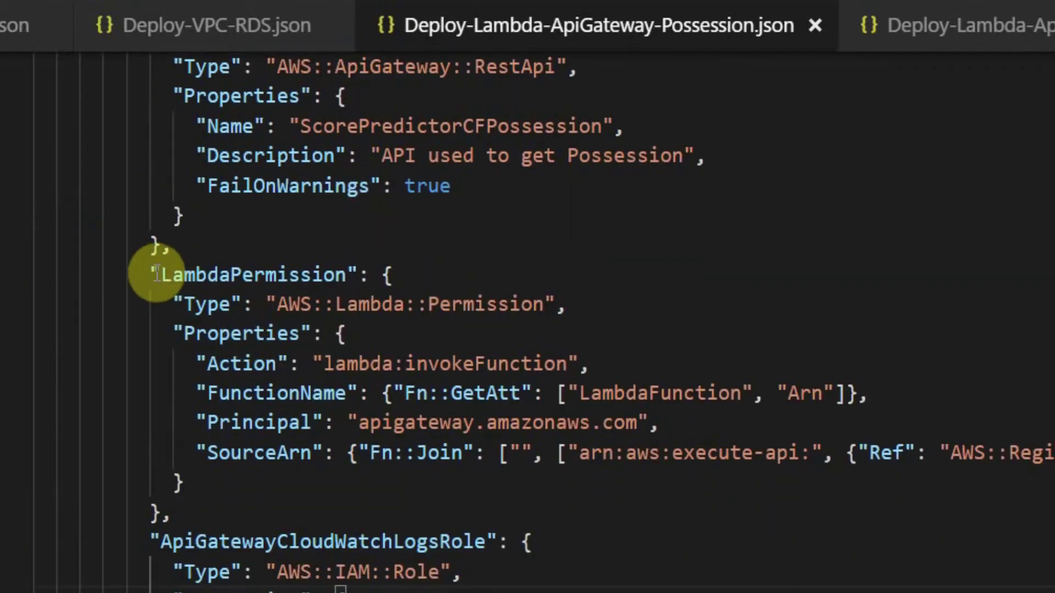
left_click_drag(156, 273, 417, 520)
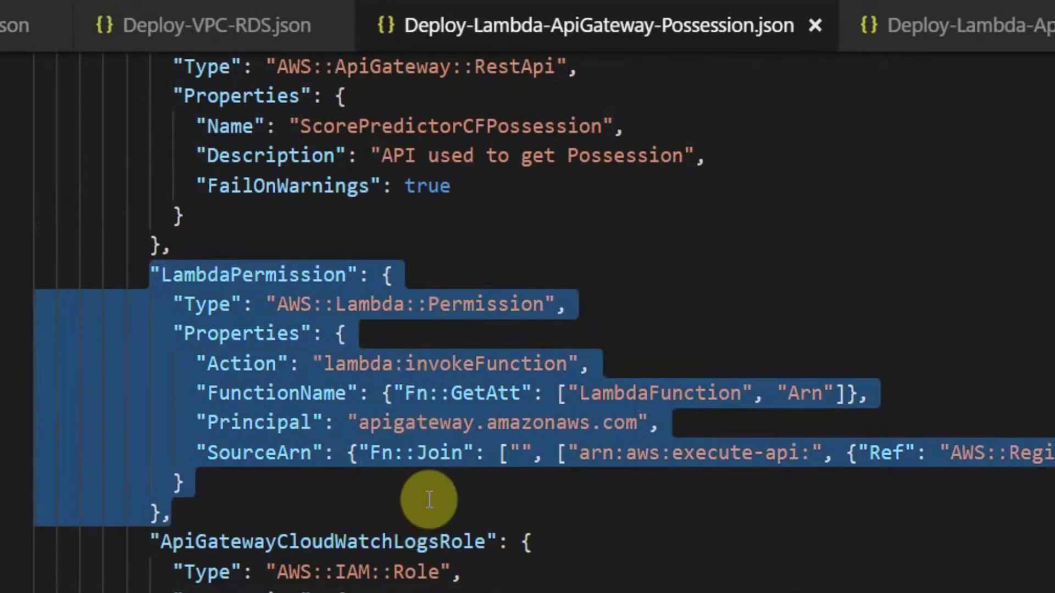
left_click(415, 334)
left_click_drag(290, 363, 549, 366)
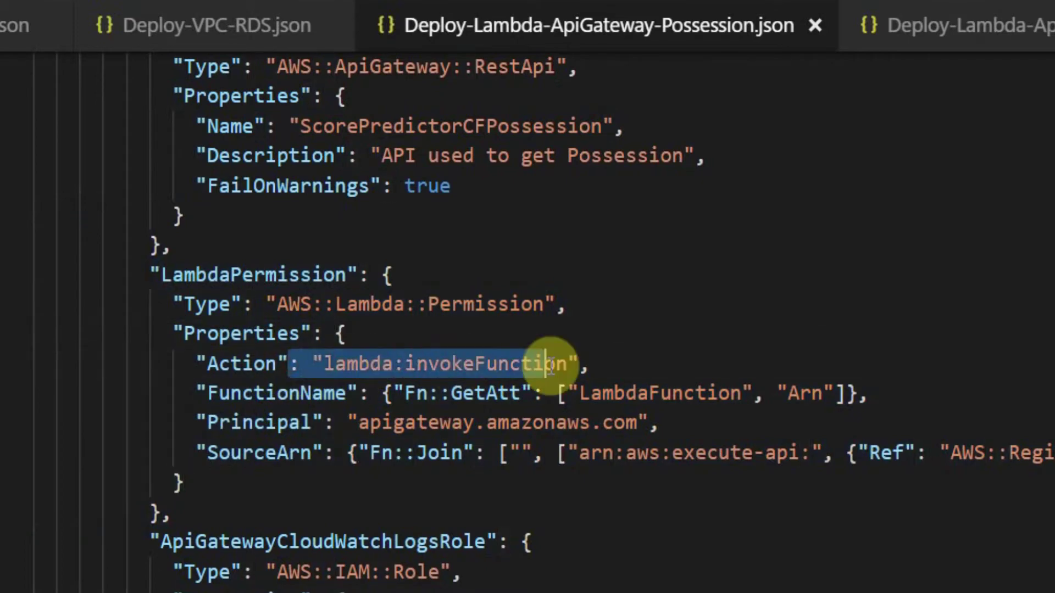
left_click(742, 451)
Step: Examine the ApiGatewayCloudWatchLogsRole resource, highlighting its AssumeRolePolicyDocument and checking the log actions in its policy
scroll(653, 409, "down", 2)
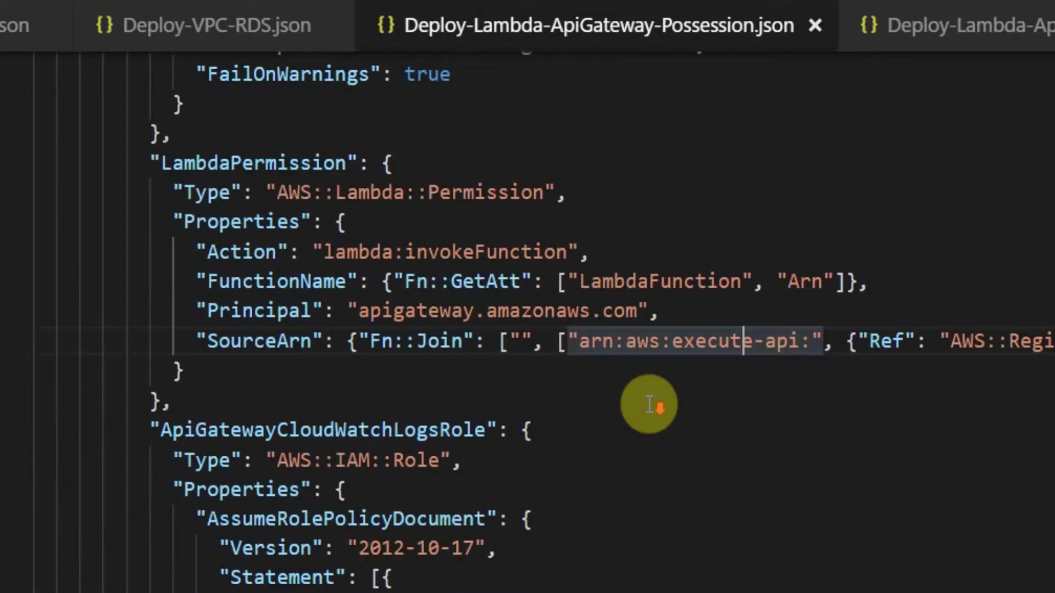
scroll(650, 405, "down", 4)
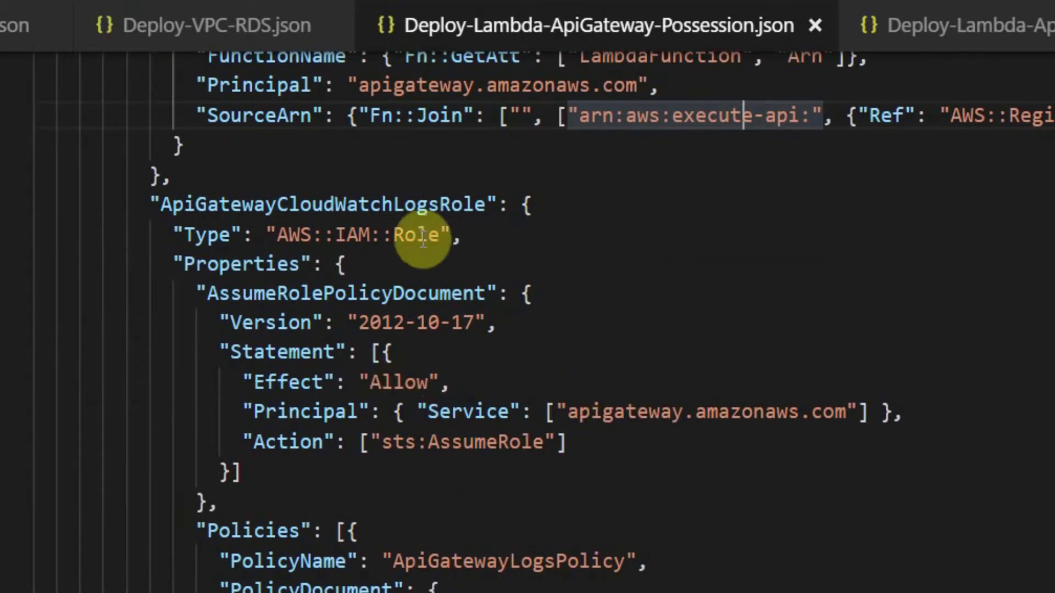
left_click_drag(323, 204, 483, 476)
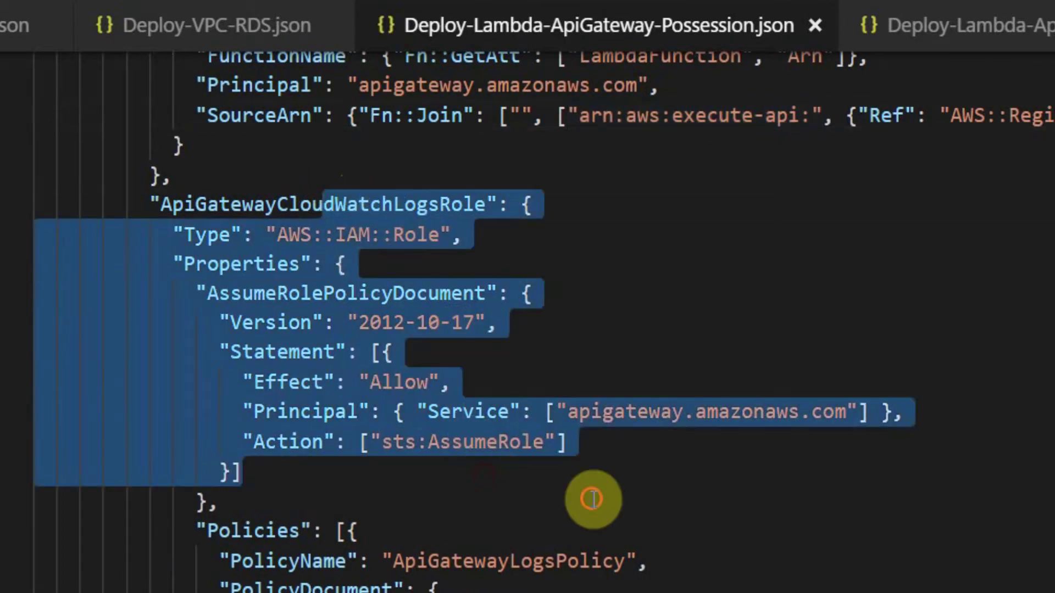
left_click(593, 499)
scroll(593, 499, "down", 9)
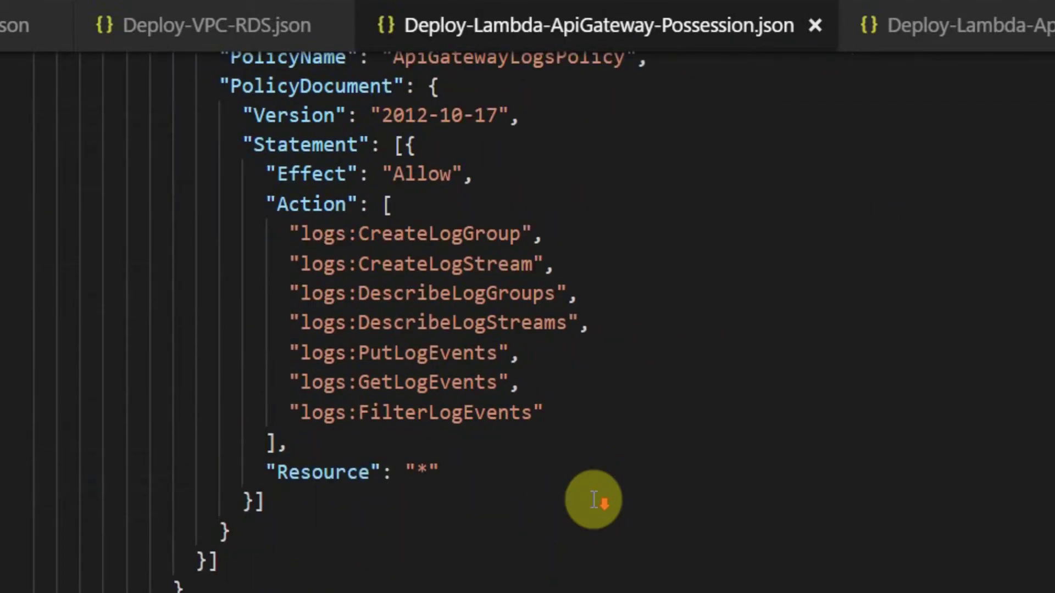
Step: Review the ApiGatewayAccount resource, highlighting its definition, and check the DependsOn and method settings of ScoreApiStage
scroll(593, 499, "down", 3)
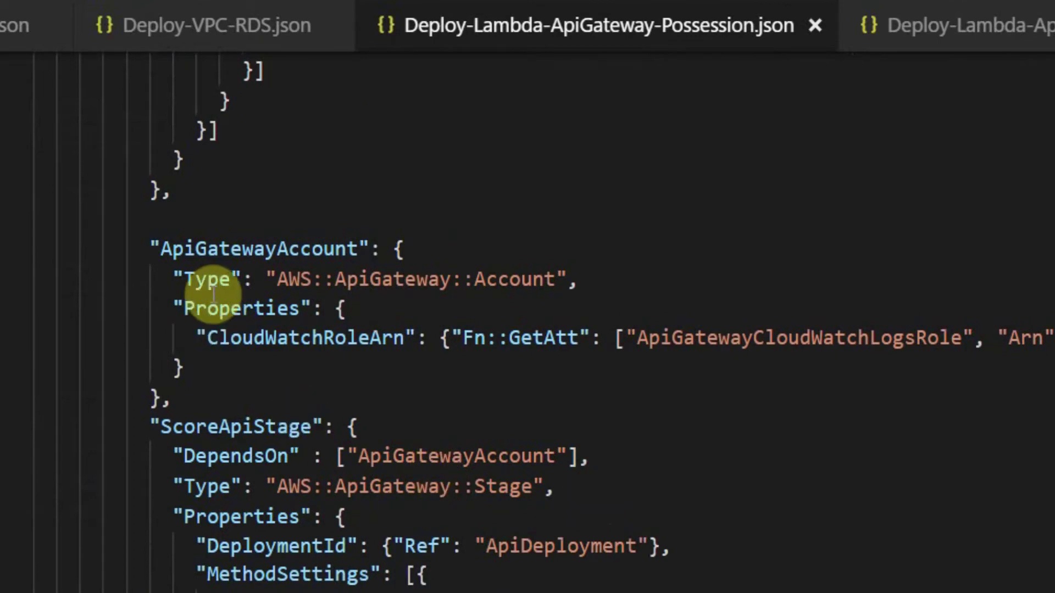
left_click_drag(161, 280, 519, 592)
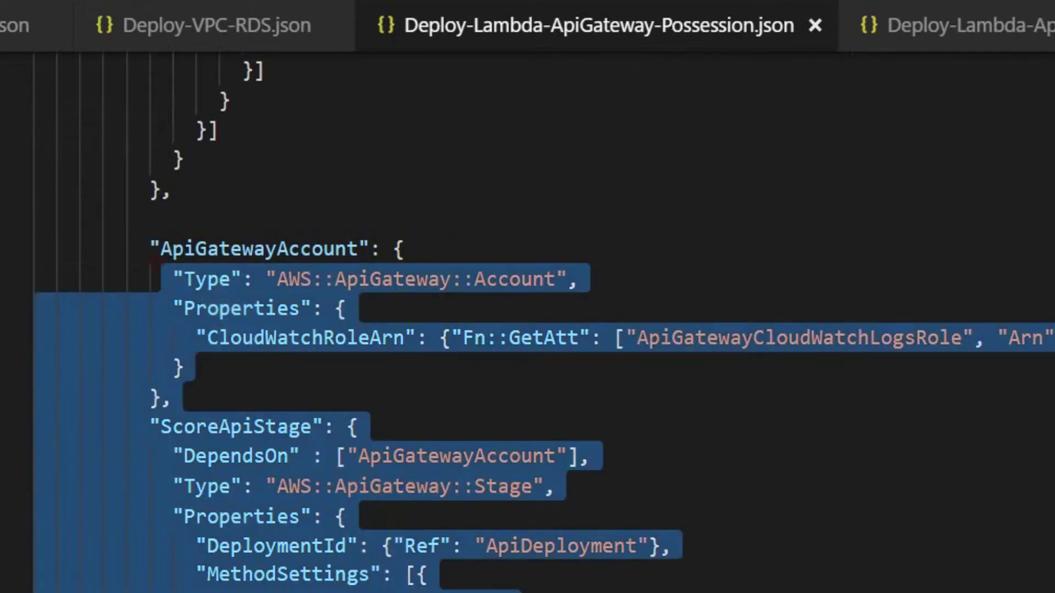
left_click(552, 591)
double_click(262, 461)
scroll(264, 467, "down", 5)
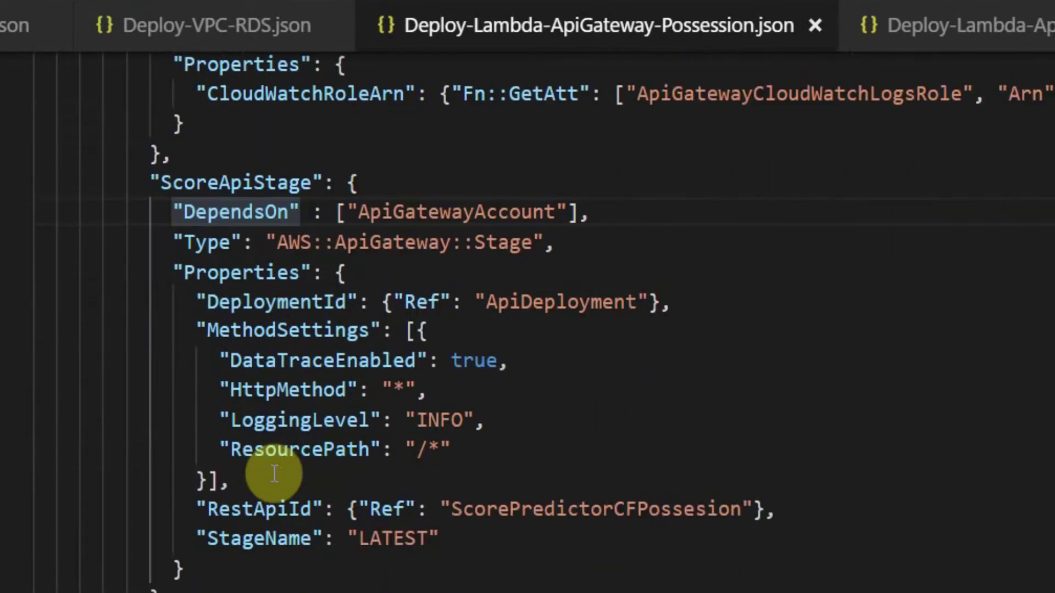
Step: Examine the ScoreRequest method resource, highlighting its type and properties and the HttpMethod value
scroll(269, 566, "down", 4)
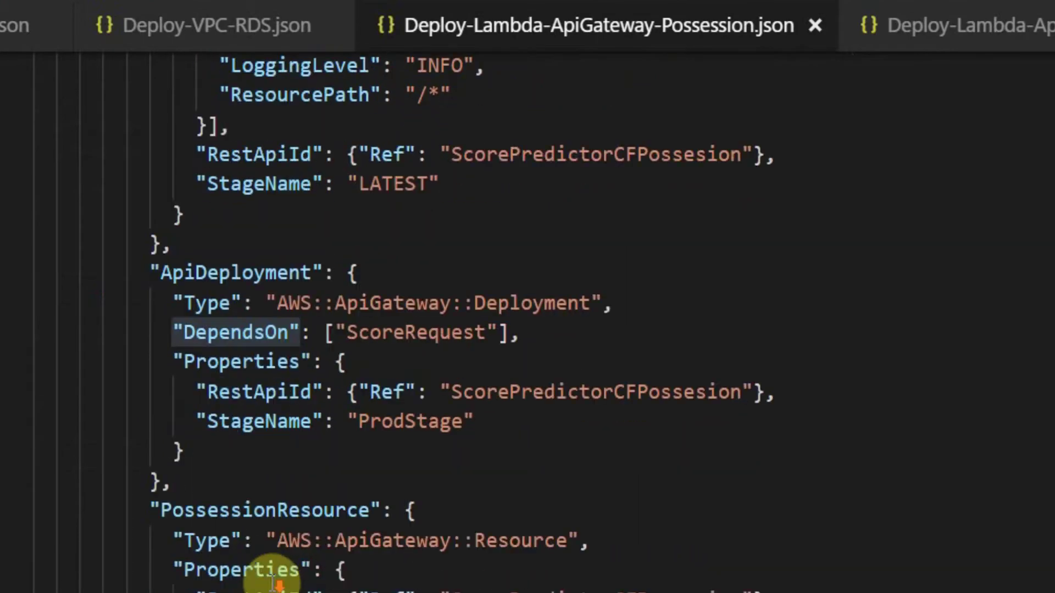
scroll(276, 579, "down", 2)
scroll(297, 549, "down", 1)
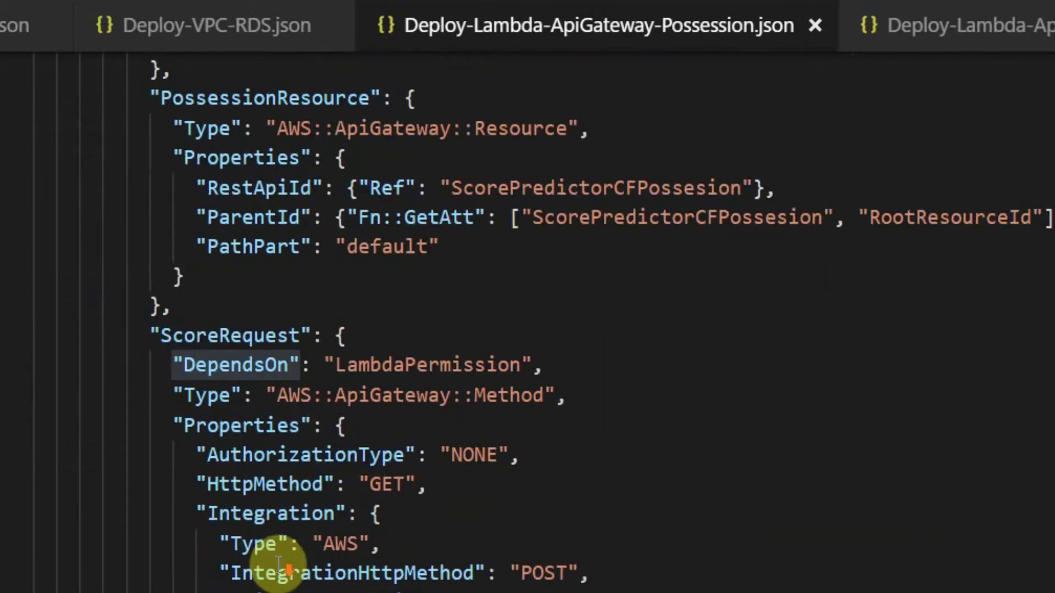
left_click_drag(184, 396, 530, 592)
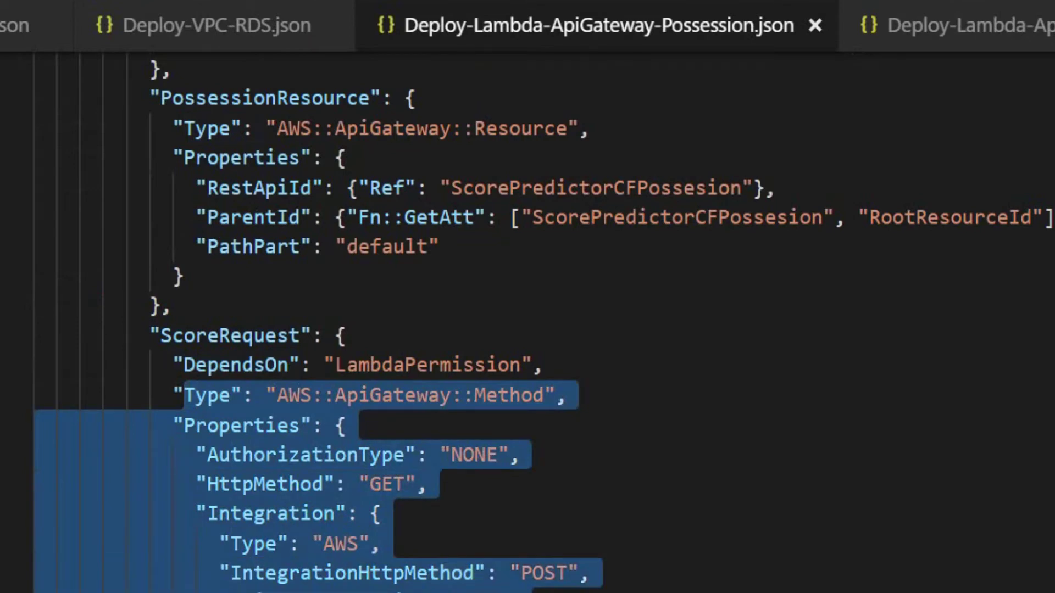
left_click(420, 483)
left_click_drag(337, 484, 405, 485)
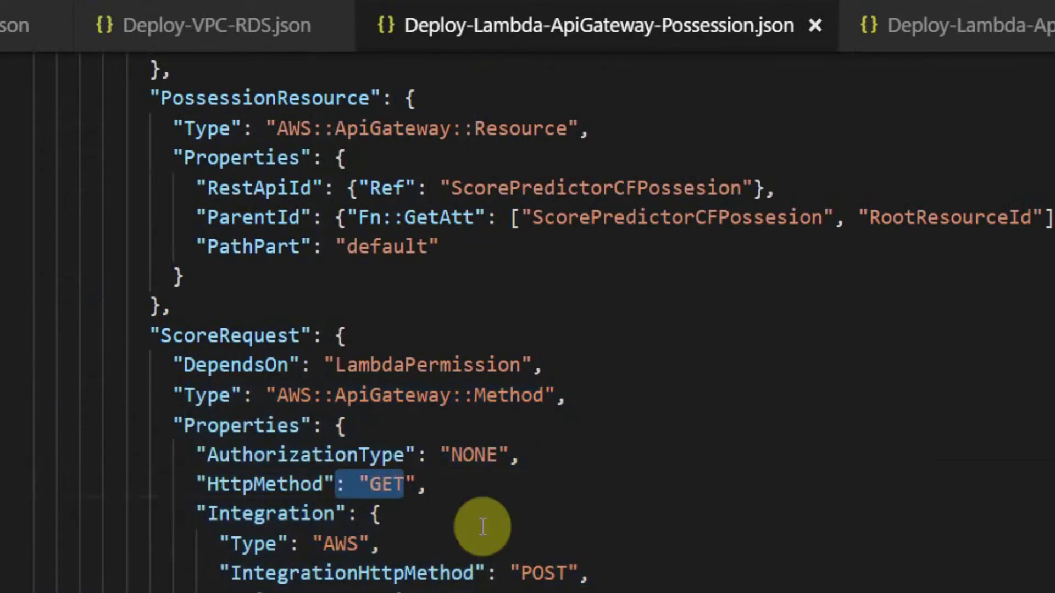
Step: Check the ScoreRequest Integration block, highlighting the IntegrationHttpMethod and going over its Uri and IntegrationResponses
left_click(511, 573)
left_click_drag(440, 573, 590, 575)
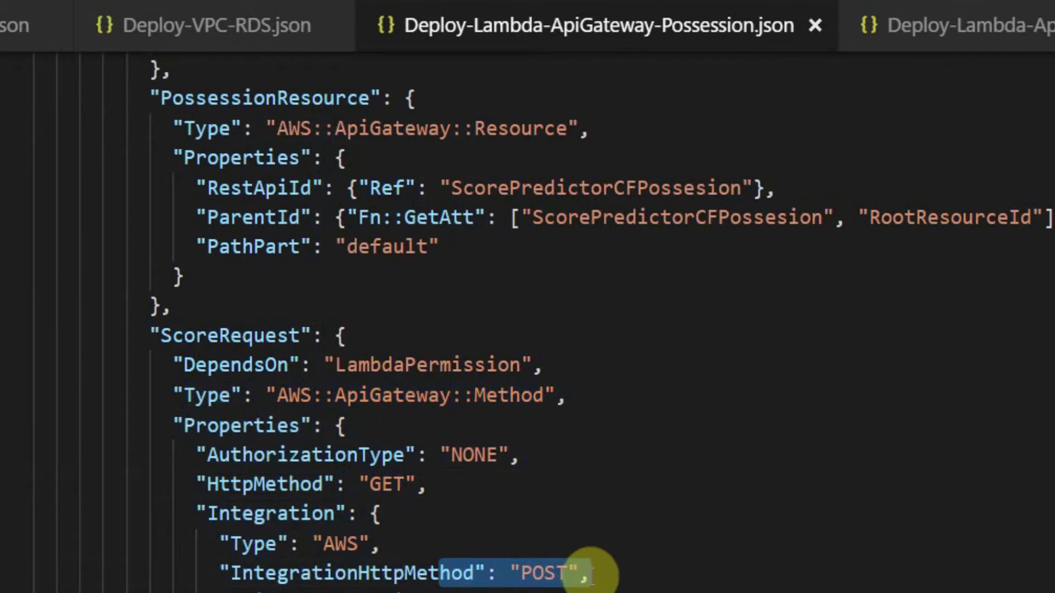
left_click(591, 574)
scroll(528, 324, "down", 2)
left_click(254, 551)
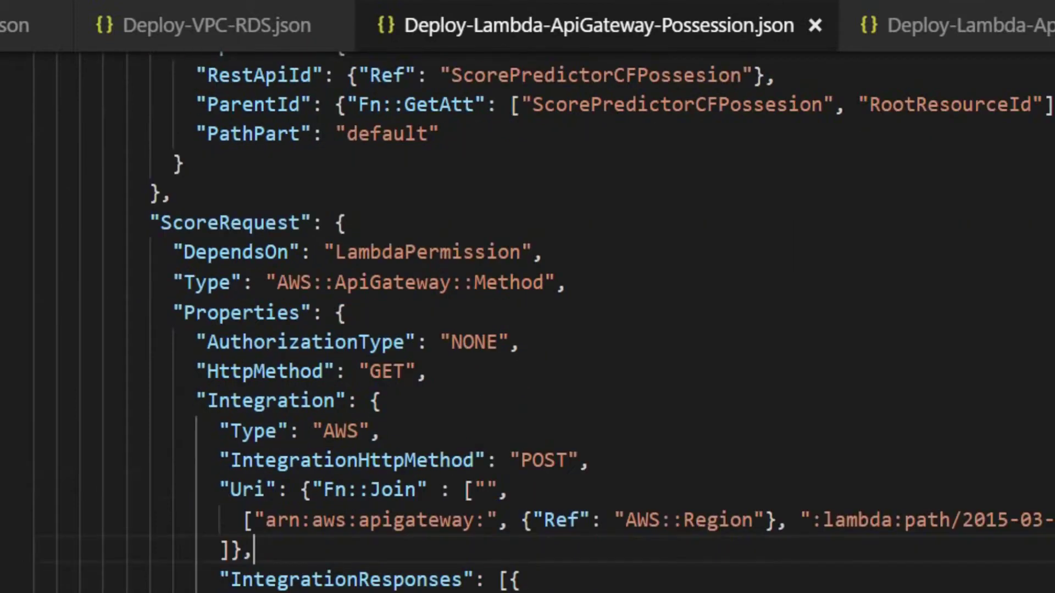
left_click_drag(220, 592, 231, 577)
left_click(231, 592)
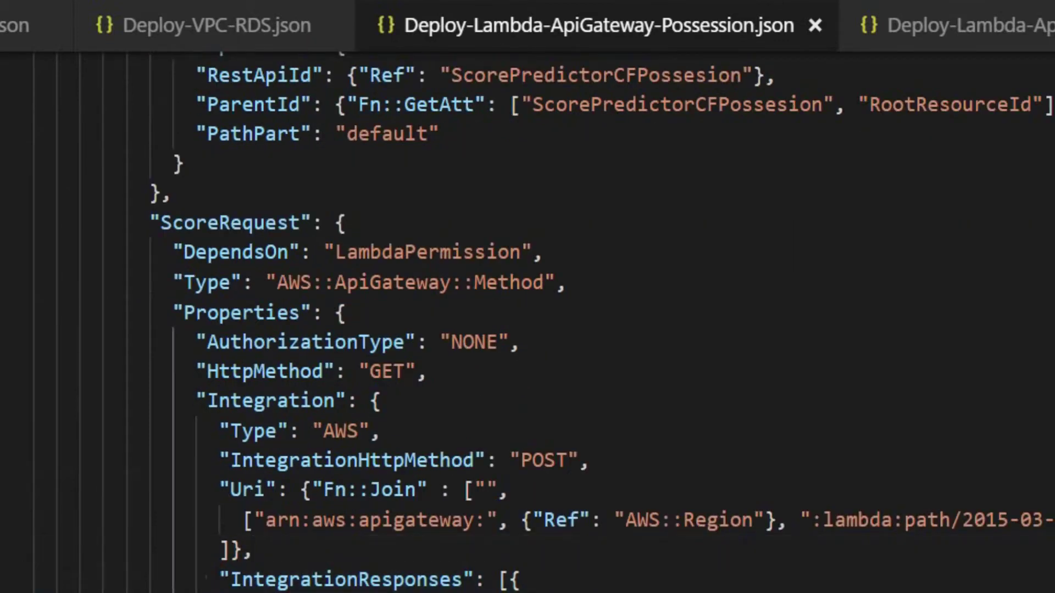
Step: Examine the ScoreRequestPost method resource, including its Integration block, RequestParameters and MethodResponses
scroll(527, 324, "down", 3)
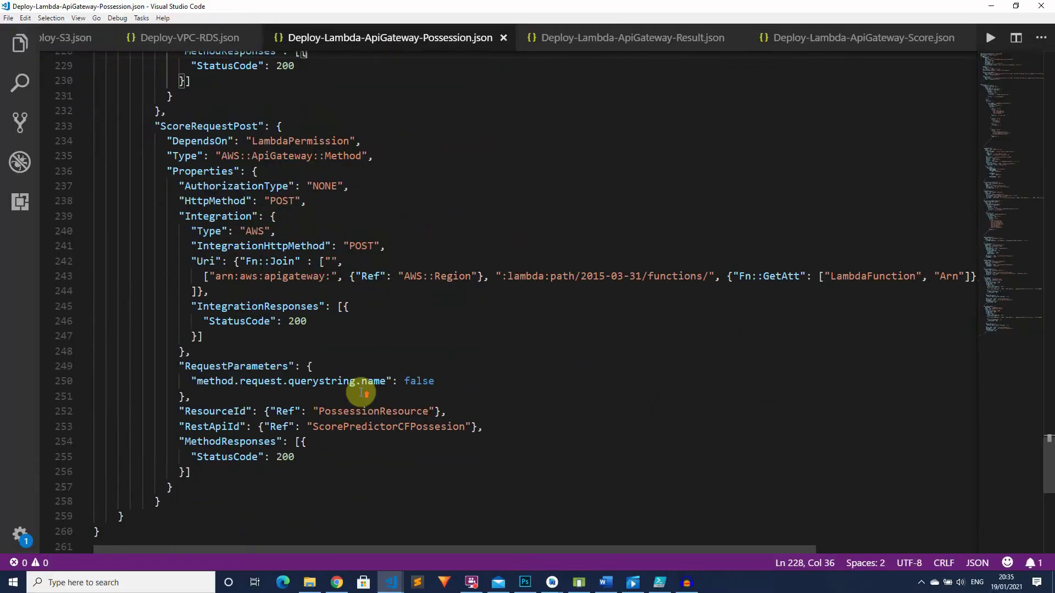
scroll(361, 392, "up", 2)
scroll(361, 392, "down", 3)
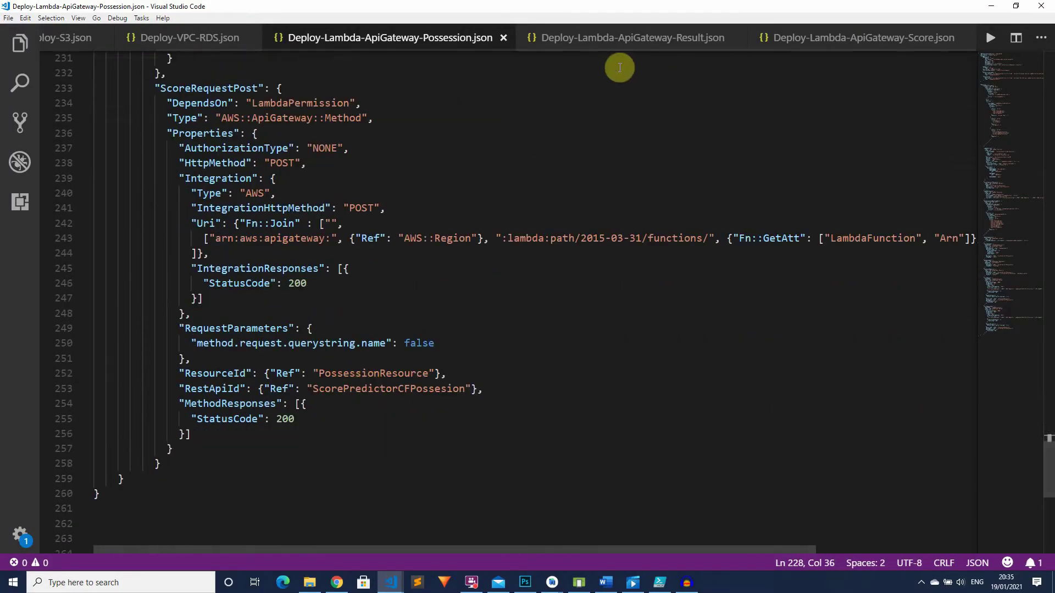
Step: Compare the Result and Score Lambda API Gateway templates with the Possession template, going over the Possession file's last lines
left_click(639, 37)
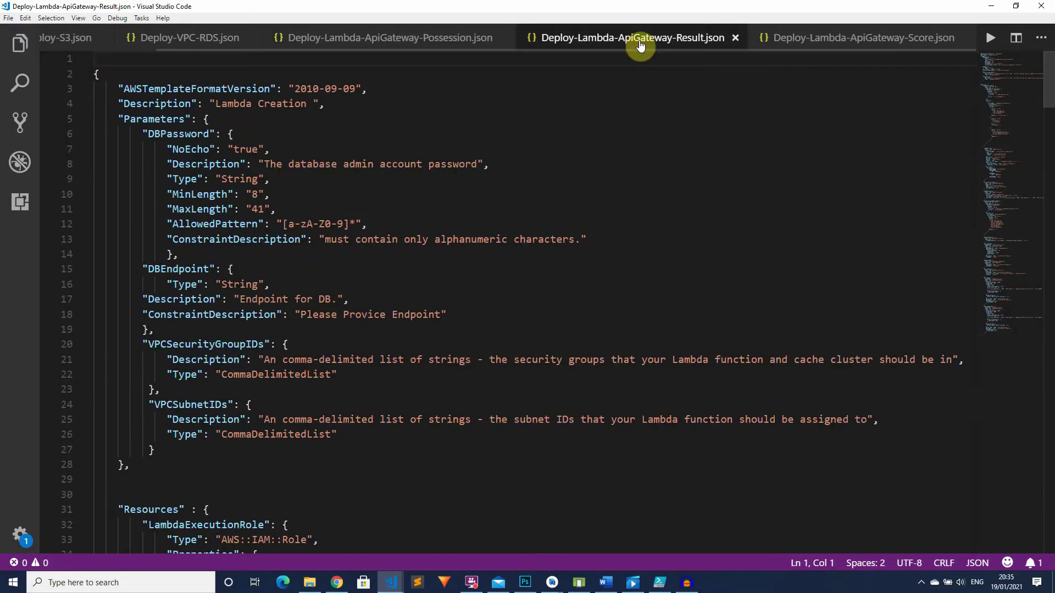
left_click(824, 44)
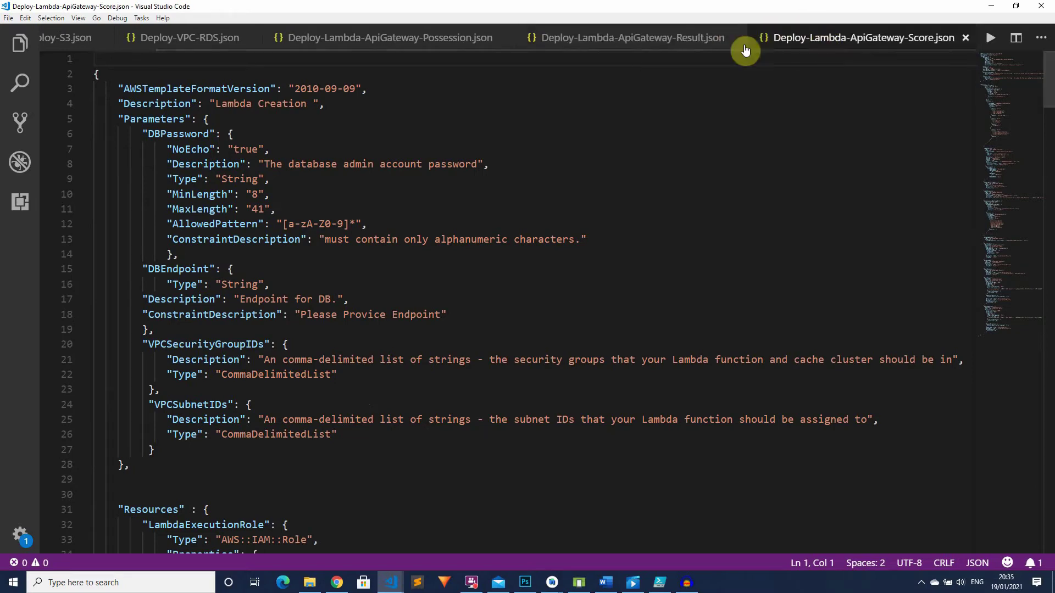
left_click(679, 41)
left_click(343, 45)
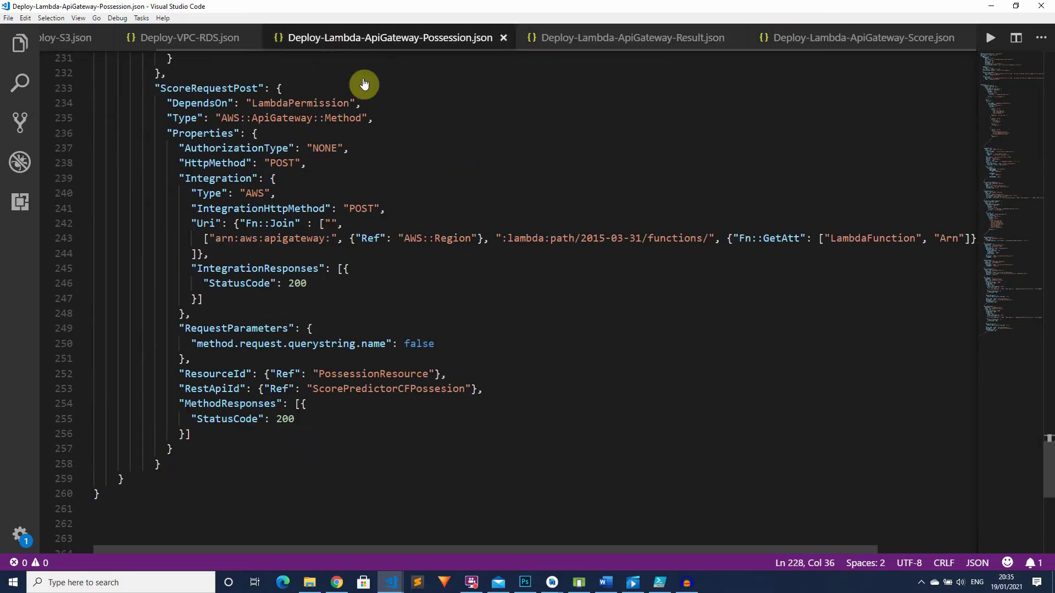
left_click(424, 223)
scroll(470, 187, "down", 4)
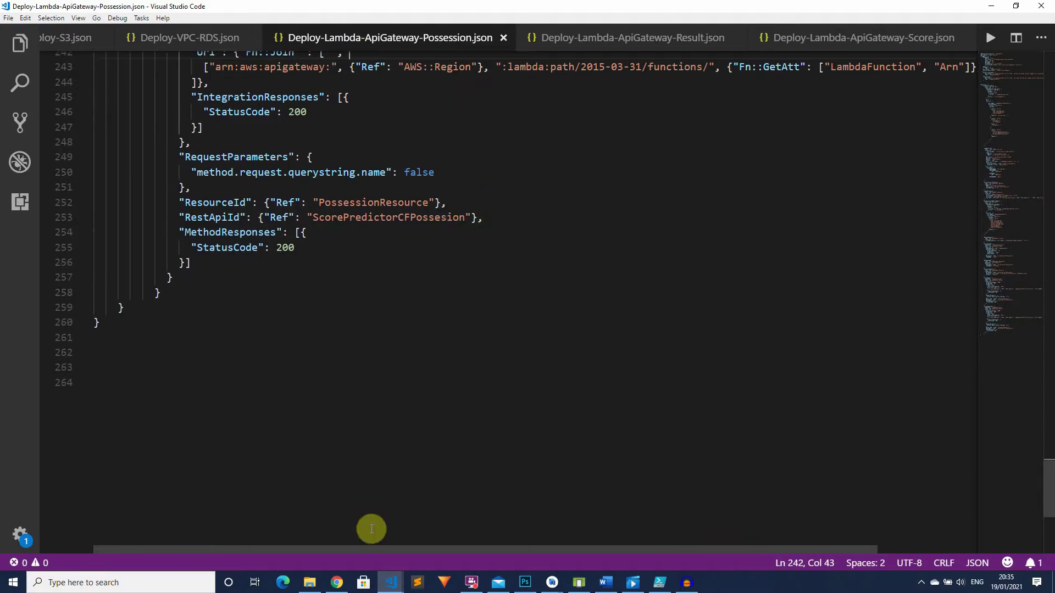
Step: Switch to the AWS CloudFormation console in Chrome and start creating a stack with new resources (standard)
left_click(337, 582)
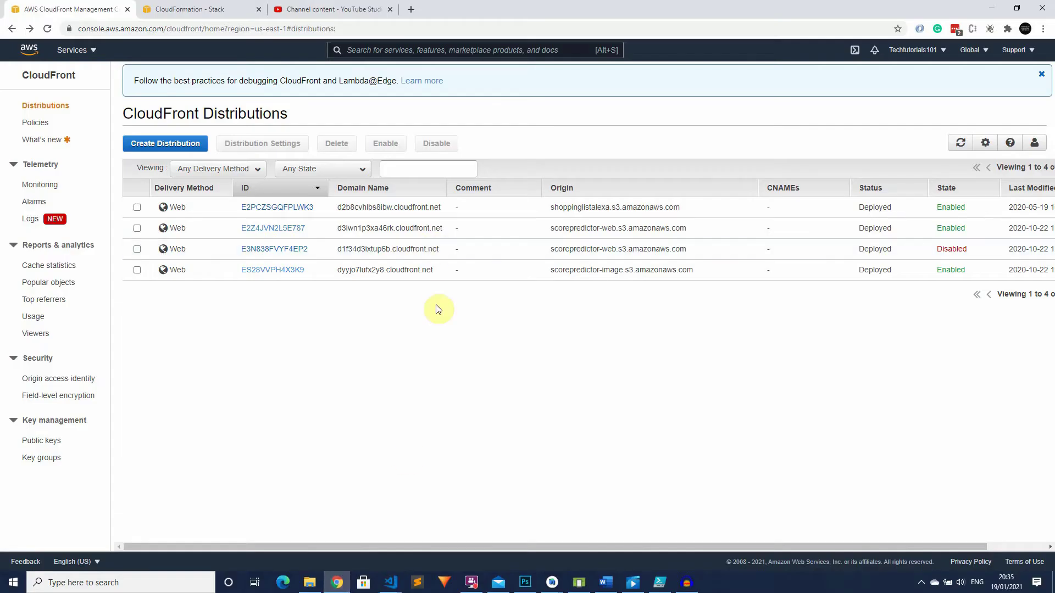
left_click(207, 9)
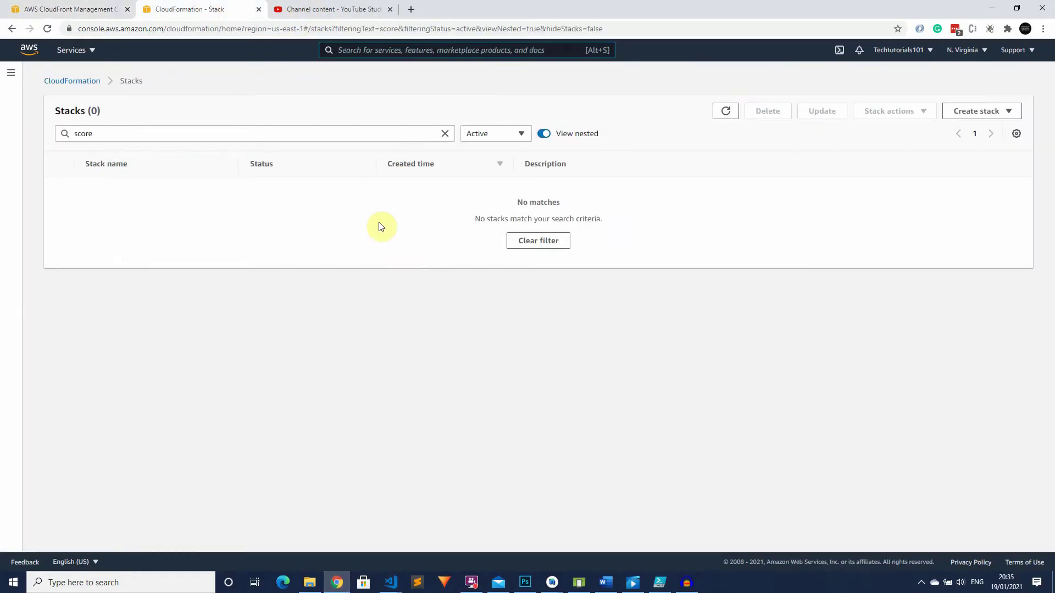
left_click(998, 113)
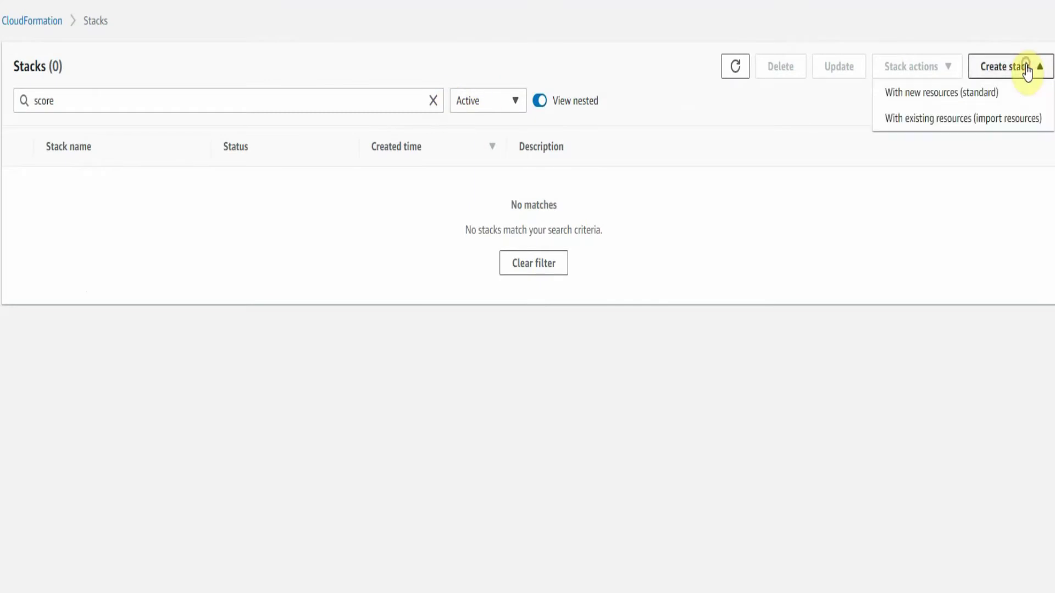
left_click(965, 102)
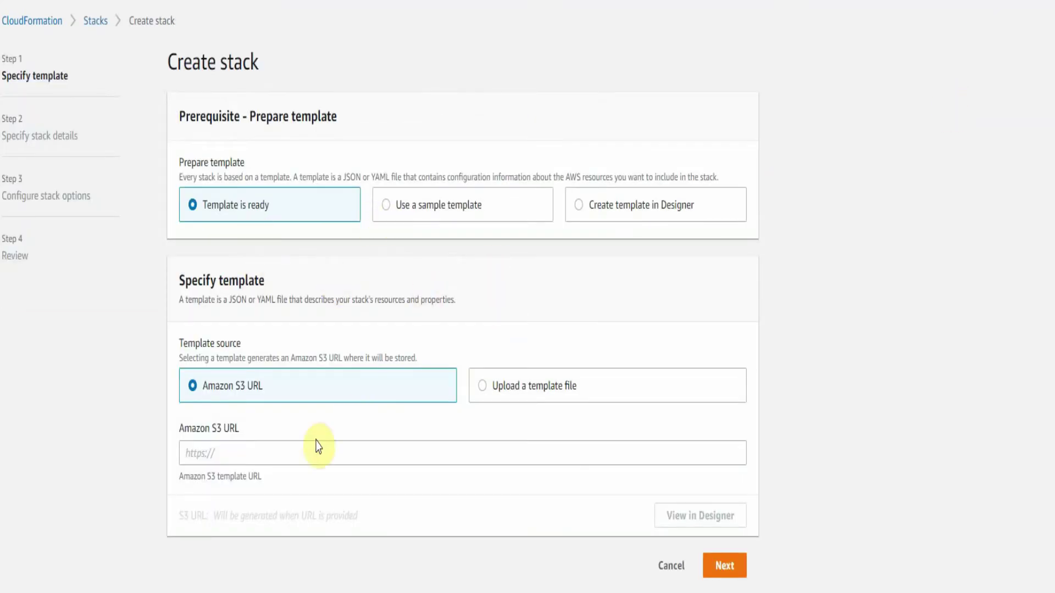
Step: Upload the Deploy-S3 file from the CloudFormation folder as the stack template and continue to the stack details
left_click(523, 384)
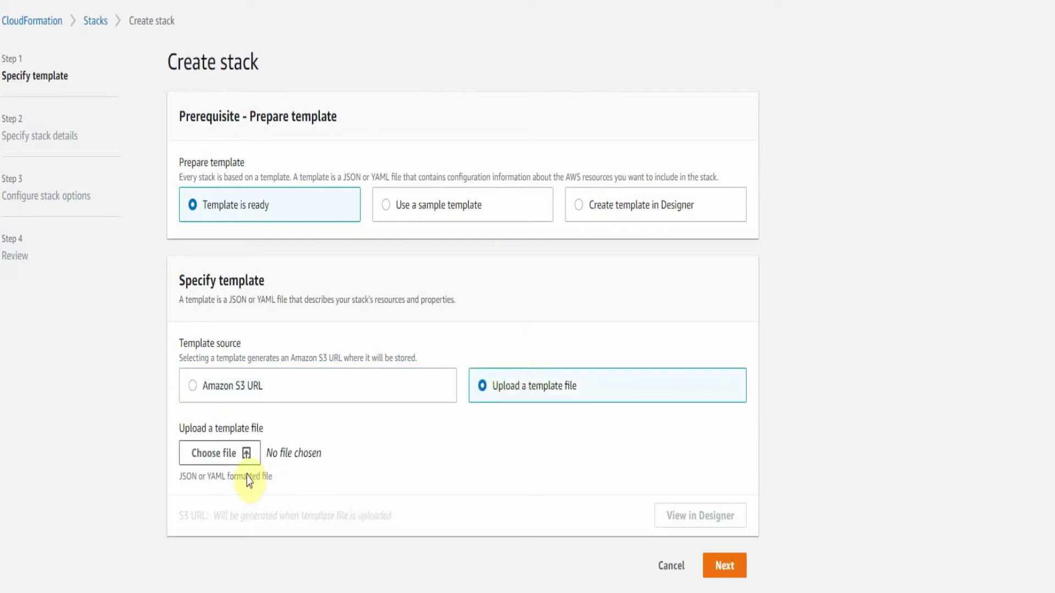
left_click(243, 454)
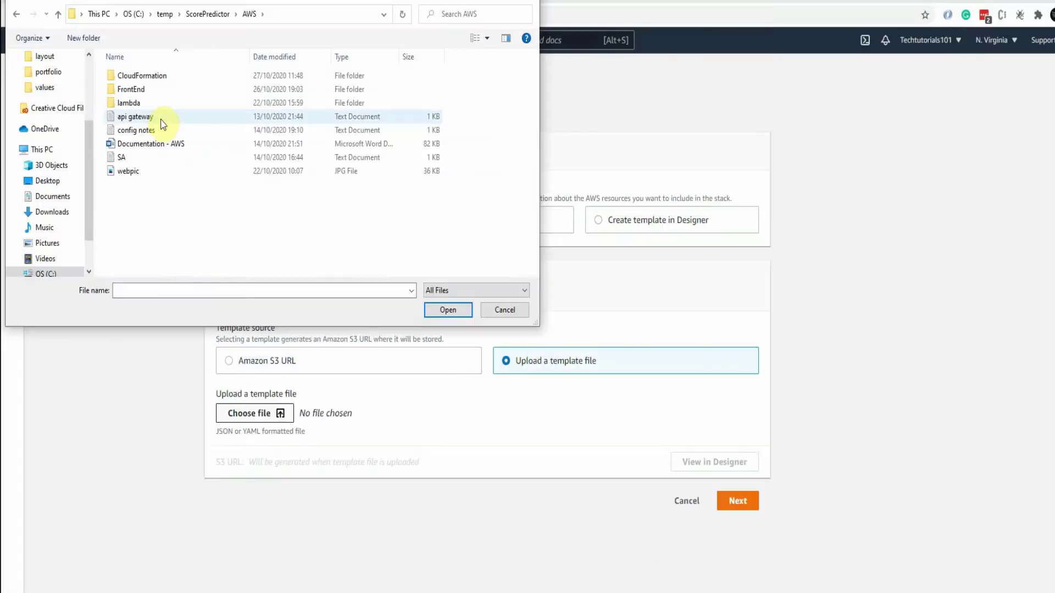
double_click(149, 77)
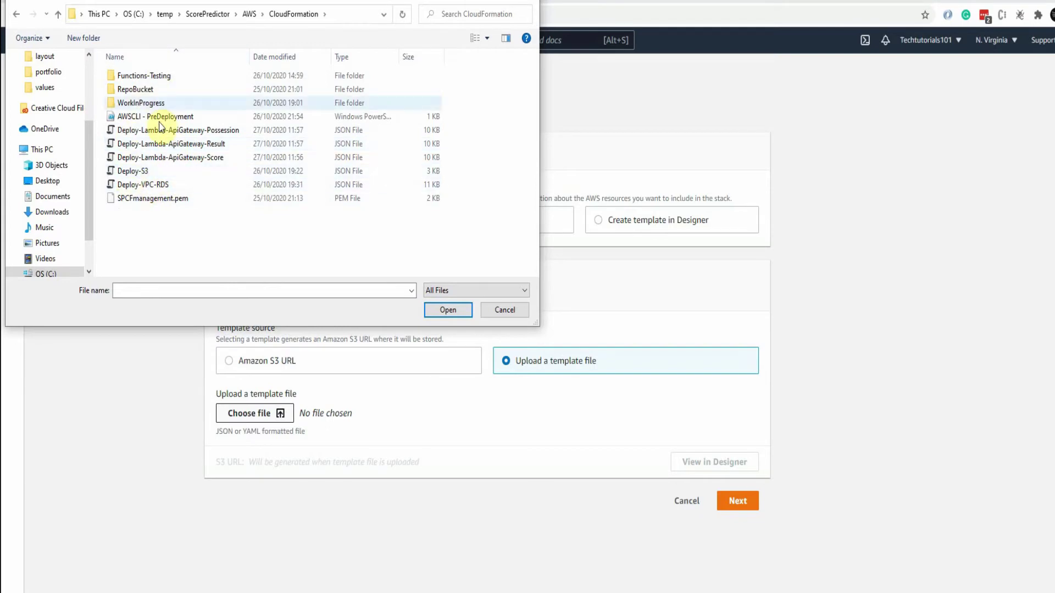
left_click(132, 171)
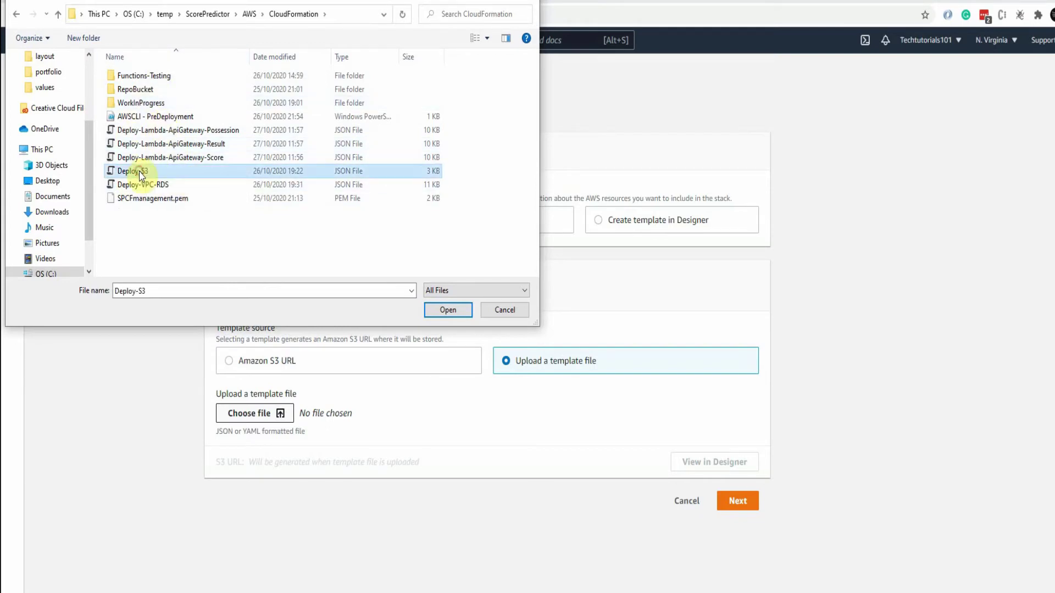
left_click(460, 310)
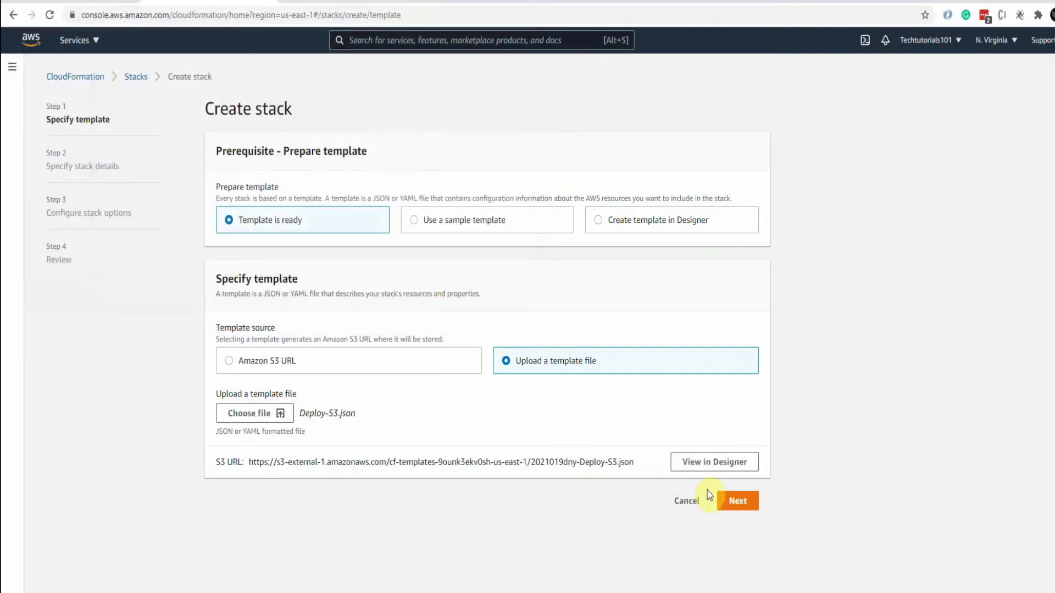
left_click(738, 502)
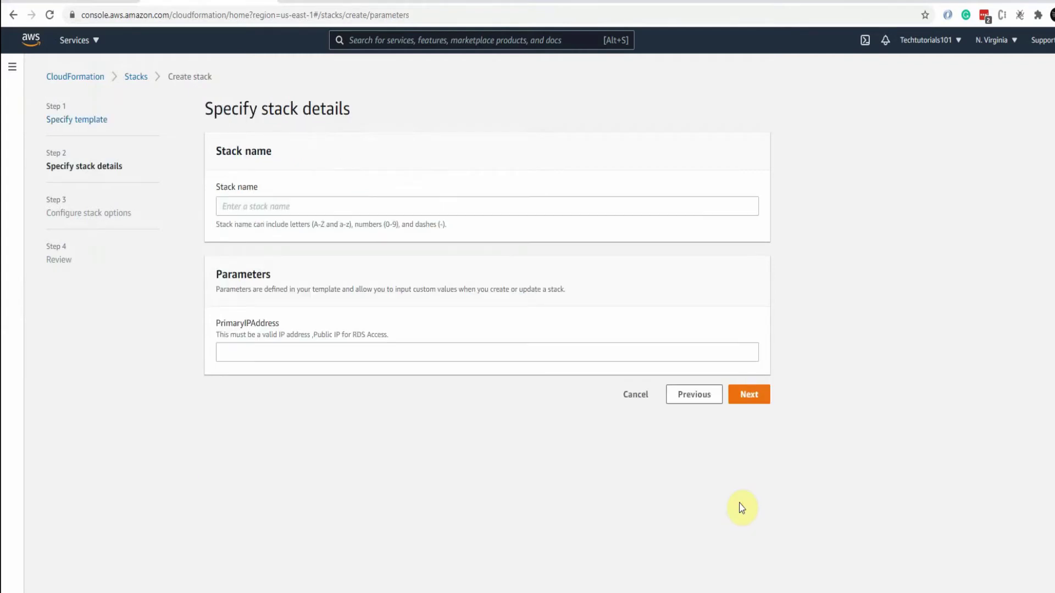
Step: Name the stack ScorePredictorS3Bucket, fill in the PrimaryIPAddress parameter and continue to the stack options
left_click(254, 208)
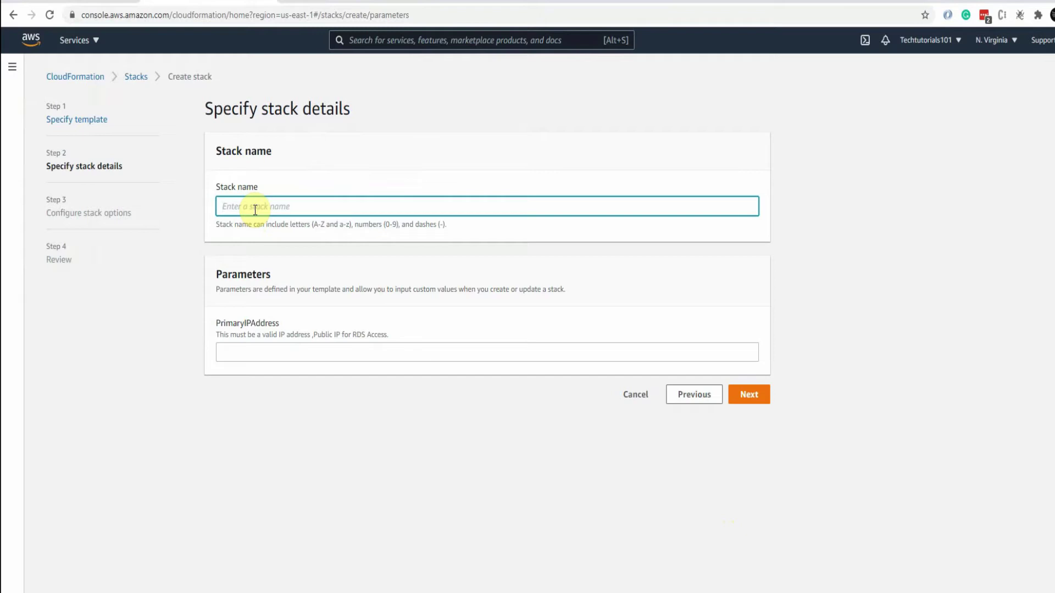
type("ScorePredictorS3Bucket")
key("Tab")
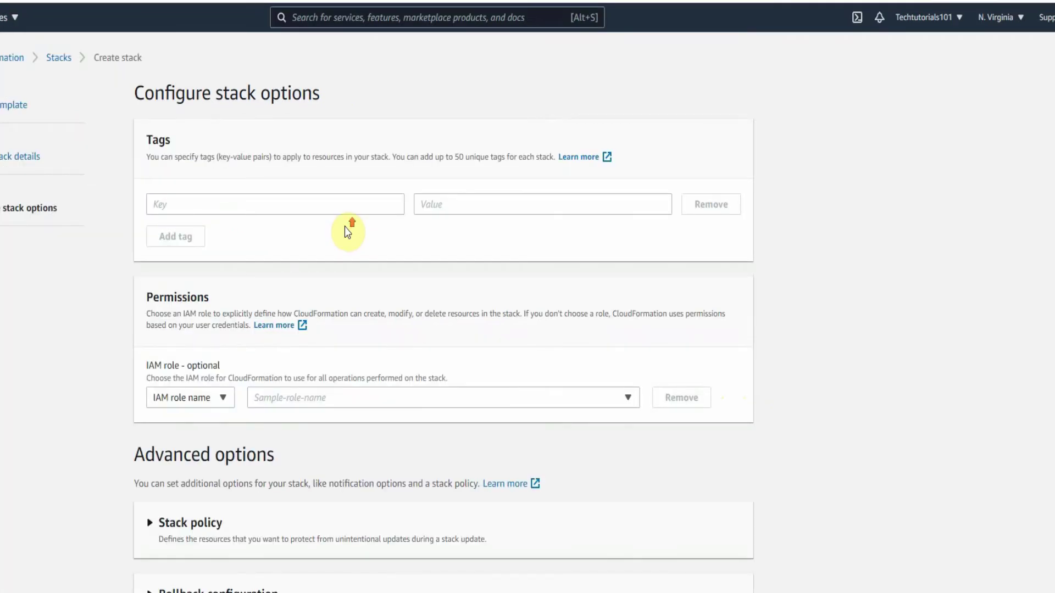
Step: Add a stack tag with the key ScorePredictor and the value S3Bucket, and continue to the review
scroll(299, 253, "down", 2)
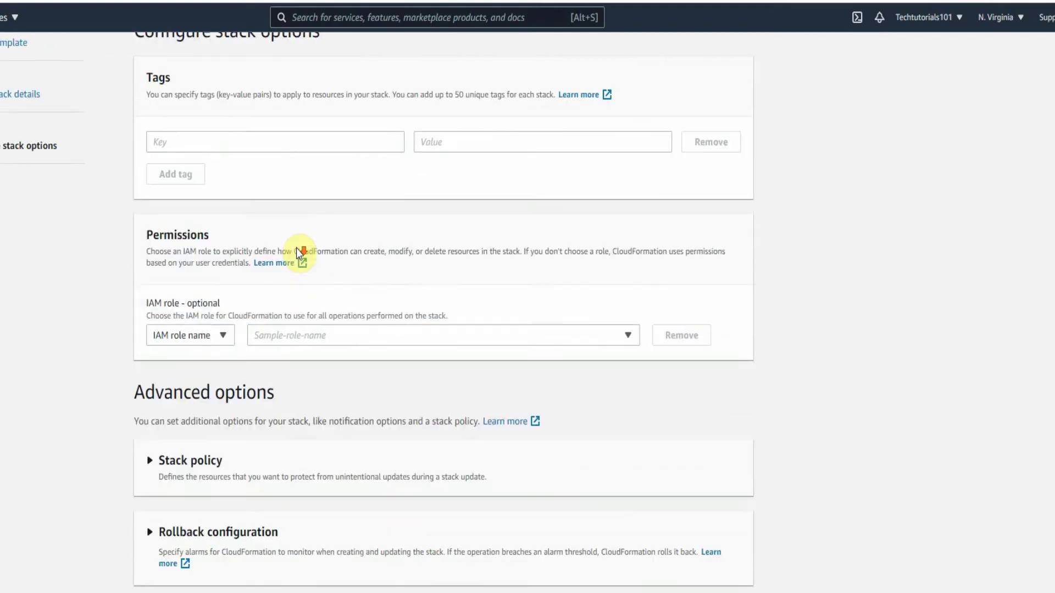
scroll(286, 242, "up", 2)
left_click(195, 202)
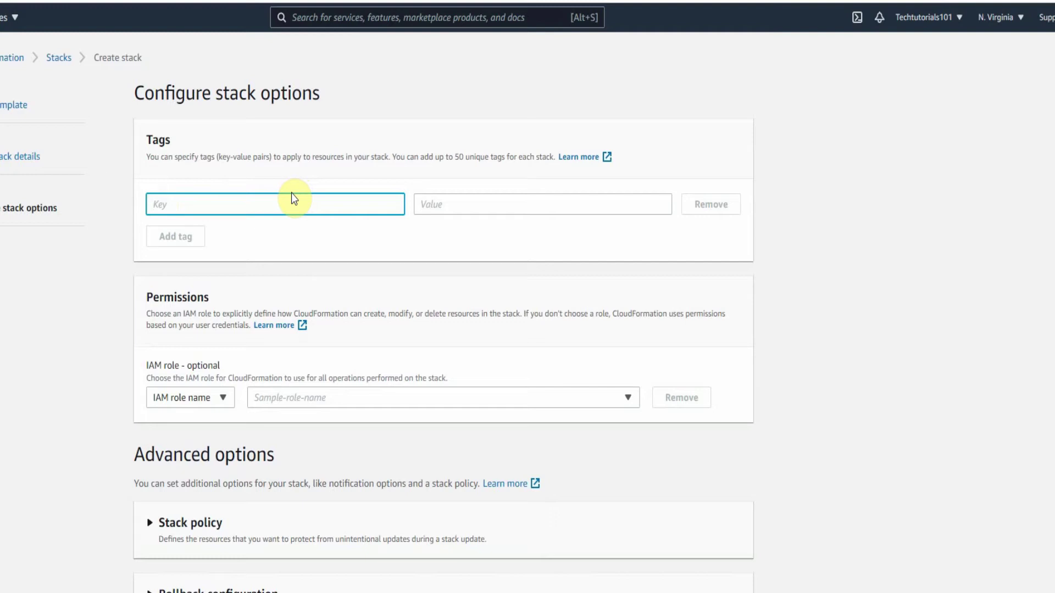
type("C")
key("BackSpace")
type("ScorePredictor")
key("Tab")
type("S3")
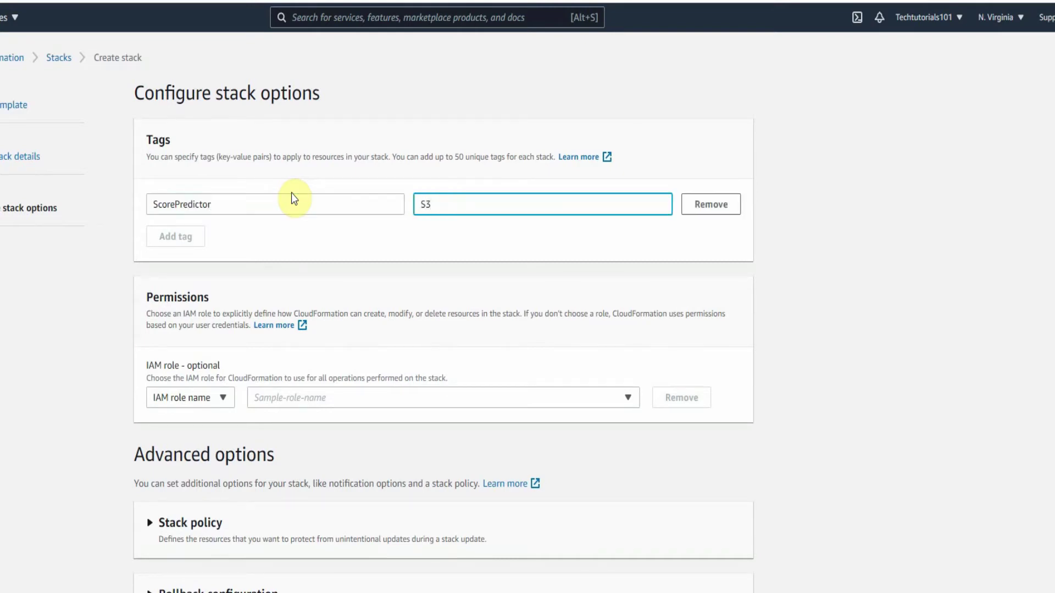
type("Bucket")
scroll(341, 283, "down", 2)
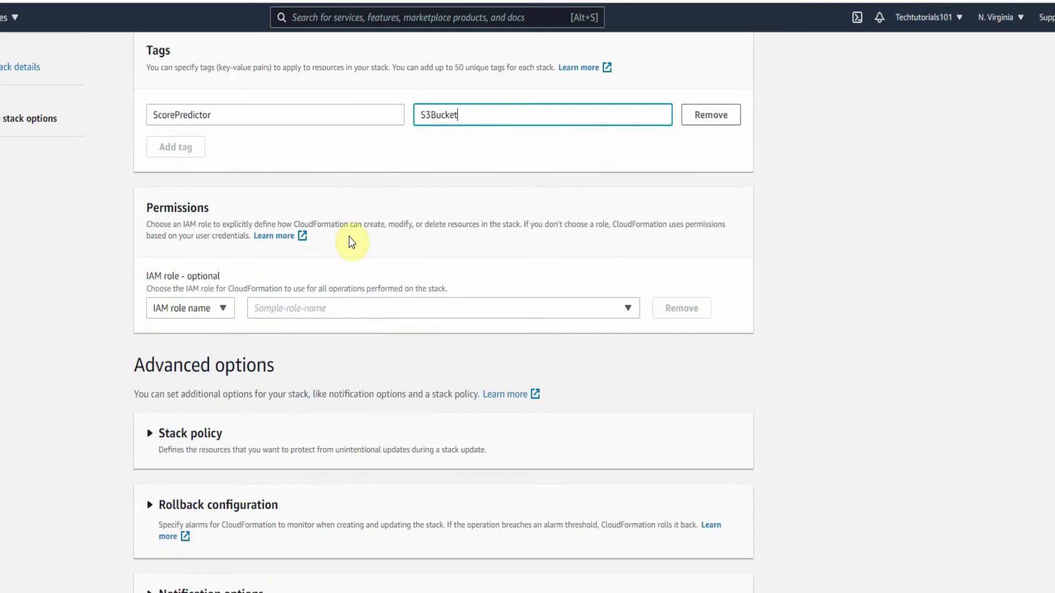
scroll(349, 238, "down", 1)
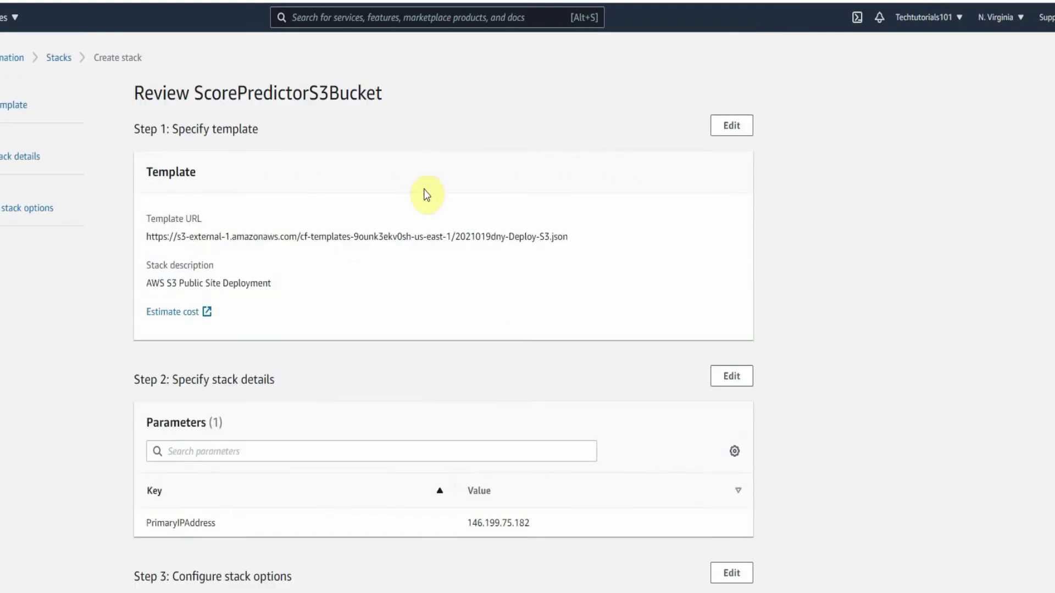
Step: Review the stack's configured settings, checking the tag, permissions, stack policy, rollback configuration and stack creation options
scroll(443, 225, "down", 15)
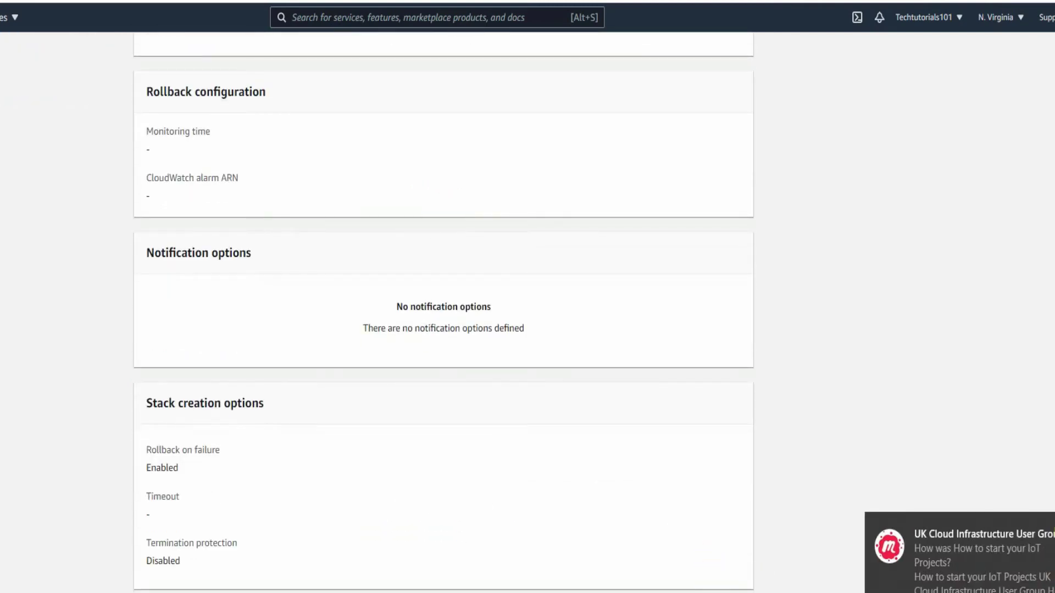
scroll(708, 439, "up", 7)
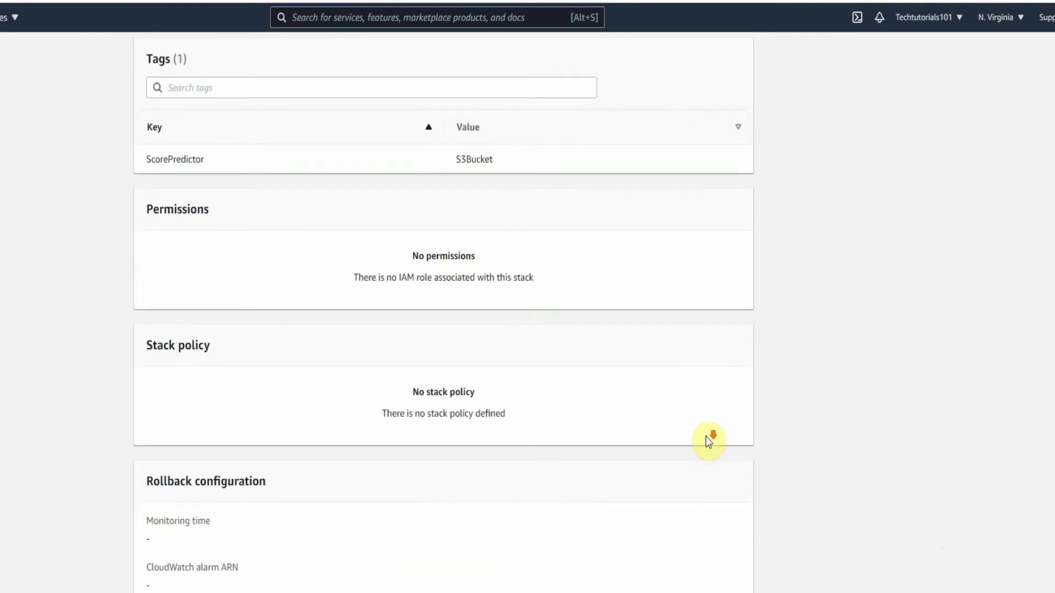
scroll(708, 440, "down", 7)
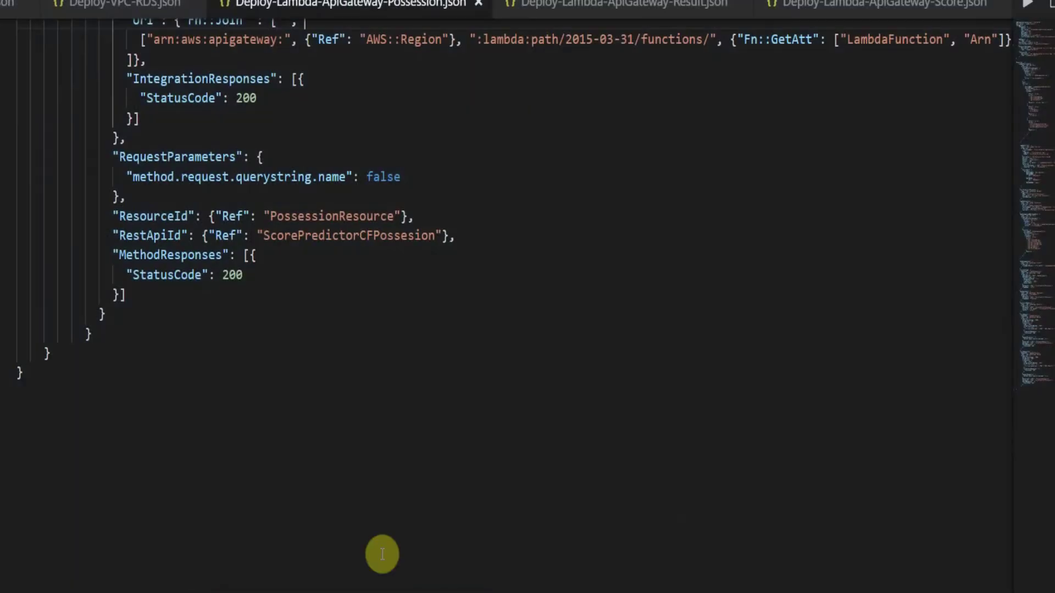
Step: Examine the network ACL rules and public subnets in Deploy-VPC-RDS.json, and return to the Lambda API Gateway templates
left_click(102, 15)
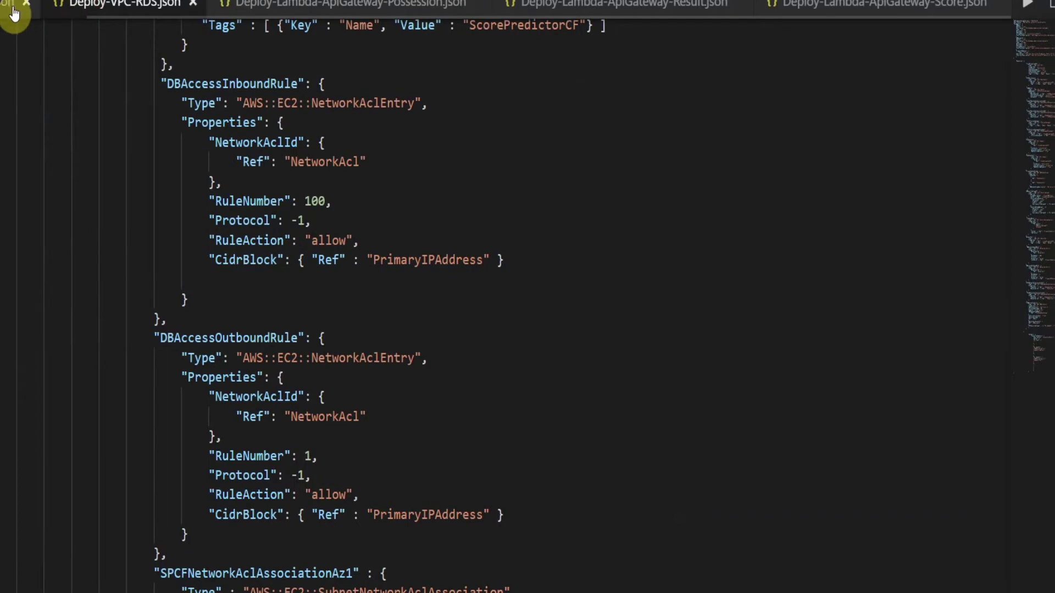
scroll(346, 226, "up", 20)
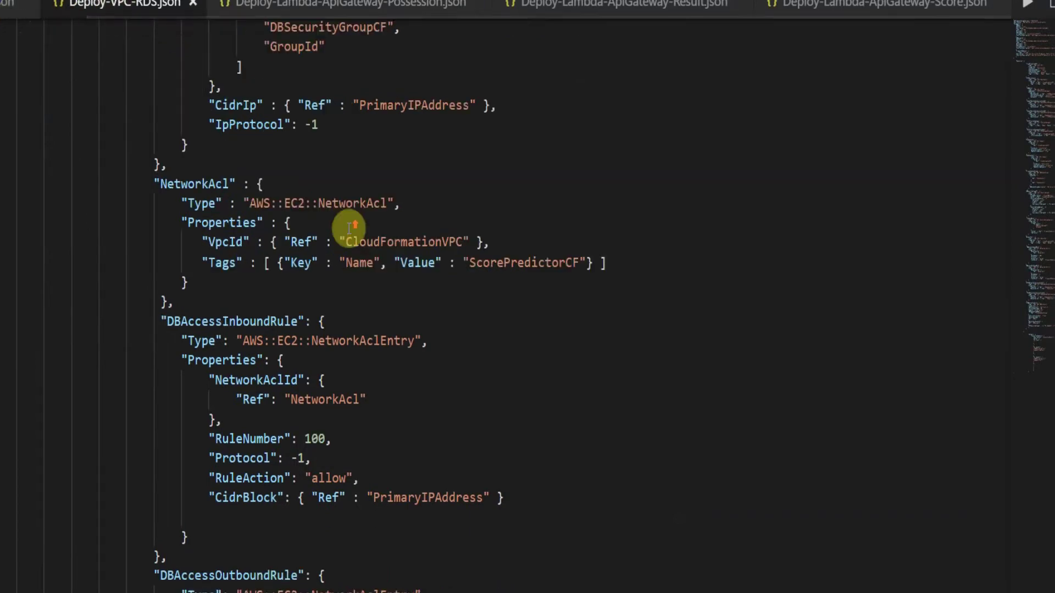
scroll(349, 228, "up", 3)
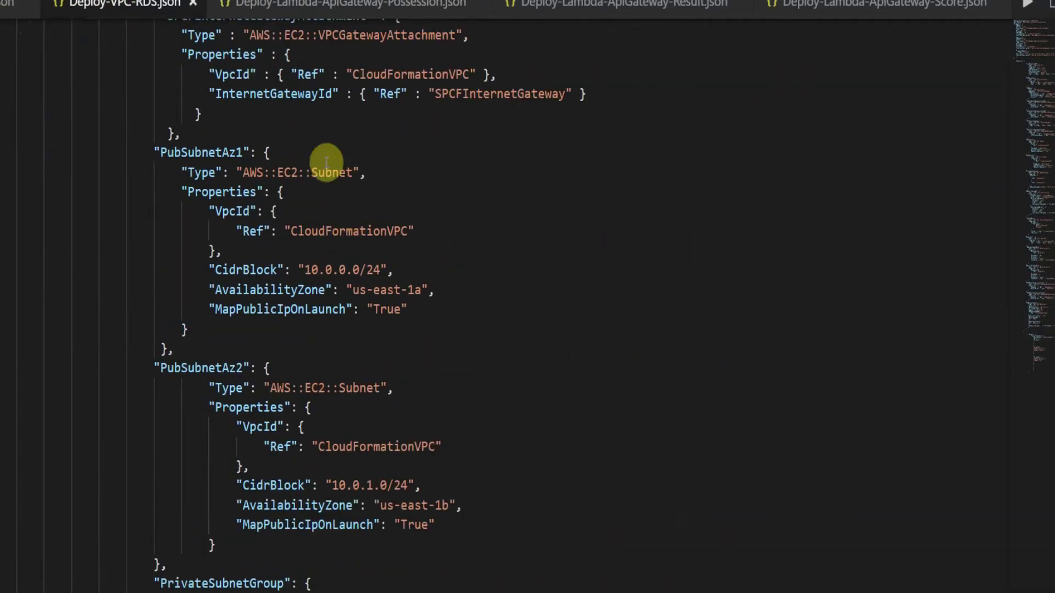
left_click(460, 16)
left_click(624, 9)
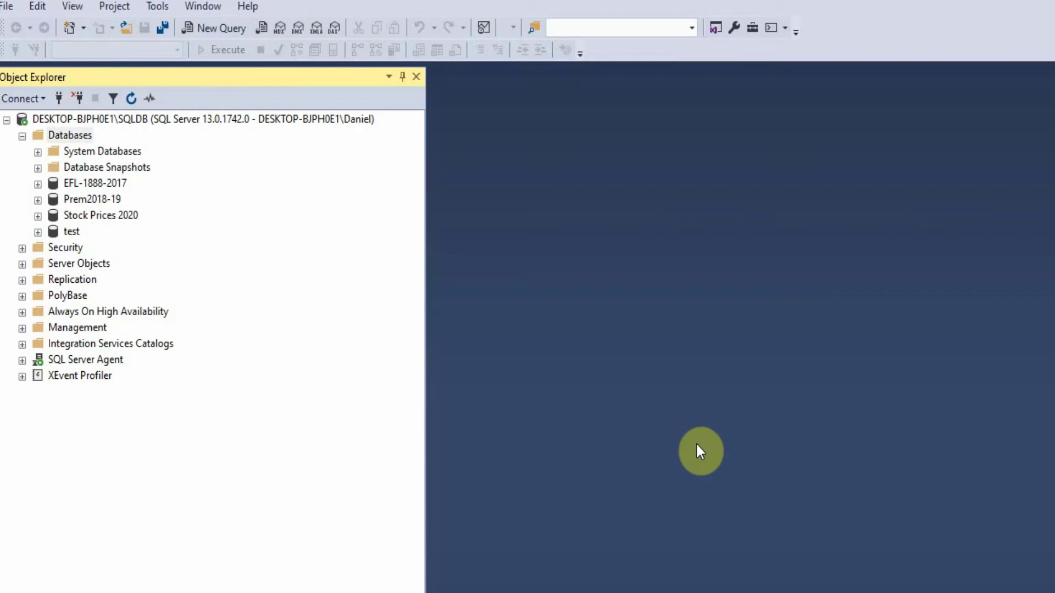
Step: Create a new database named test1 on the SQLDB server instance, keeping the default owner
right_click(69, 135)
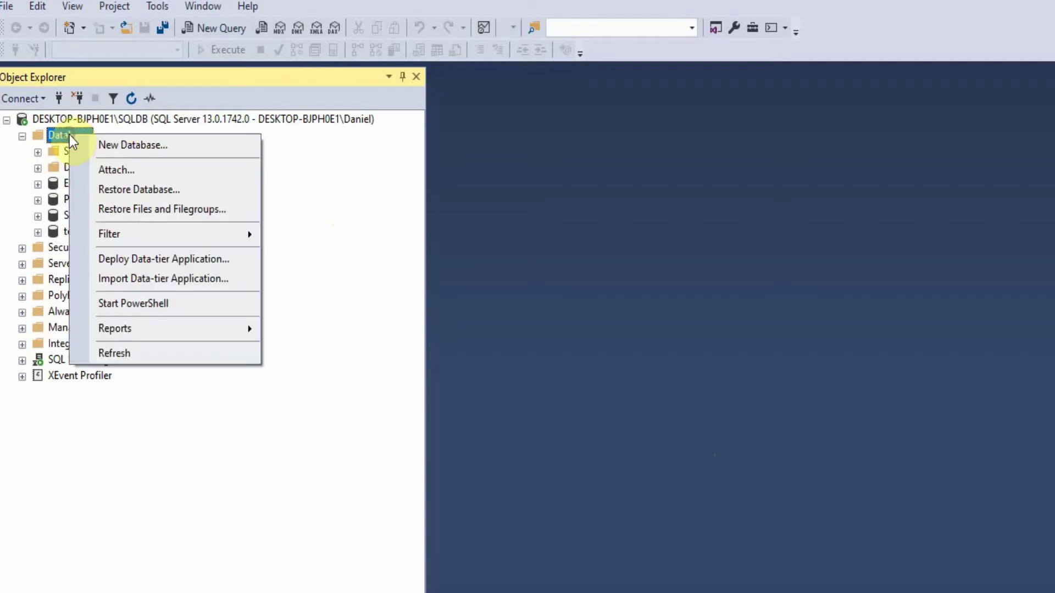
left_click(150, 146)
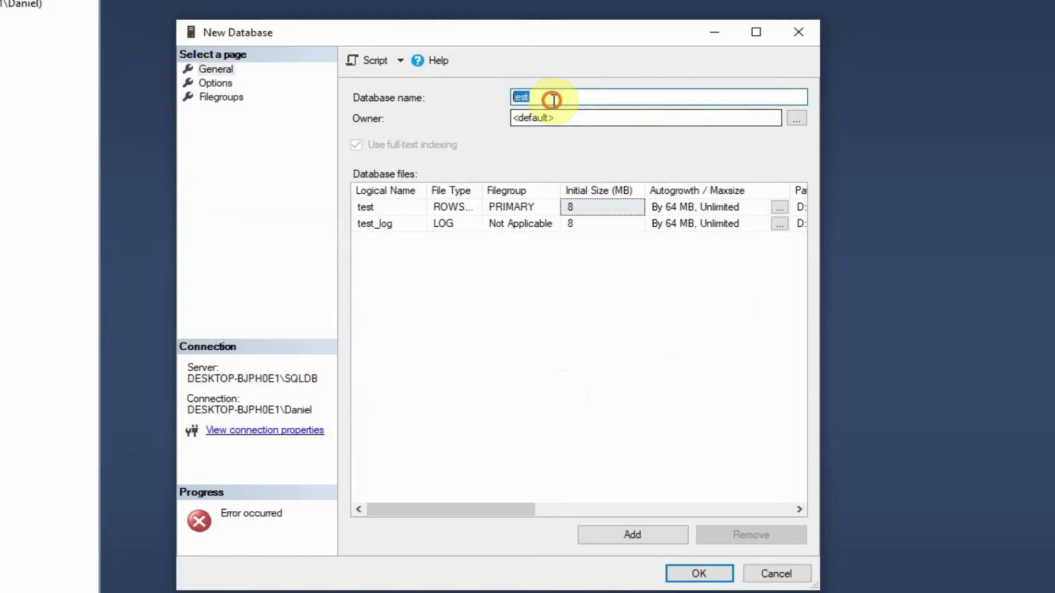
type("1")
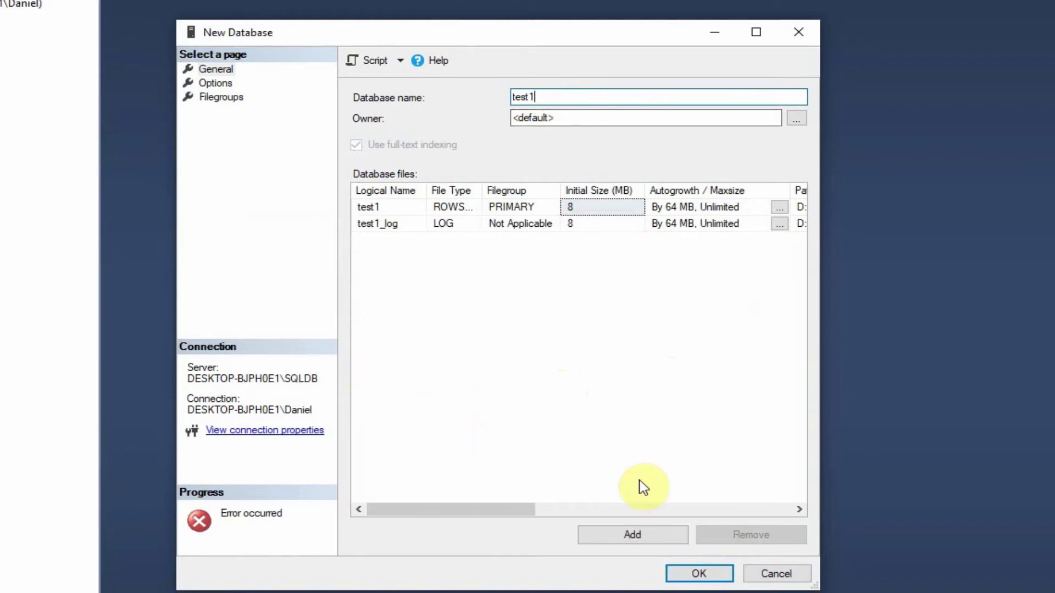
left_click(702, 574)
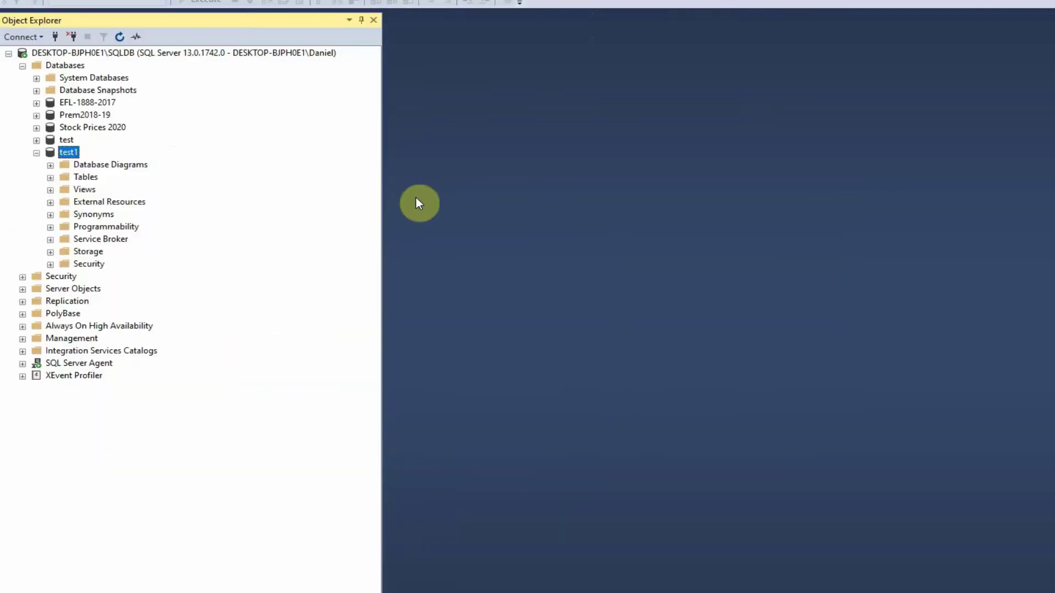
Step: Start a data import into the test1 database and set Flat File Source as the data source
right_click(71, 155)
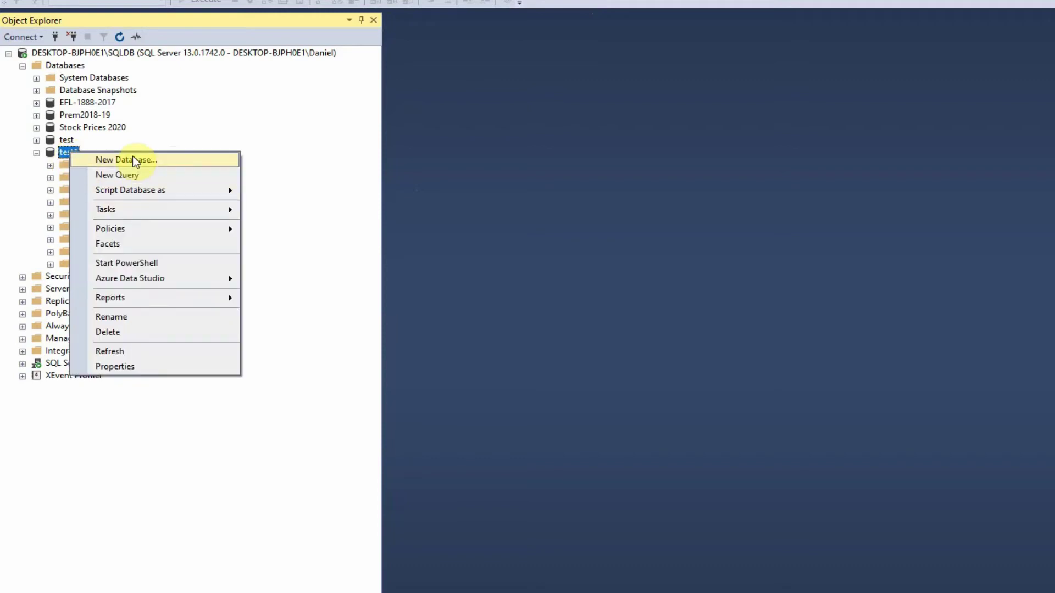
mouse_move(138, 212)
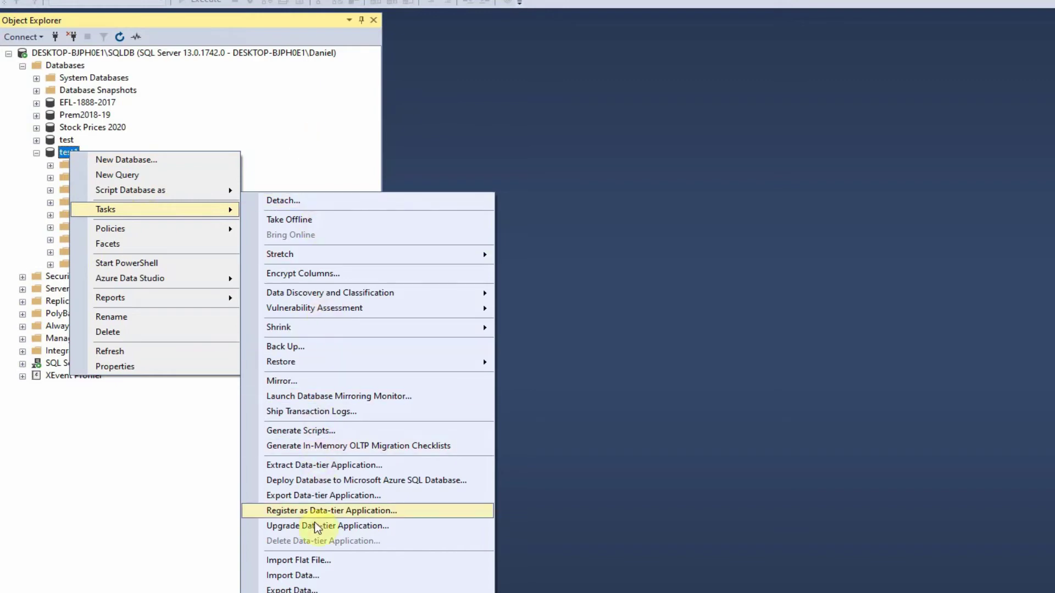
left_click(321, 576)
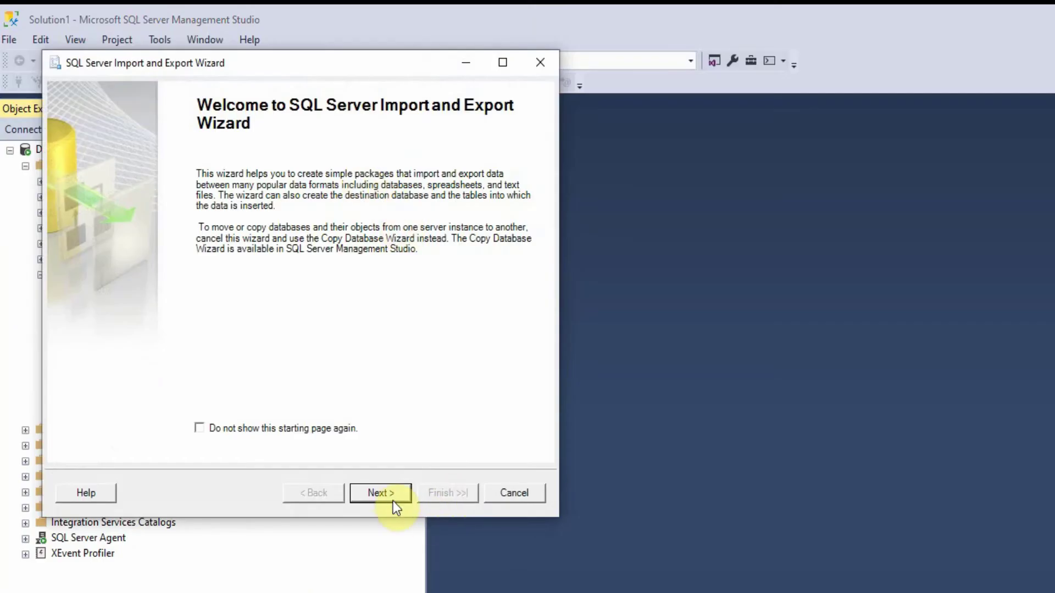
left_click(392, 501)
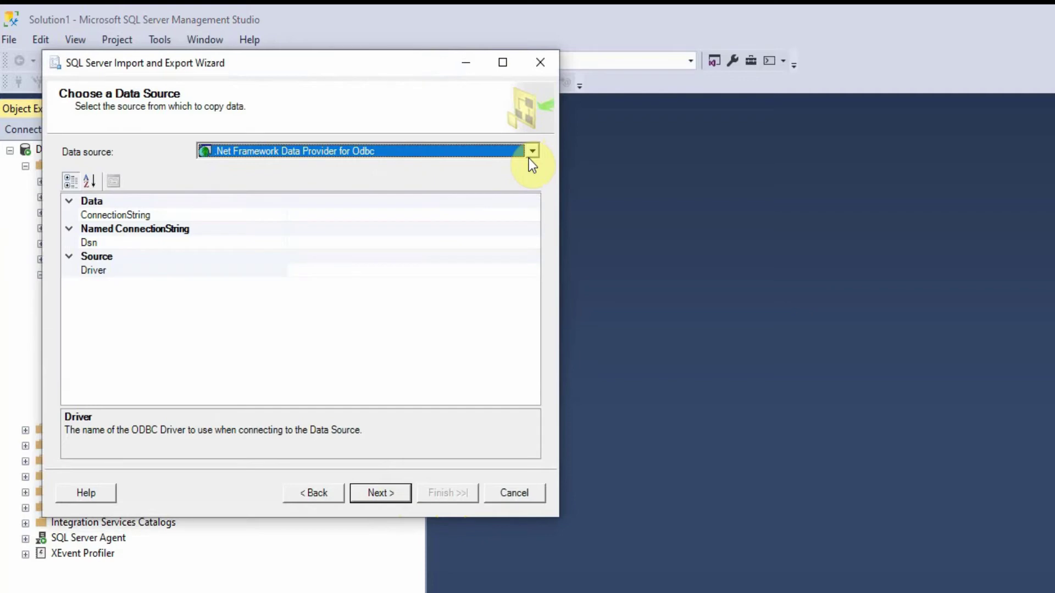
left_click(529, 152)
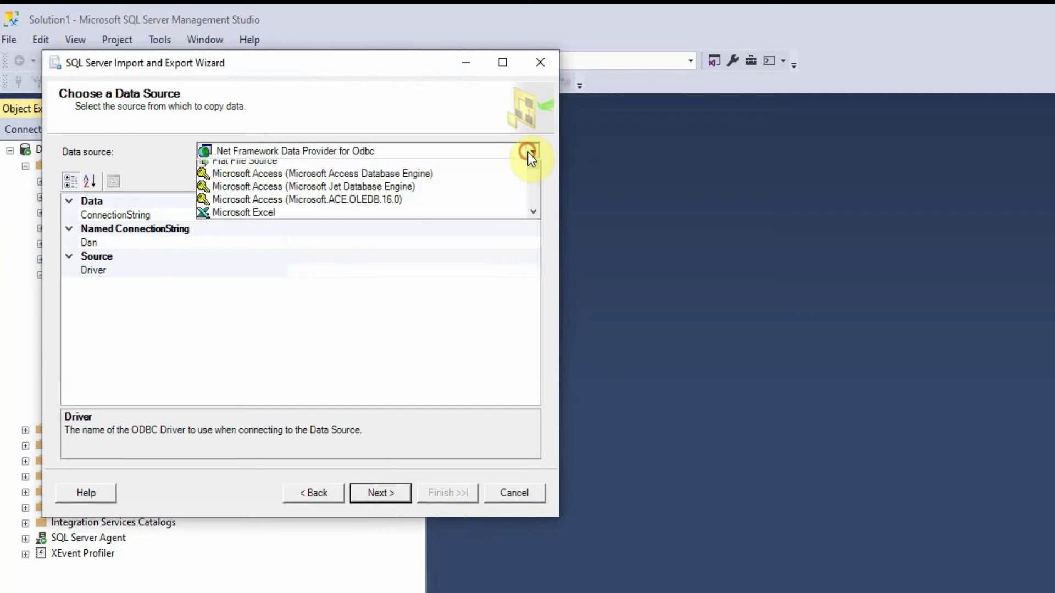
scroll(319, 237, "down", 2)
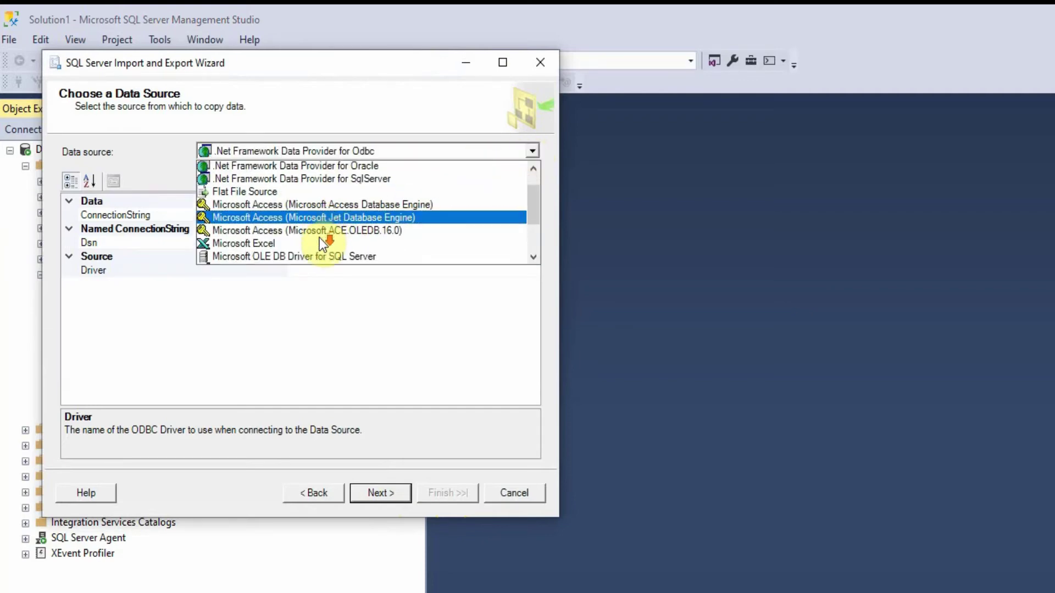
scroll(337, 229, "up", 1)
scroll(338, 229, "up", 2)
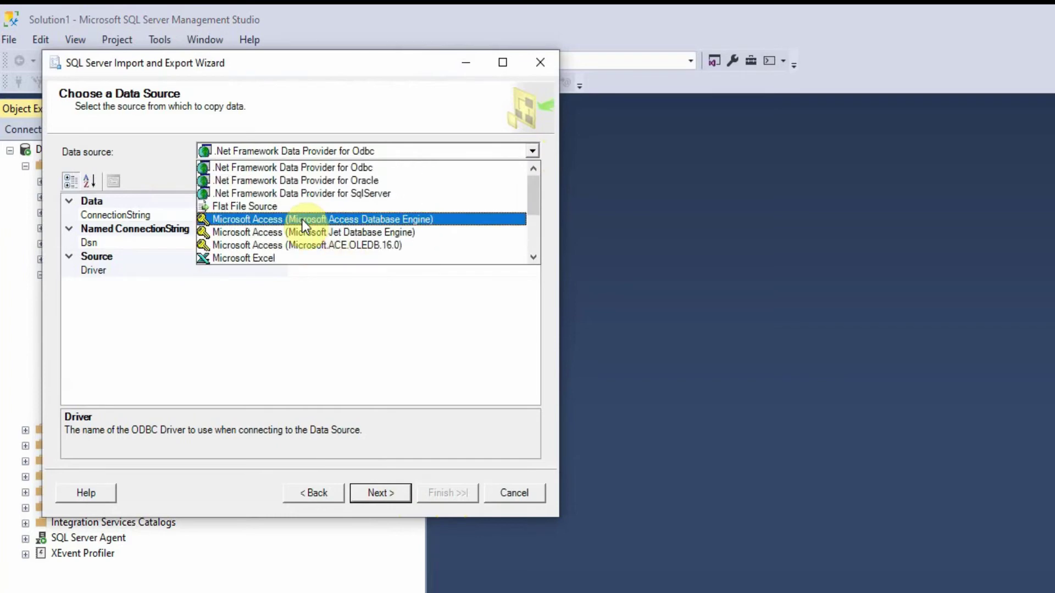
left_click(282, 207)
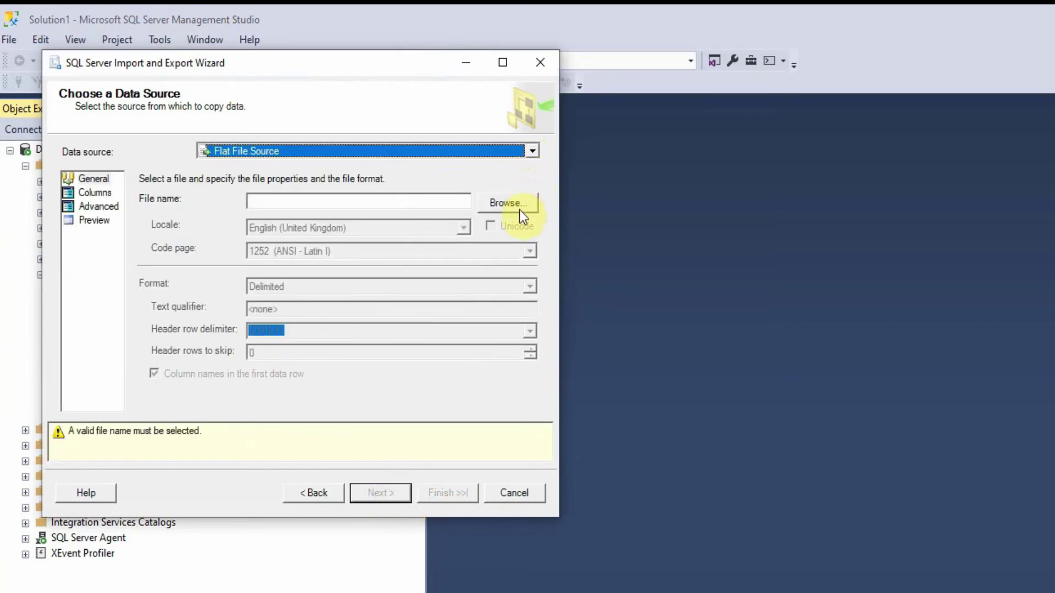
Step: Choose the CSV file england-premier-league-matches-2018-to-2019-stats from the Datasets folder as the source and accept its comma-delimited columns
left_click(513, 210)
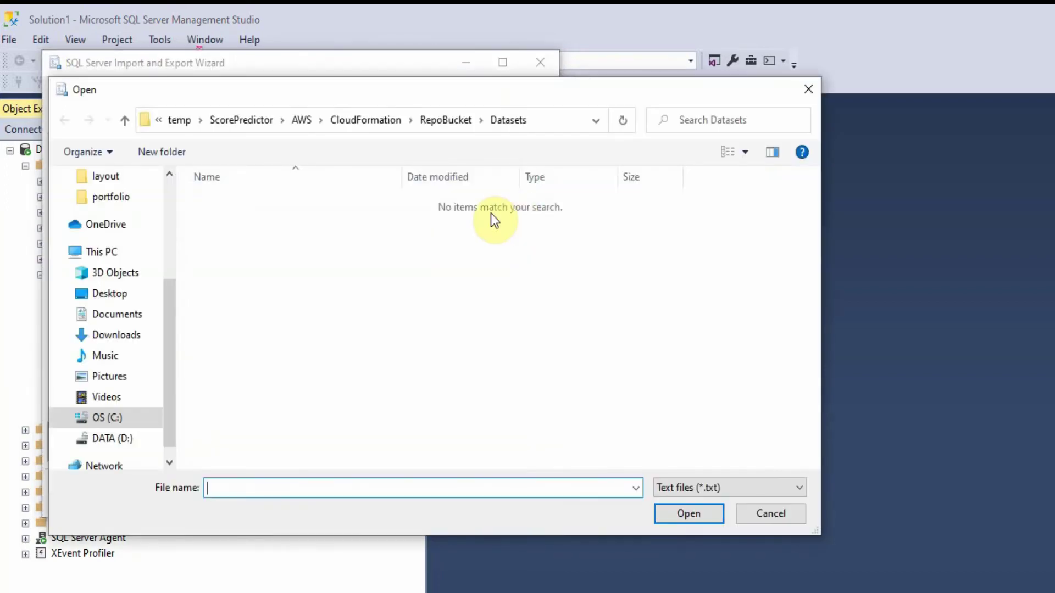
left_click(697, 493)
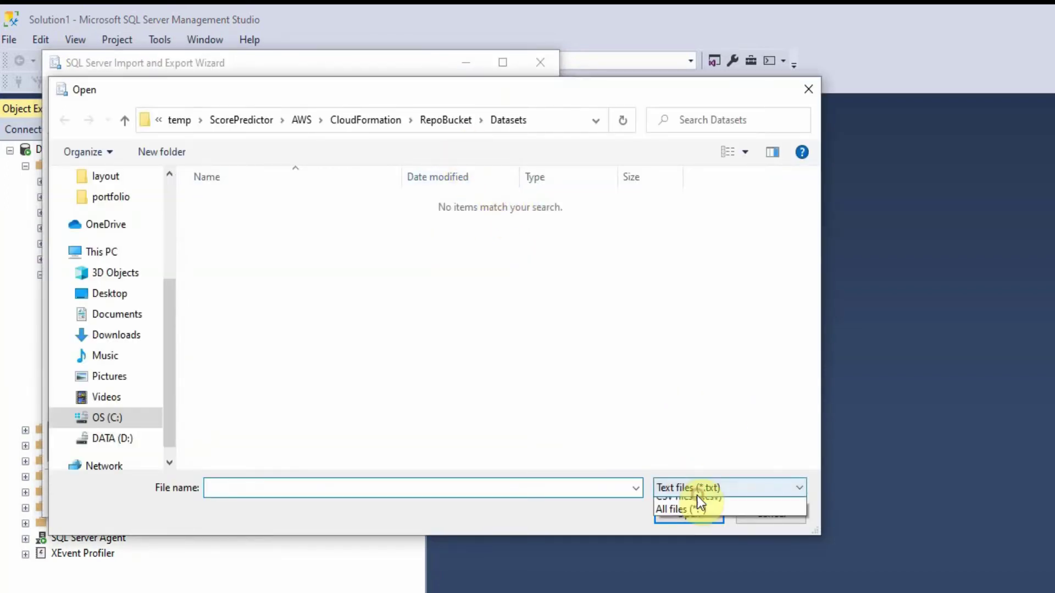
left_click(704, 516)
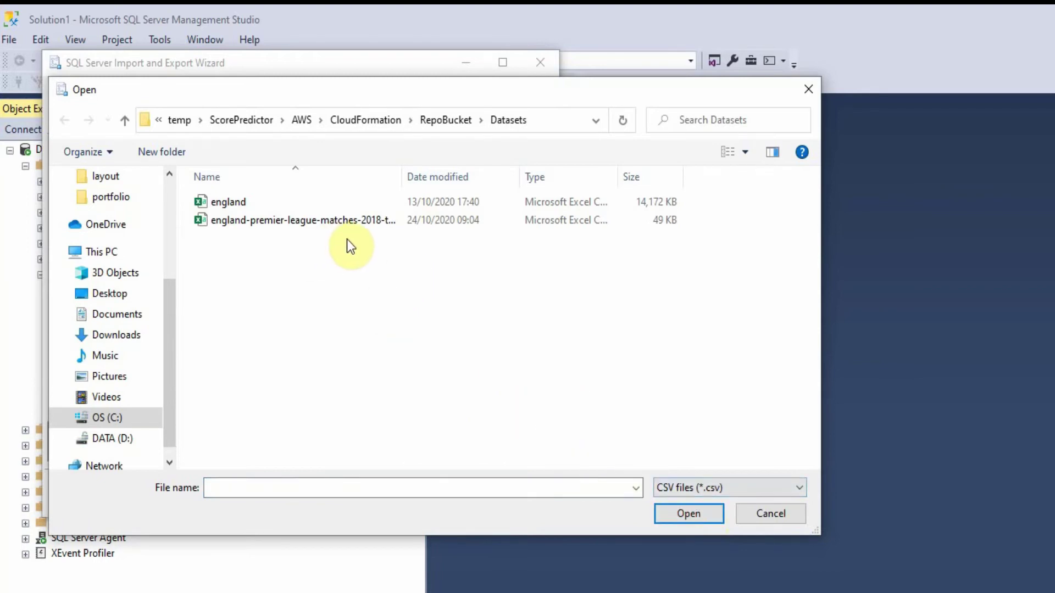
left_click(308, 223)
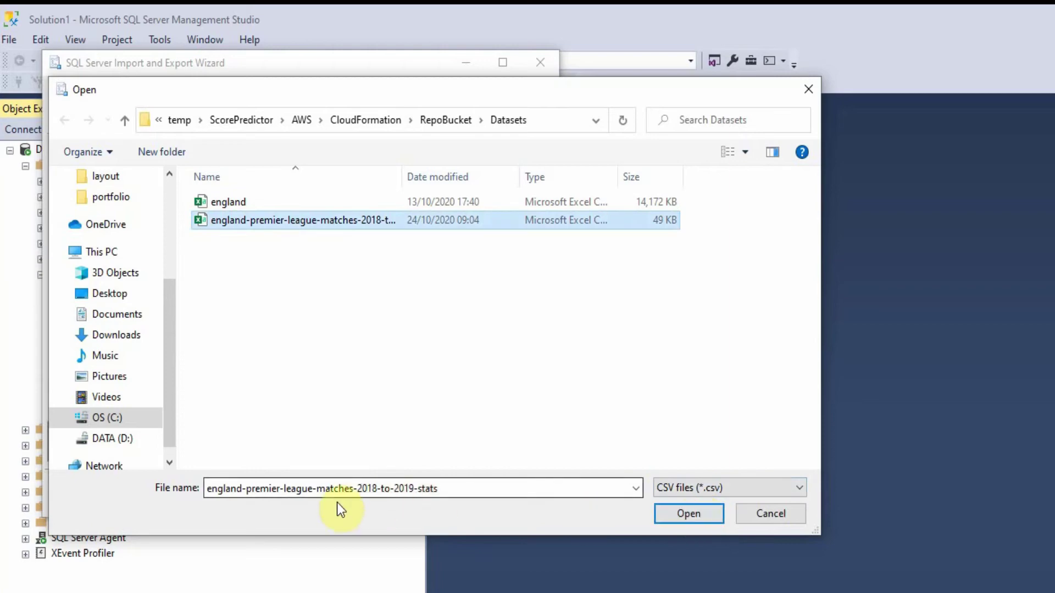
double_click(365, 497)
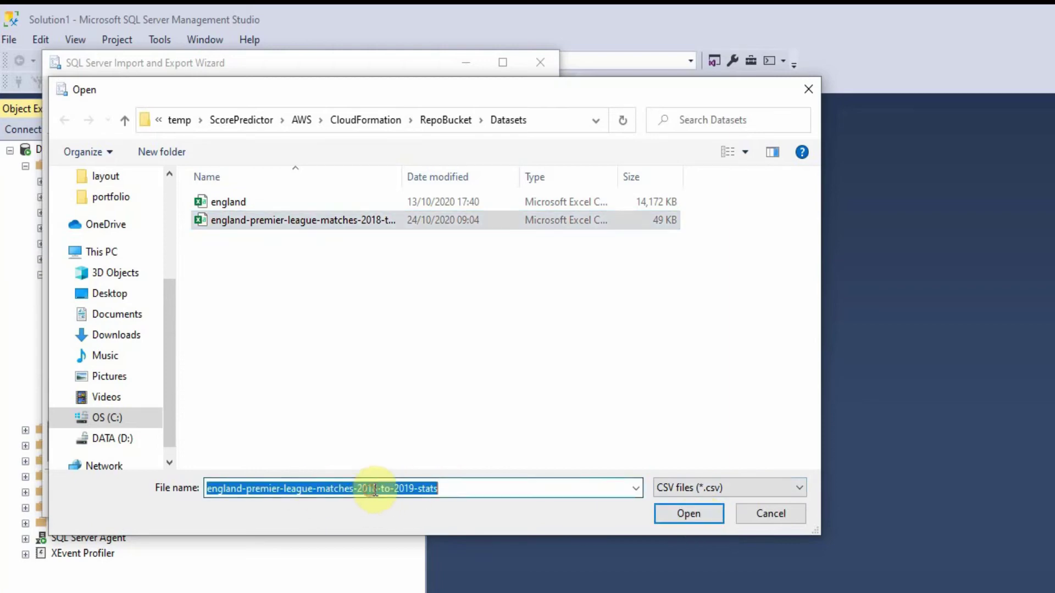
left_click(694, 512)
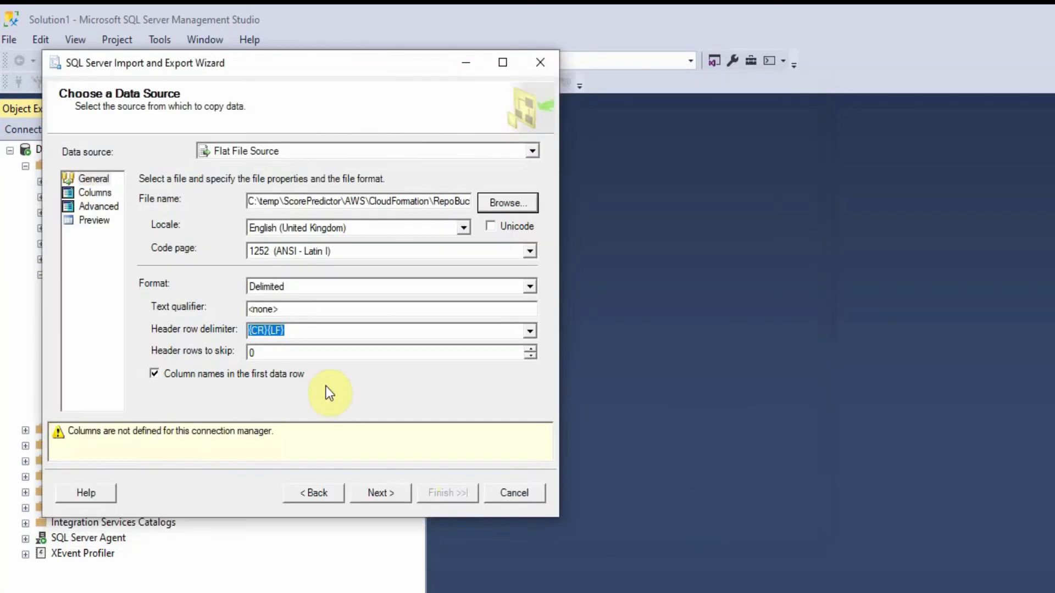
left_click(400, 496)
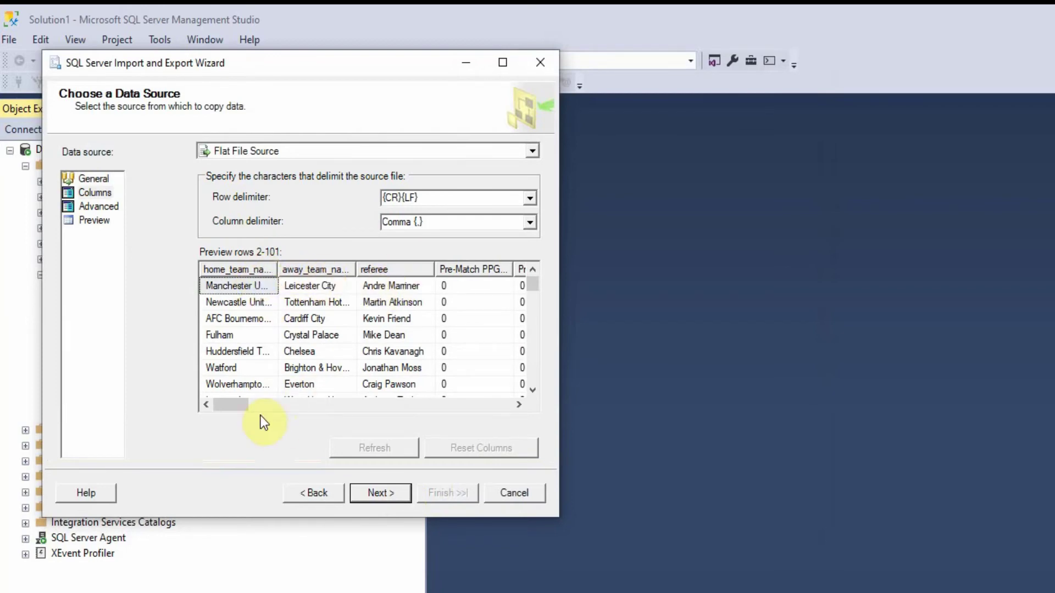
left_click_drag(236, 406, 206, 410)
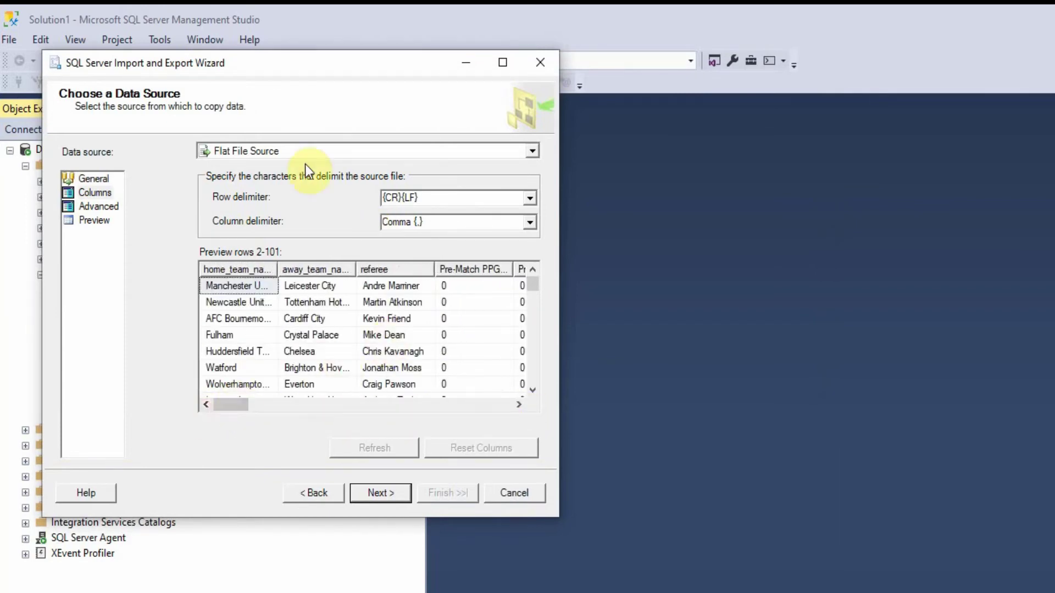
left_click(383, 497)
Step: Set the import destination to SQL Server Native Client 11.0, keeping the SQLDB server, Windows Authentication and the test1 database
left_click(484, 151)
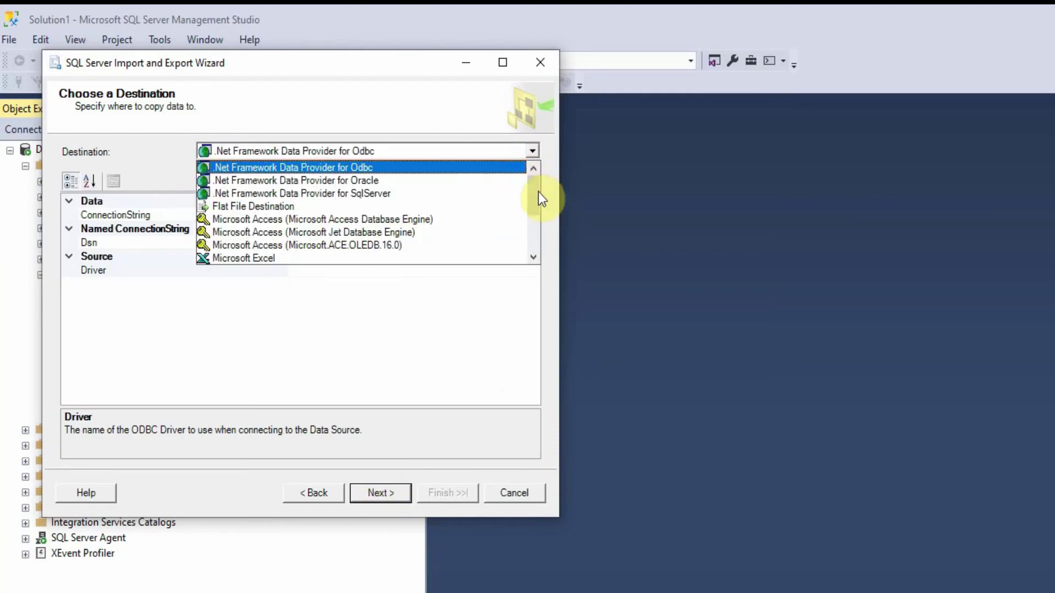
left_click_drag(539, 192, 534, 237)
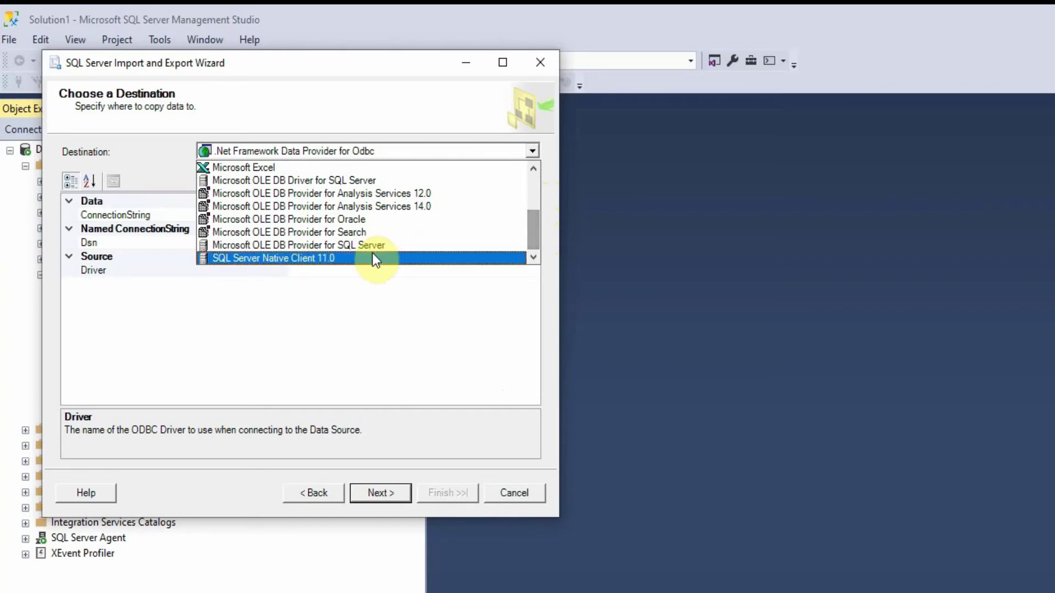
left_click(301, 259)
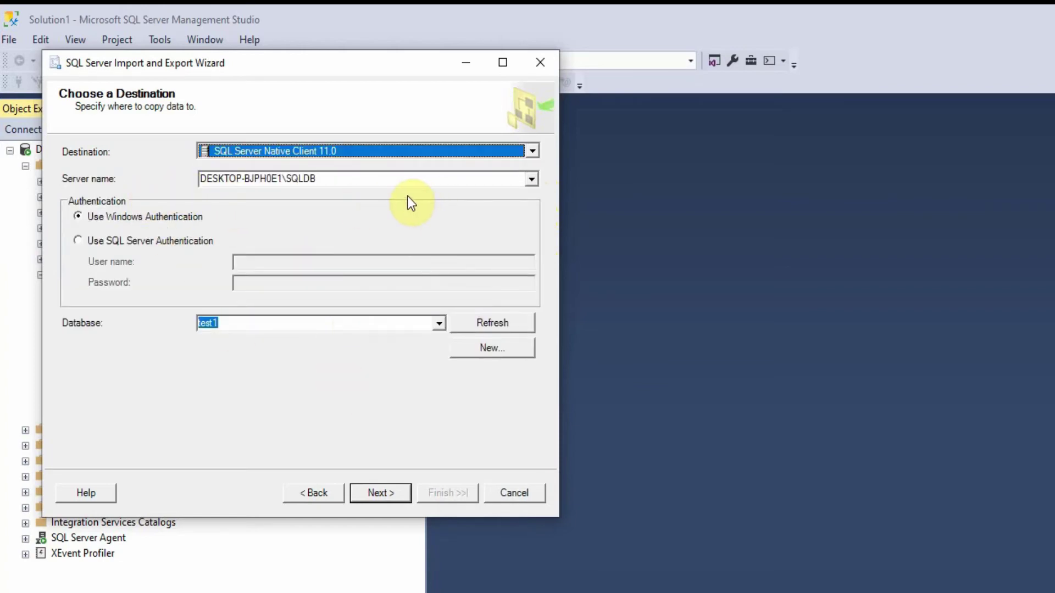
key("Tab")
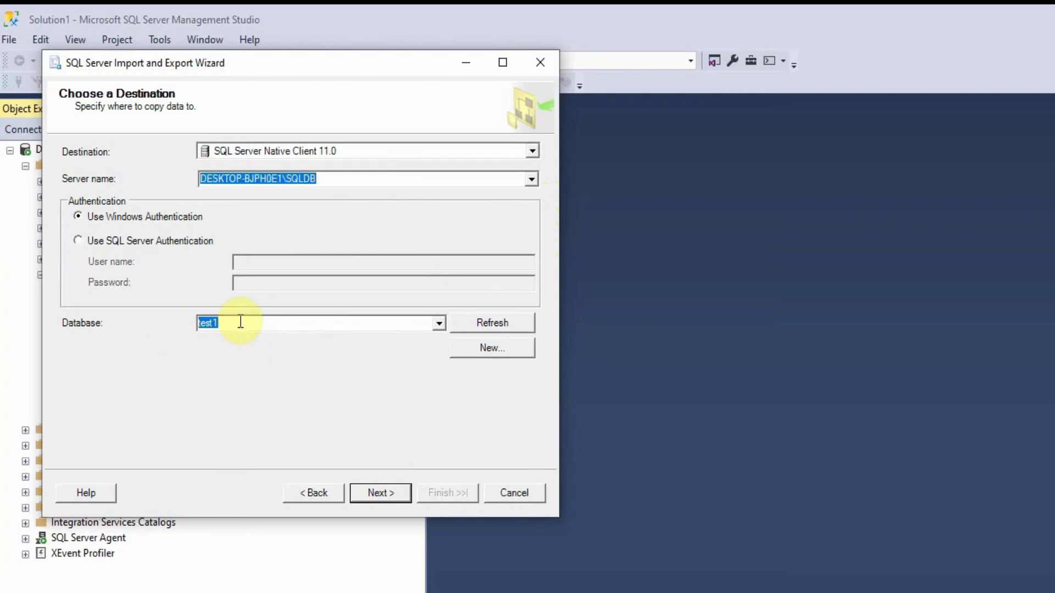
left_click(383, 493)
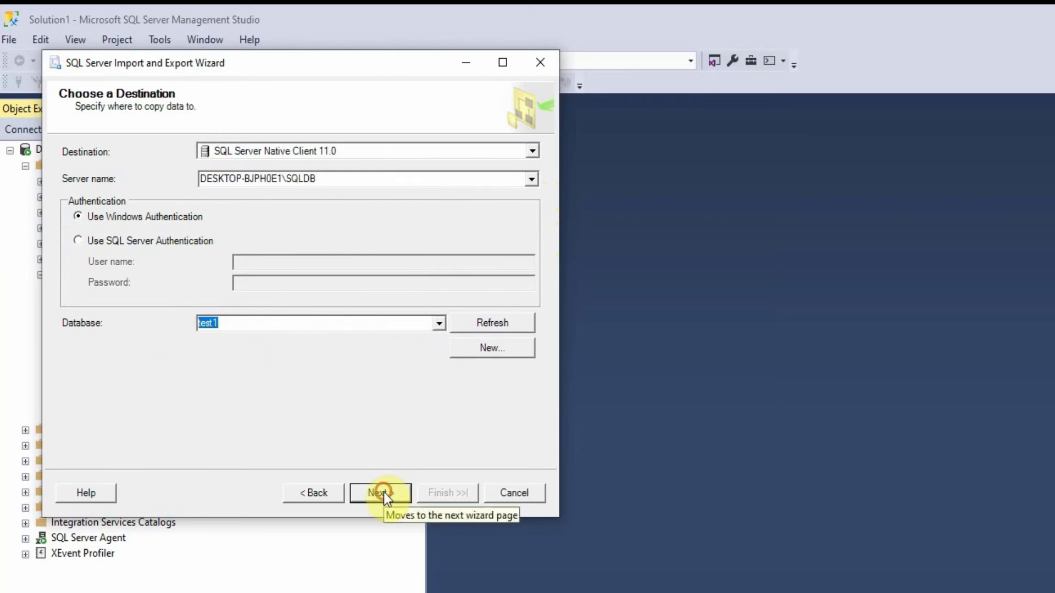
Step: Accept the proposed source and destination table, run the import immediately without saving an SSIS package, and close the wizard
left_click(383, 491)
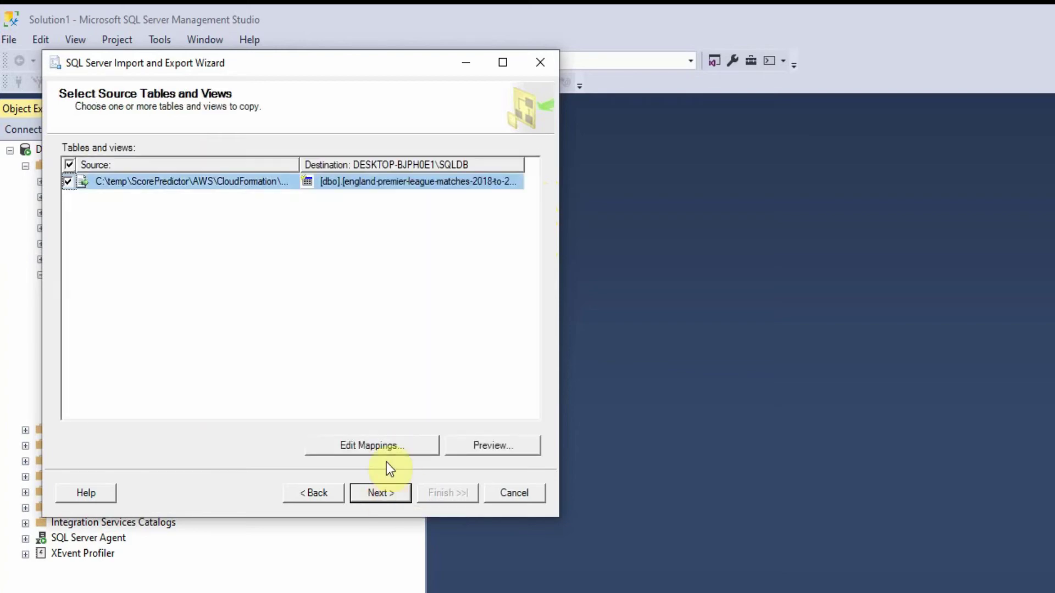
left_click(380, 493)
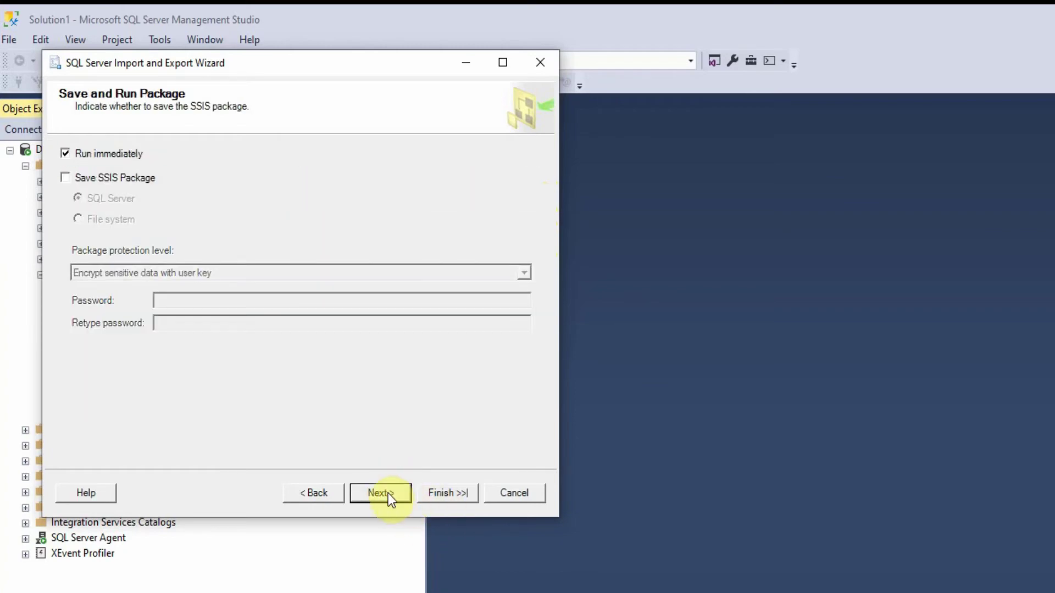
left_click(386, 493)
left_click(441, 495)
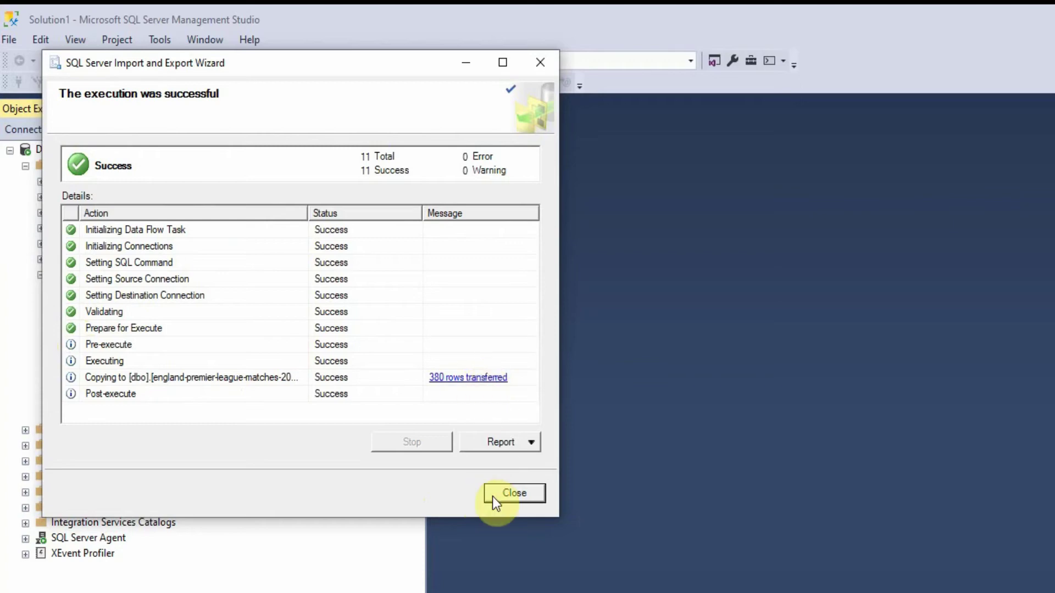
left_click(520, 497)
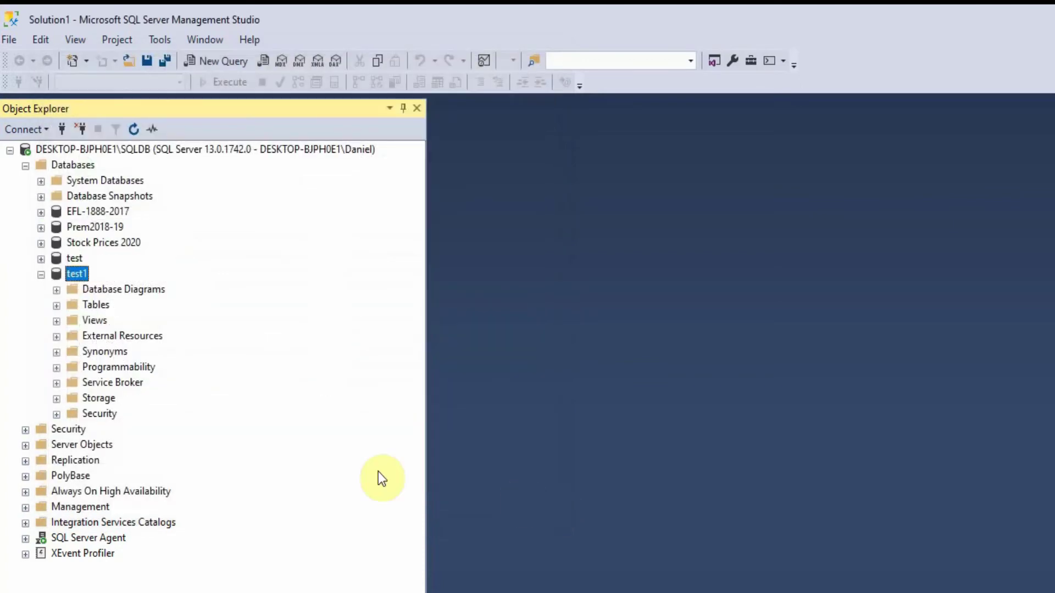
Step: Query the top 1000 rows of the imported england-premier-league-matches-2018-to-2019-stats table in test1
left_click(57, 305)
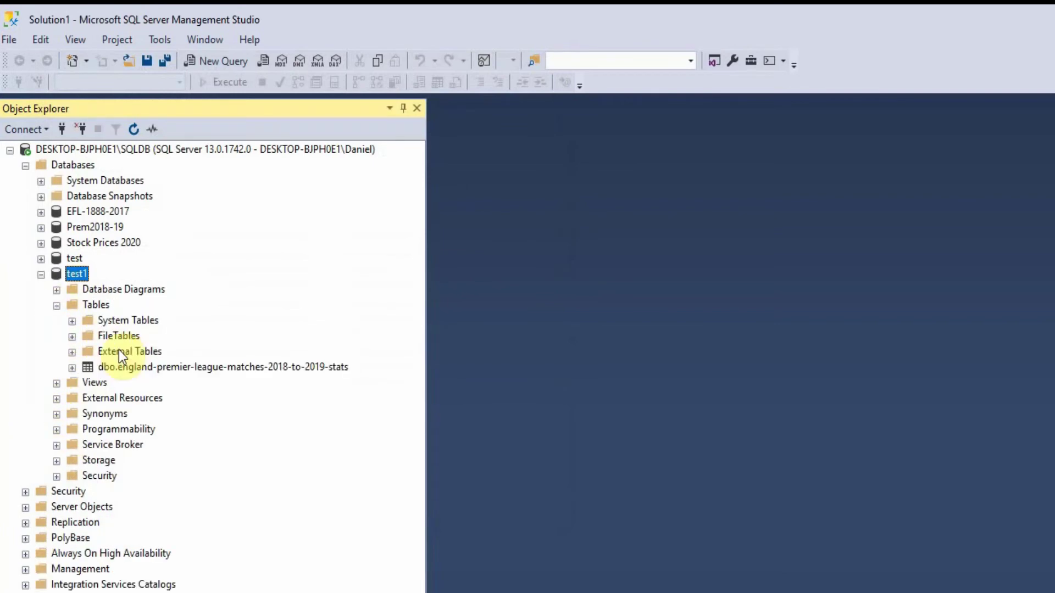
left_click(164, 369)
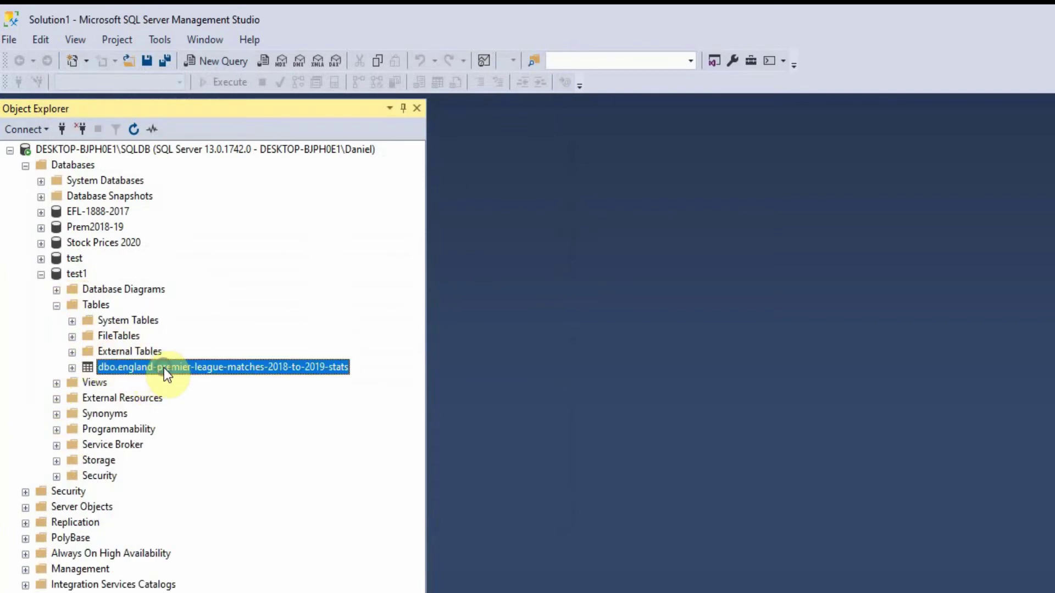
right_click(164, 368)
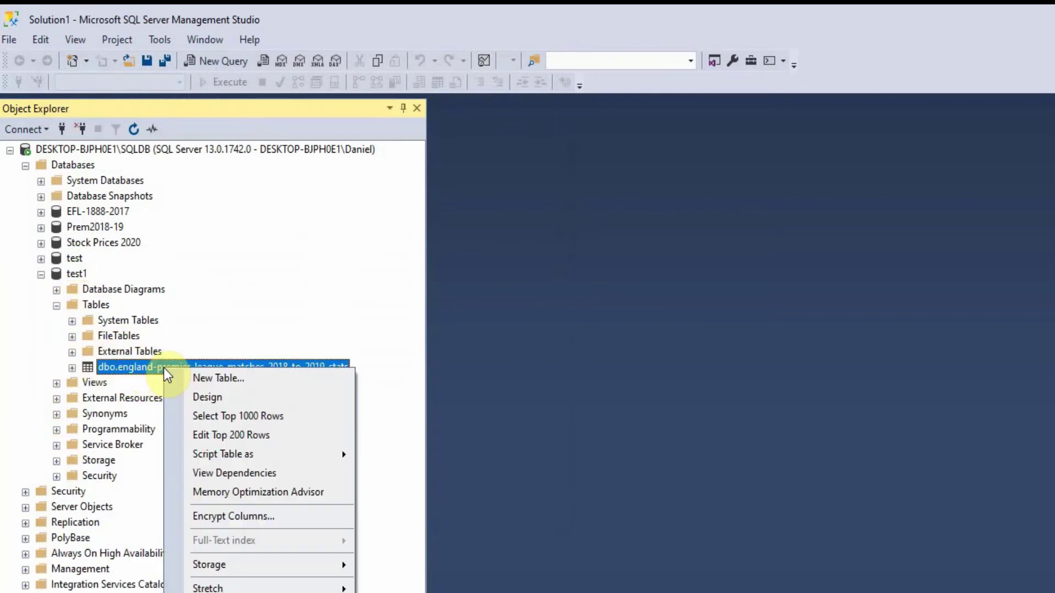
left_click(258, 418)
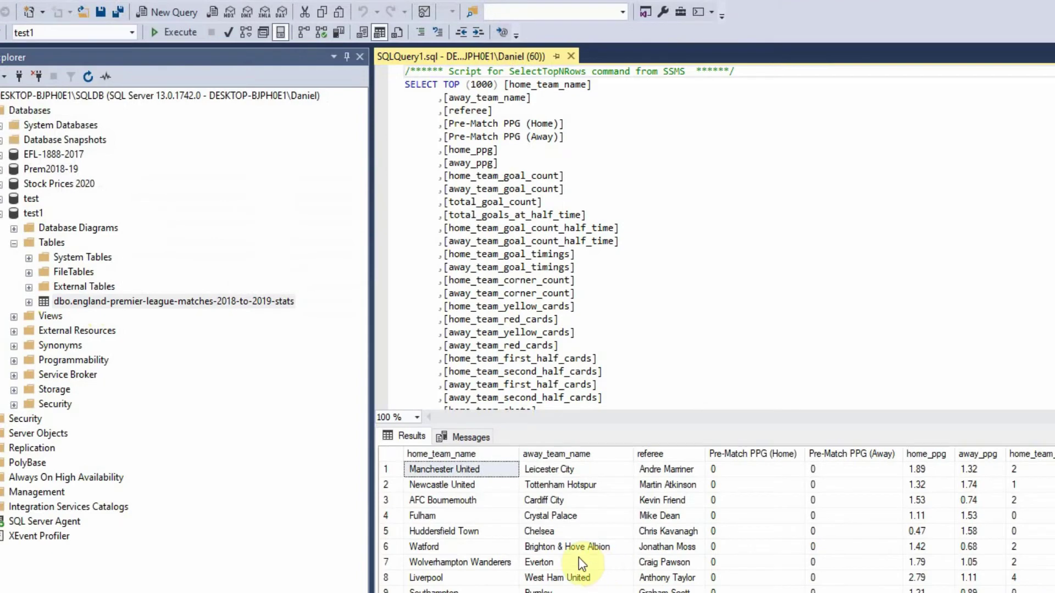
Step: Look through the query results to check the imported 2018-to-2019 Premier League match rows
left_click(652, 592)
scroll(657, 592, "down", 8)
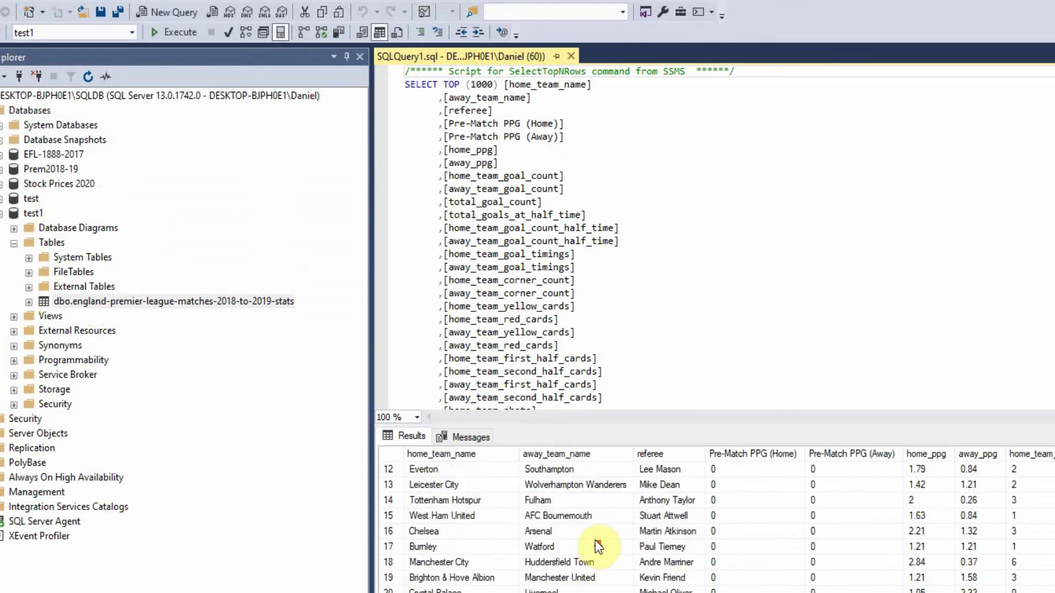
scroll(604, 543, "down", 20)
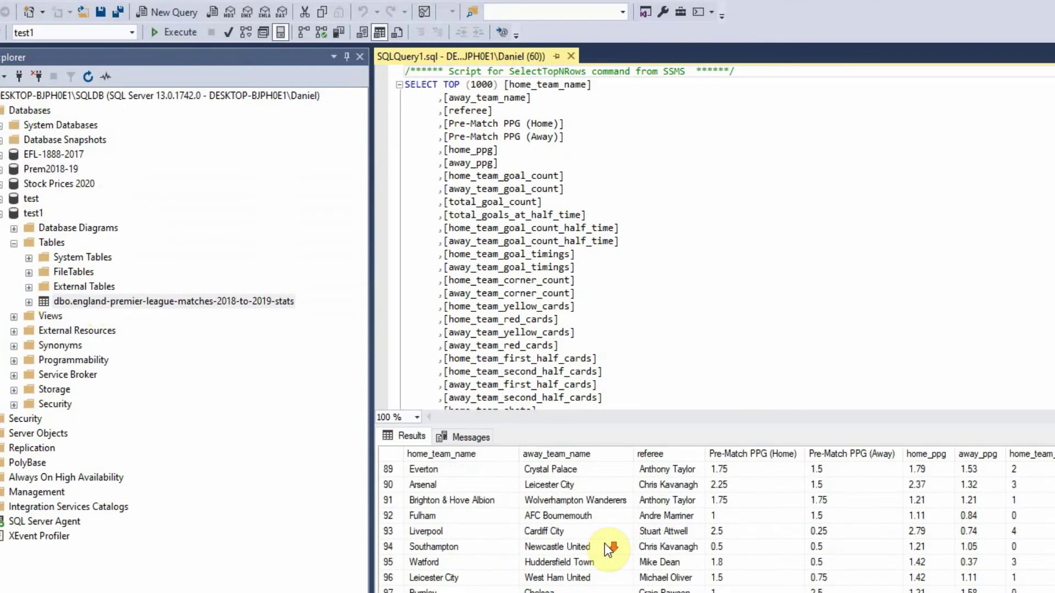
scroll(604, 543, "down", 8)
scroll(605, 543, "up", 12)
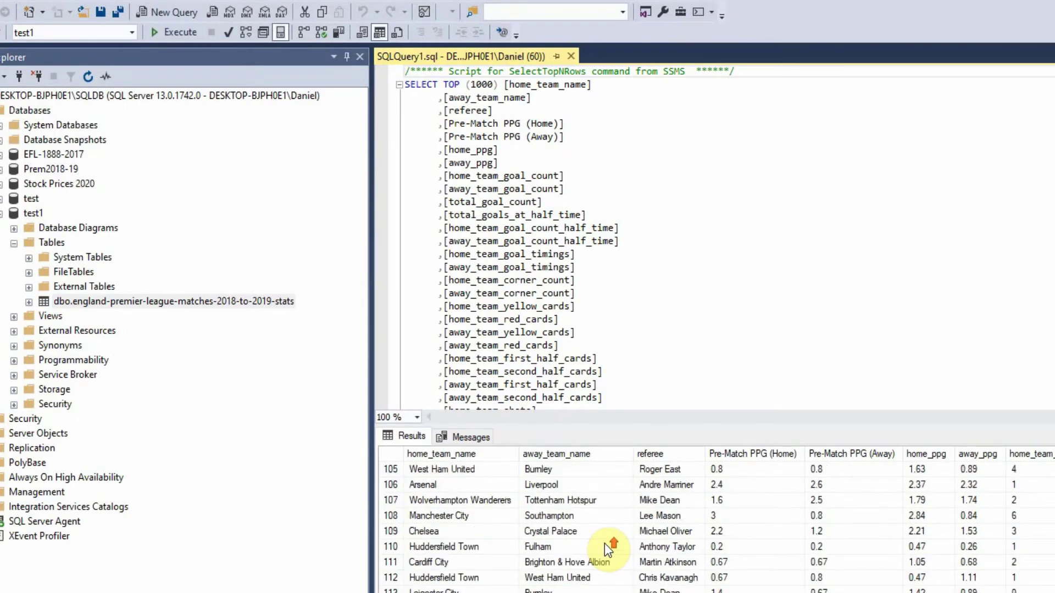
scroll(604, 543, "up", 20)
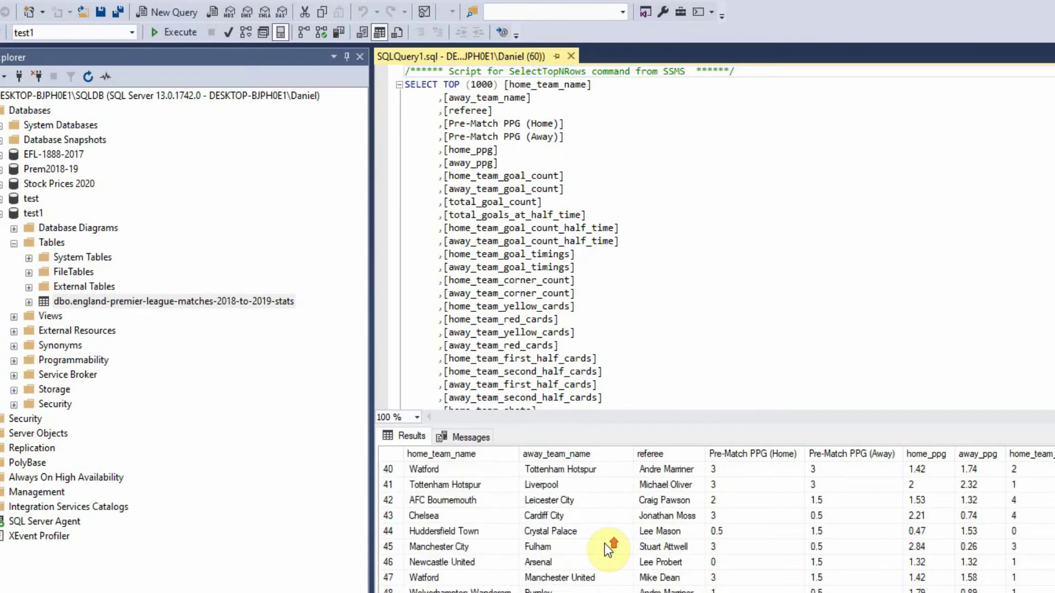
scroll(604, 543, "up", 5)
left_click(604, 543)
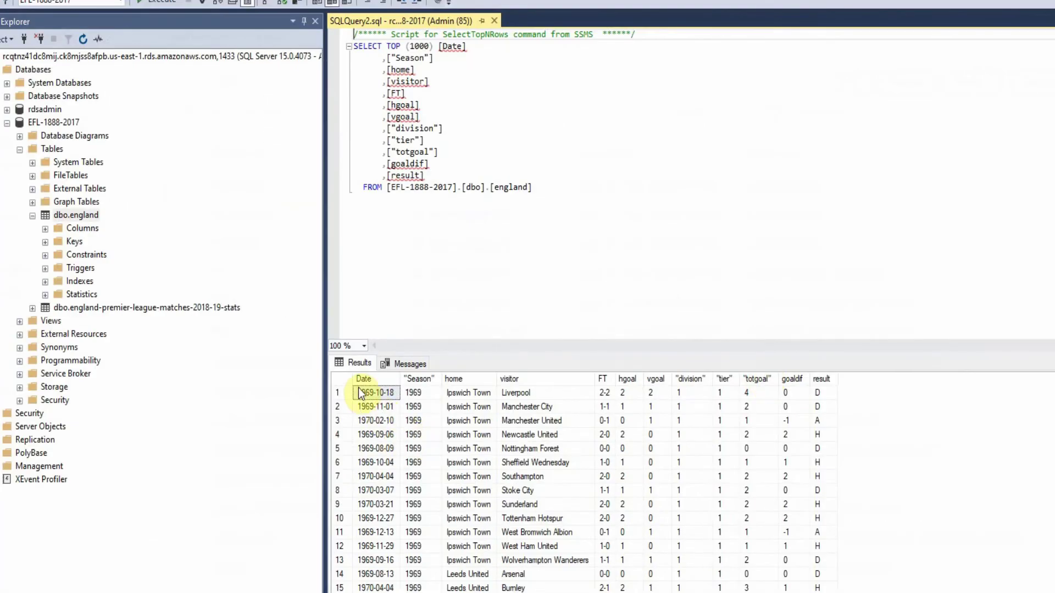
Step: Inspect the england query results and select the dbo.england table in the EFL-1888-2017 database on the Amazon RDS server
left_click(359, 391)
left_click(60, 214)
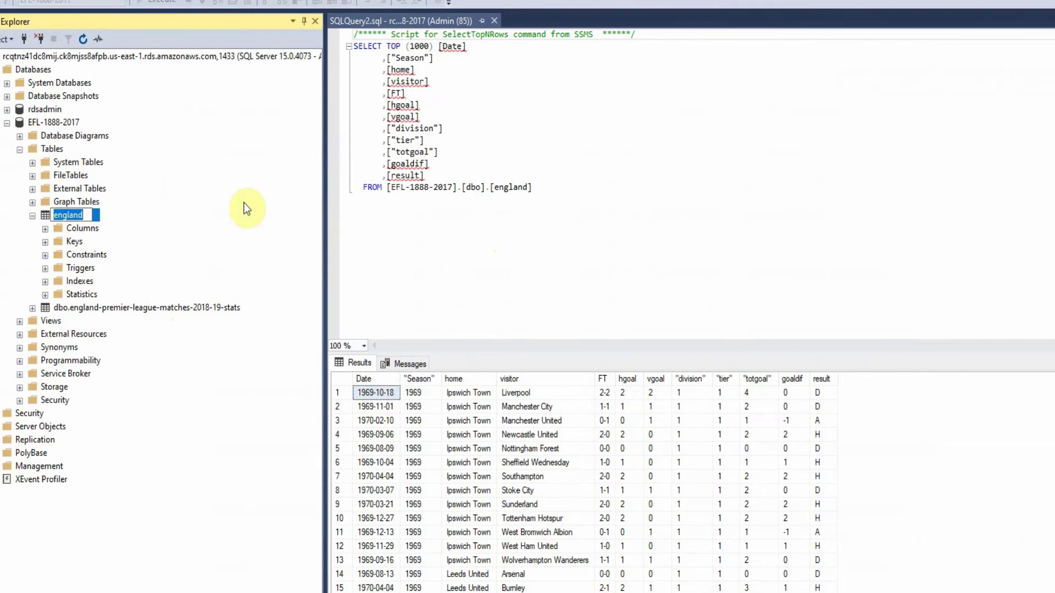
Step: Start a data import for the EFL-1888-2017 database and proceed to choosing the data source
key("Escape")
right_click(60, 126)
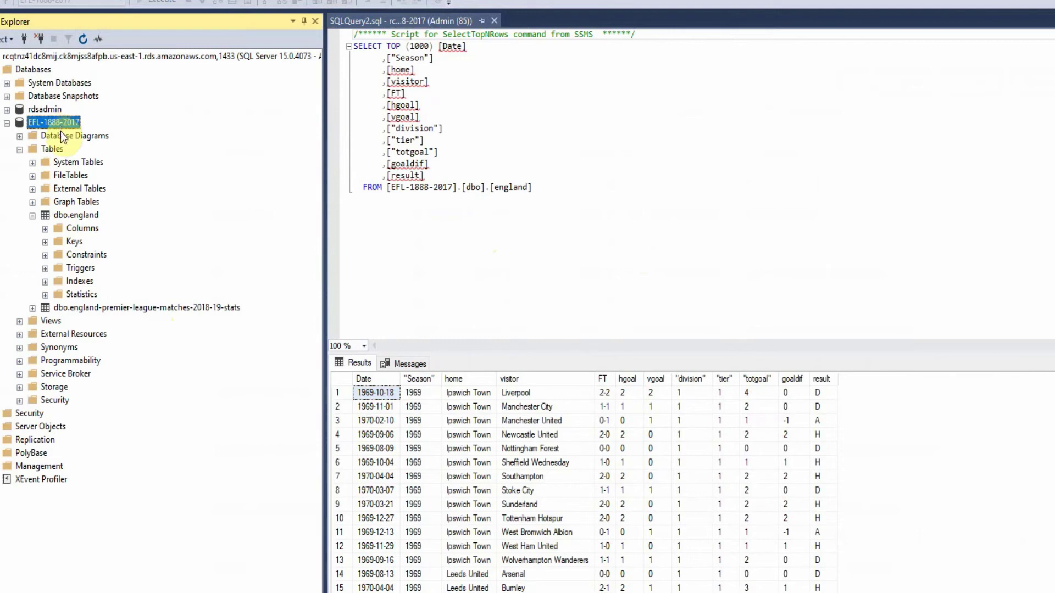
left_click(50, 216)
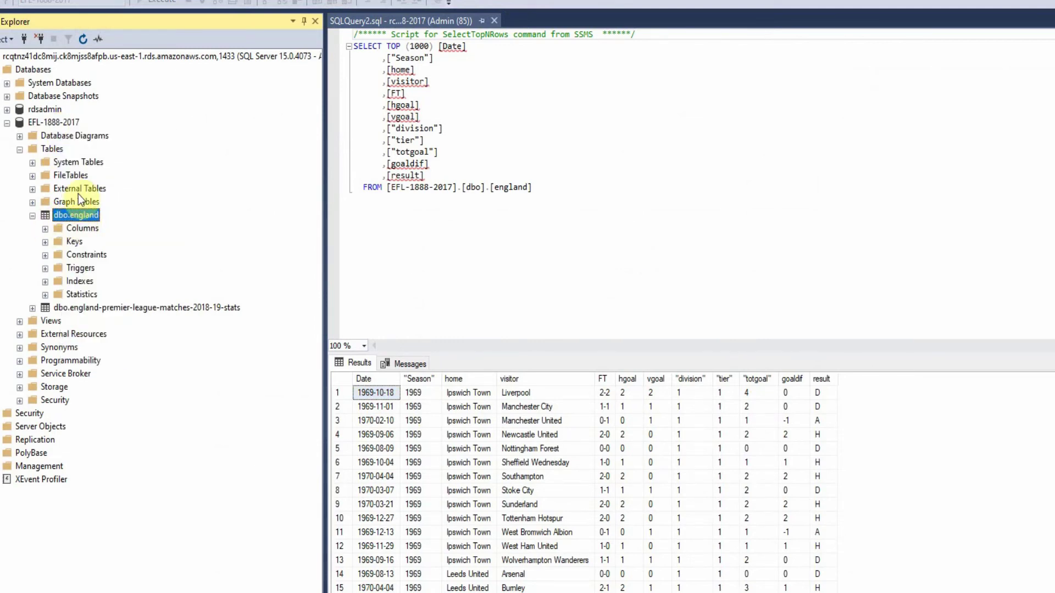
right_click(80, 217)
right_click(48, 122)
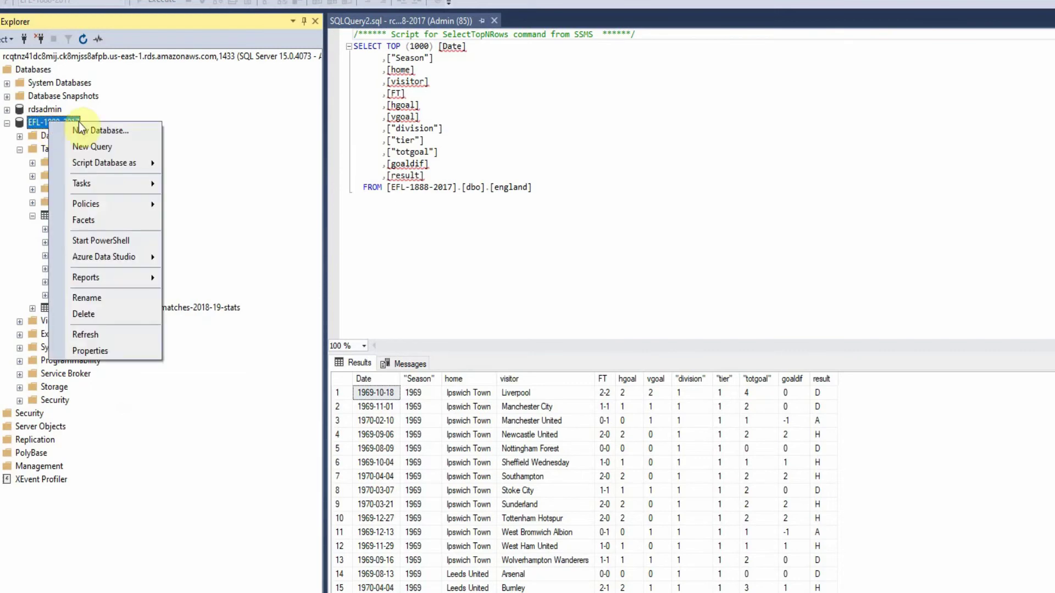
mouse_move(104, 185)
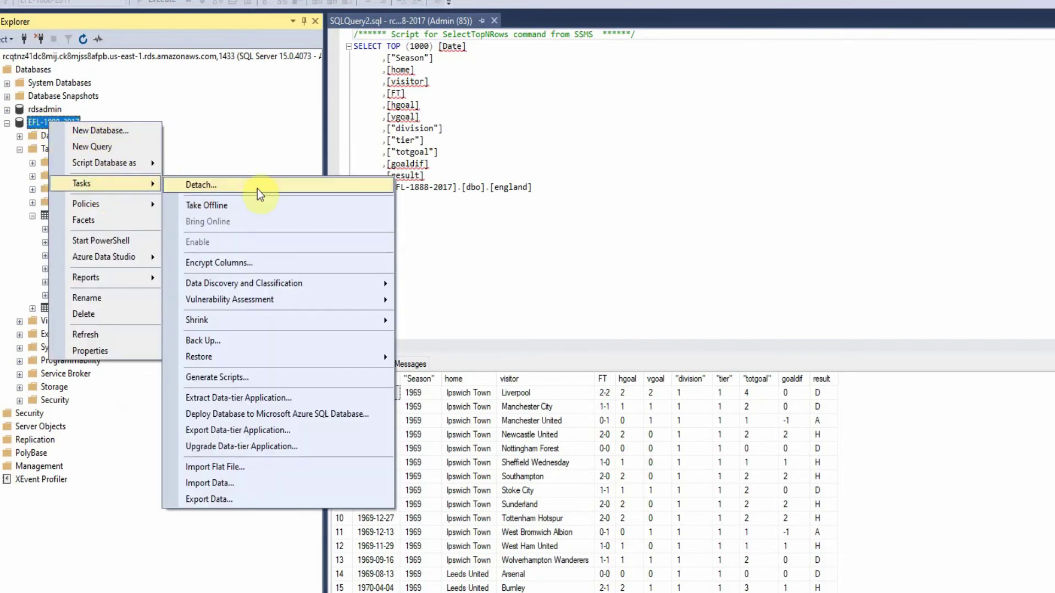
left_click(238, 482)
left_click(372, 444)
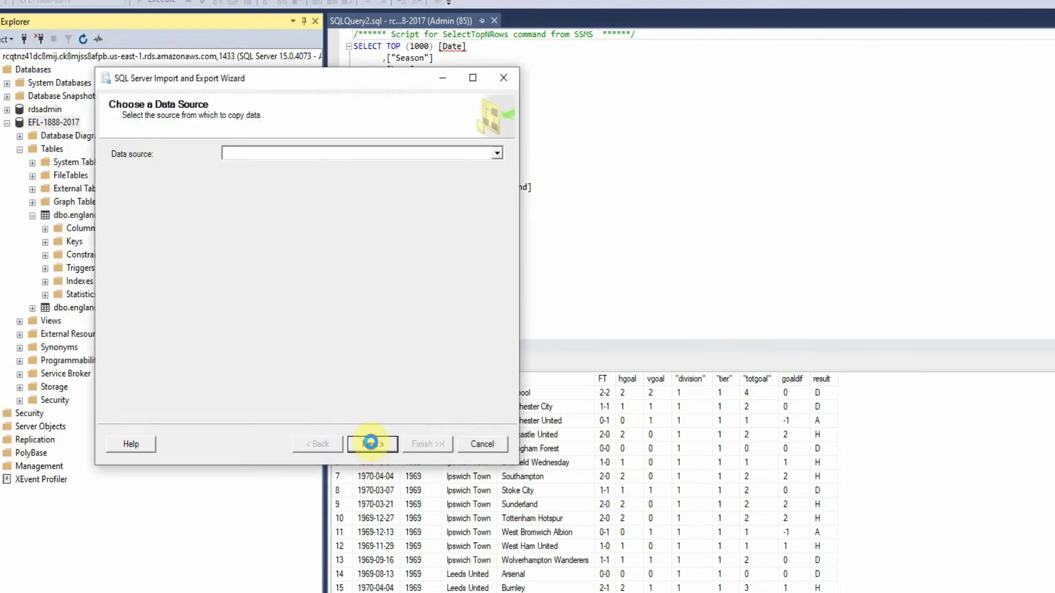
Step: Choose Flat File Source and load the league match CSV file from the Datasets folder as the import source
left_click(497, 153)
left_click(283, 207)
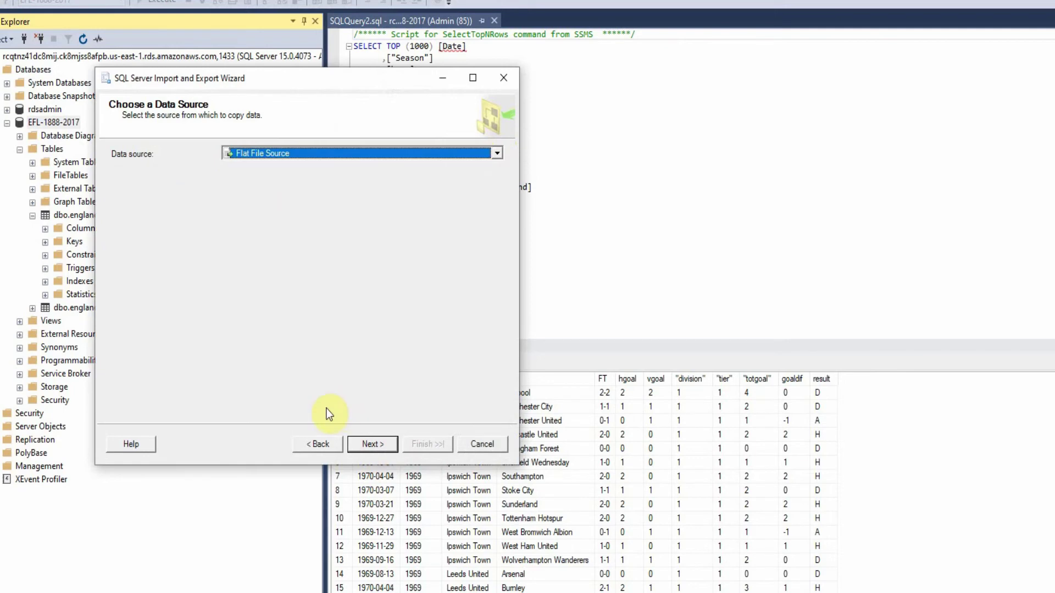
left_click(470, 198)
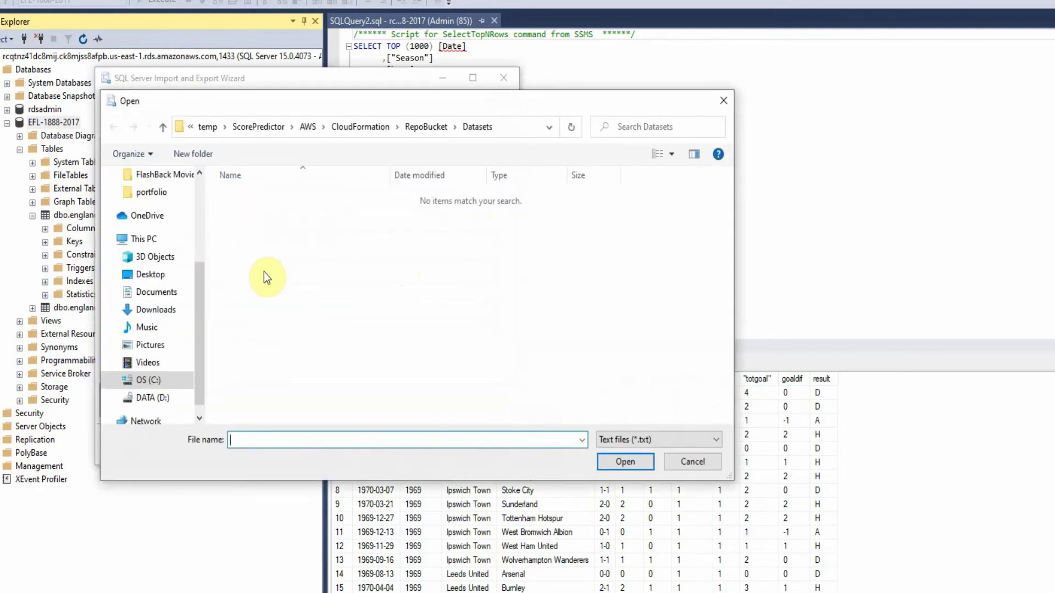
left_click(659, 439)
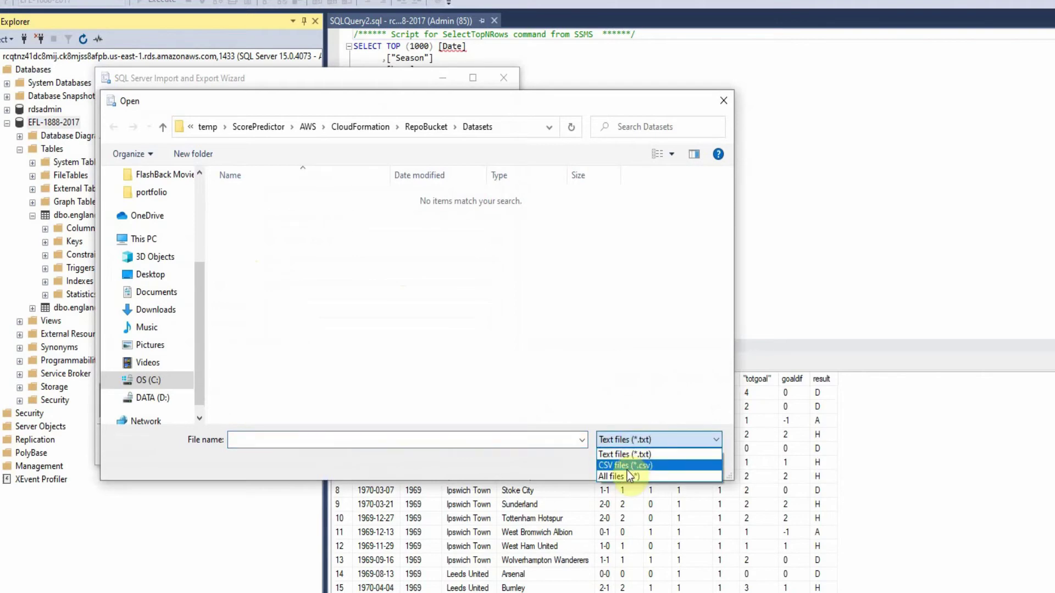
left_click(628, 465)
left_click(297, 198)
left_click(626, 462)
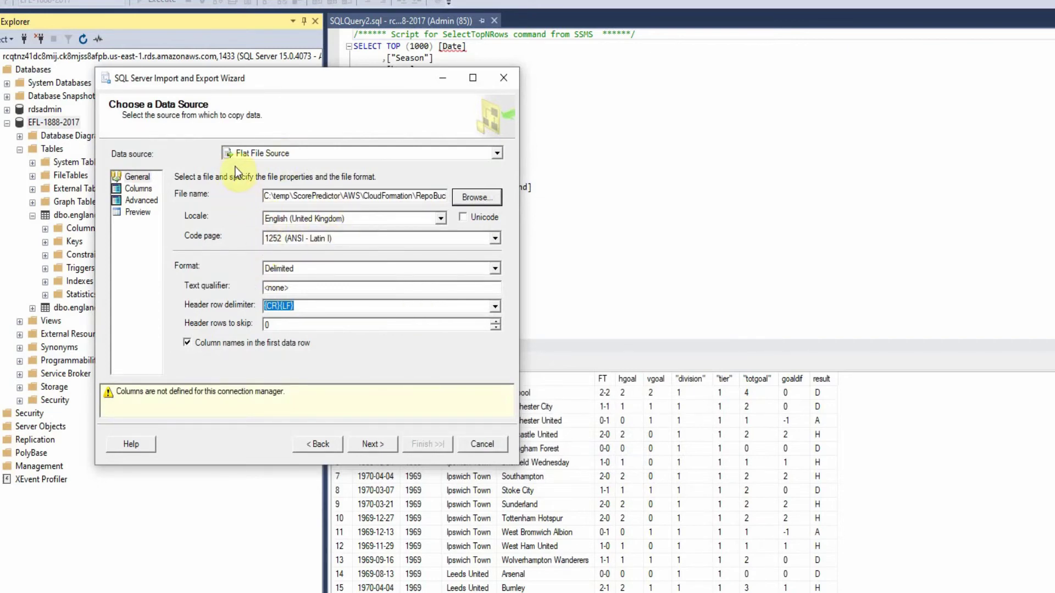
Step: Review the source column properties and set the text qualifier to a double quotation mark
left_click(142, 201)
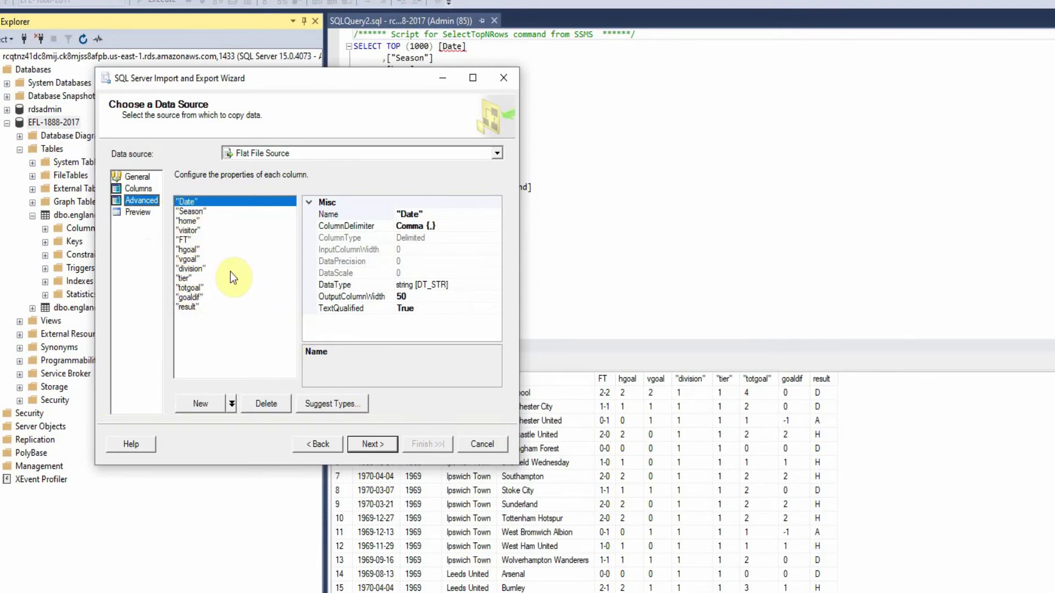
left_click(137, 179)
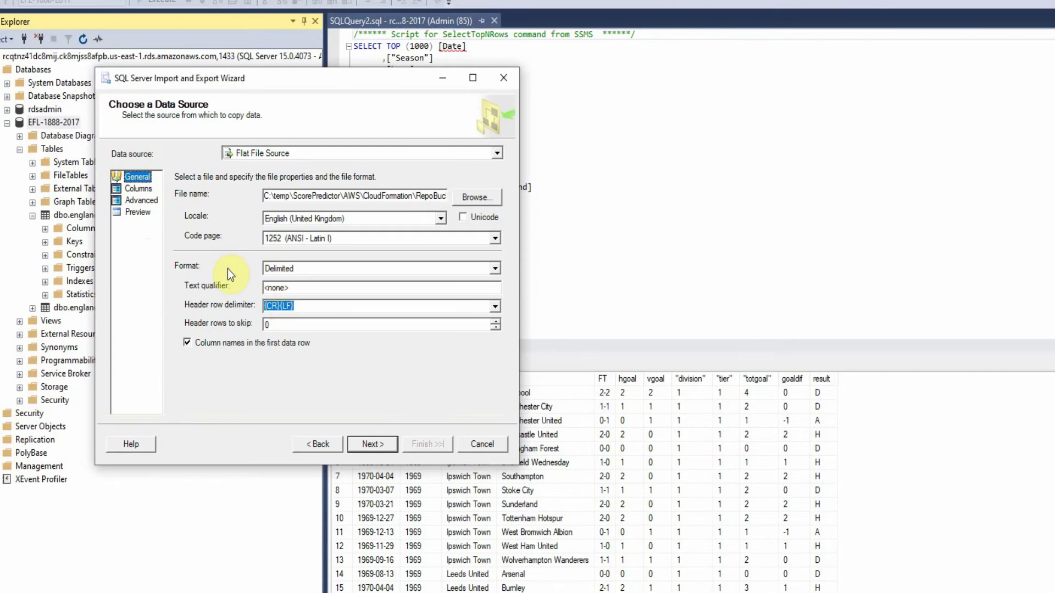
left_click(309, 289)
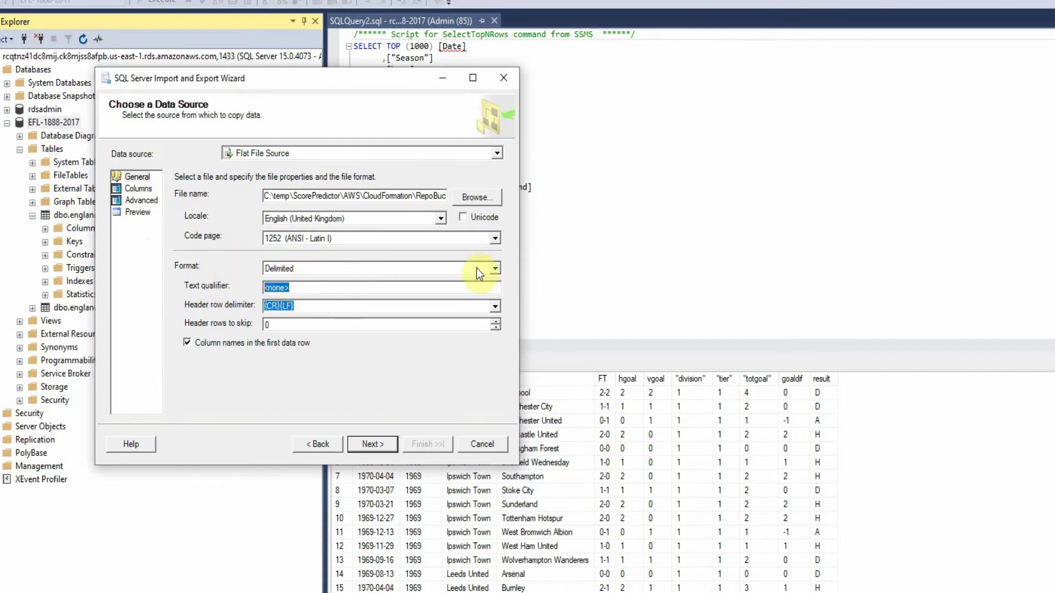
type("\"")
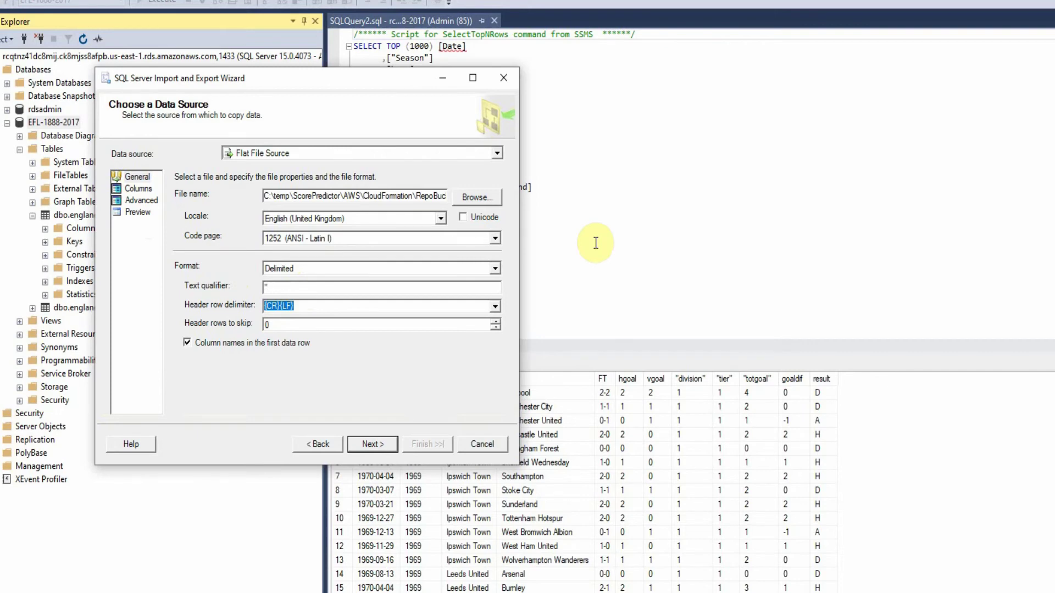
left_click(377, 444)
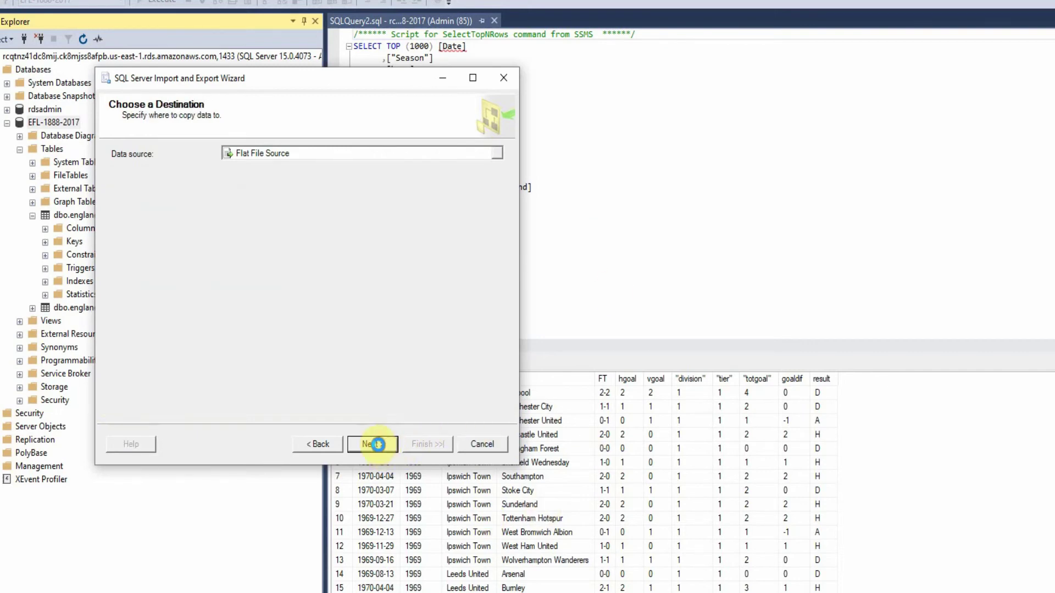
Step: Return to the data source settings, preview the source rows and column headings, and cancel the import
left_click(331, 452)
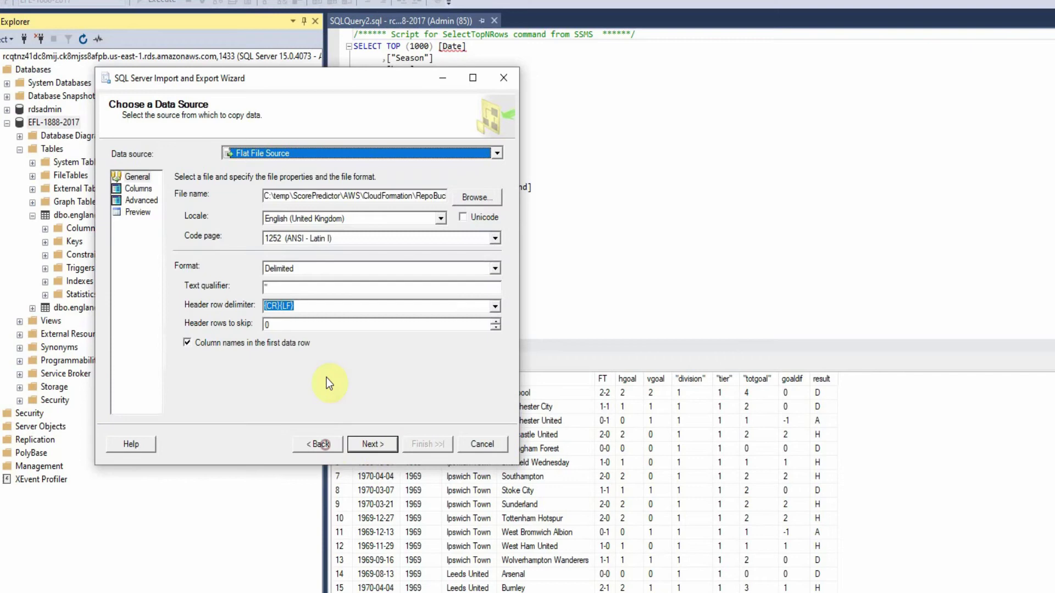
left_click(124, 212)
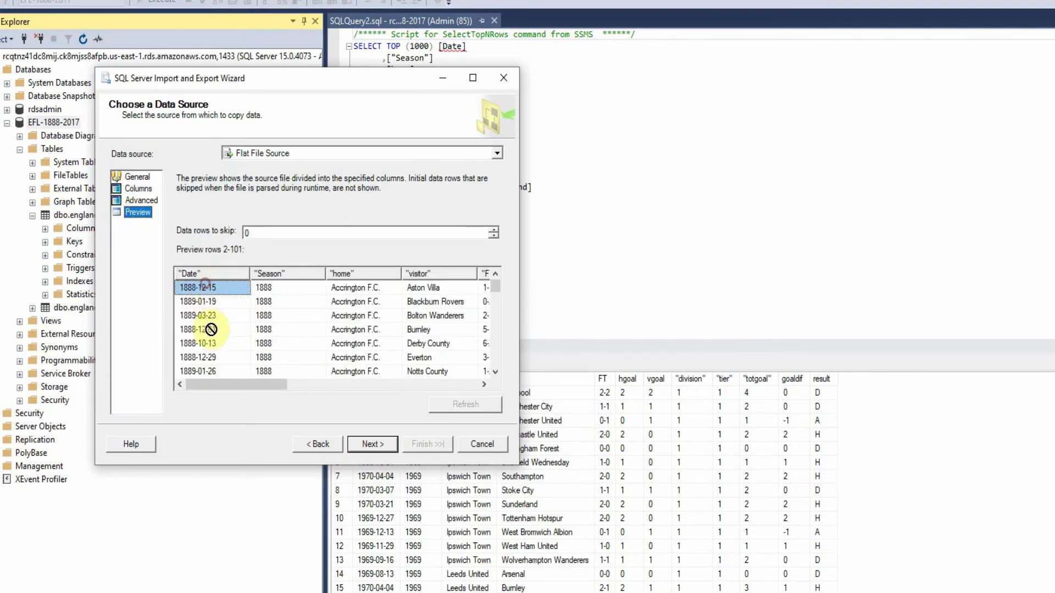
left_click(205, 275)
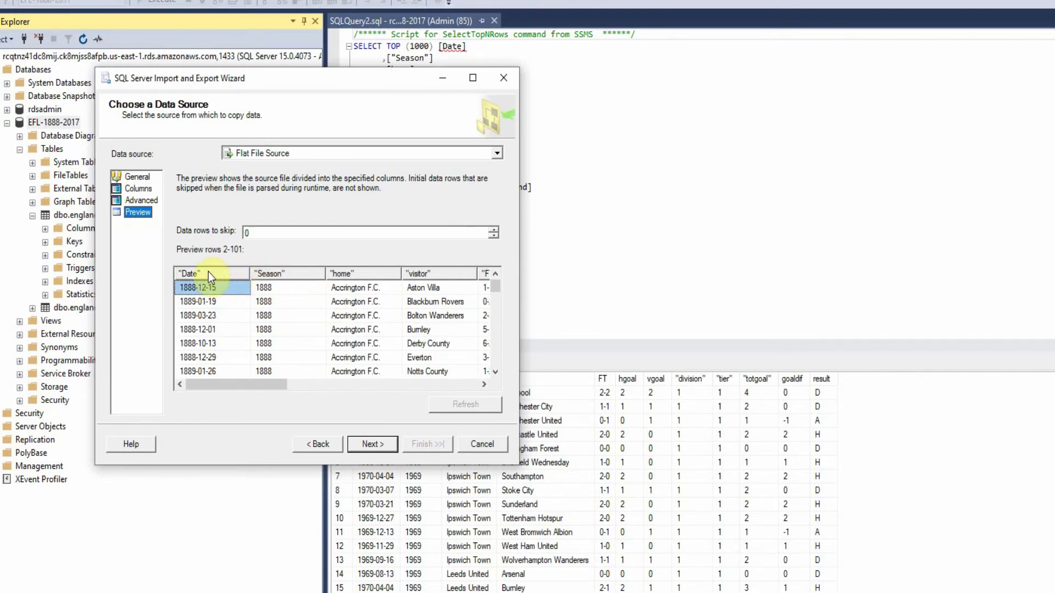
left_click(486, 448)
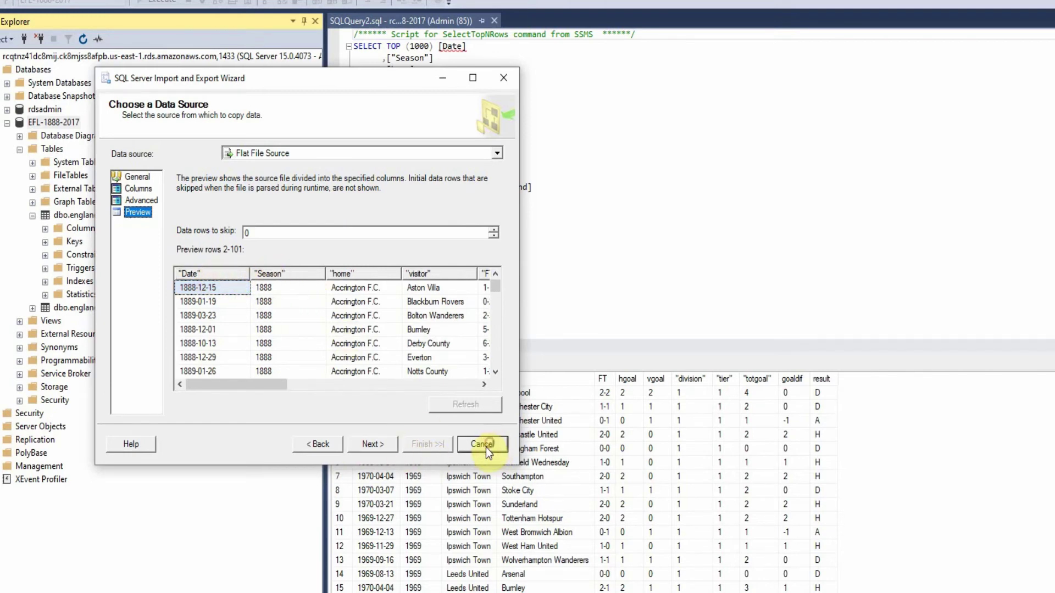
left_click(427, 300)
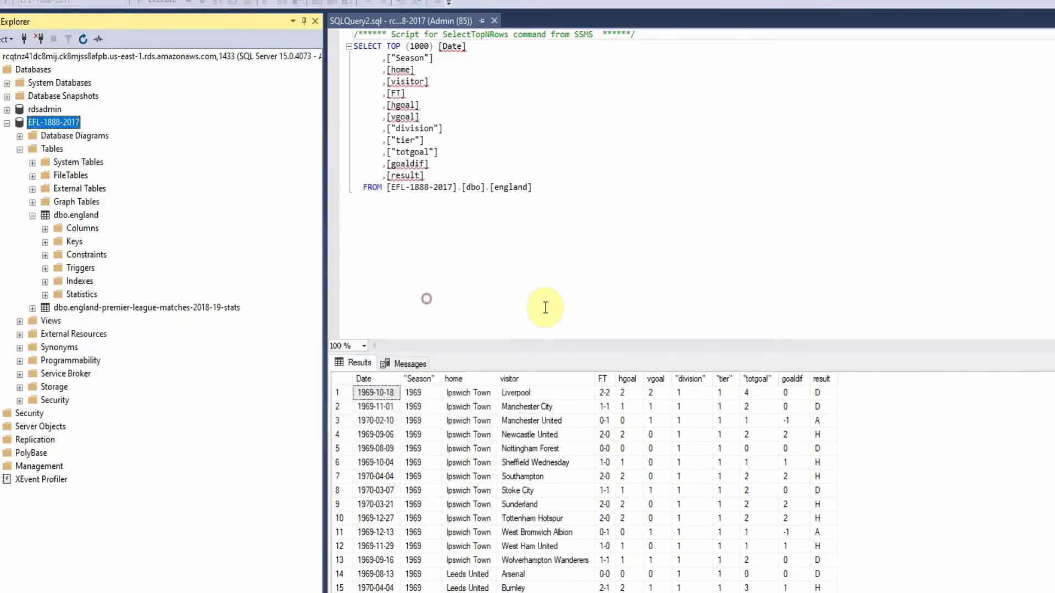
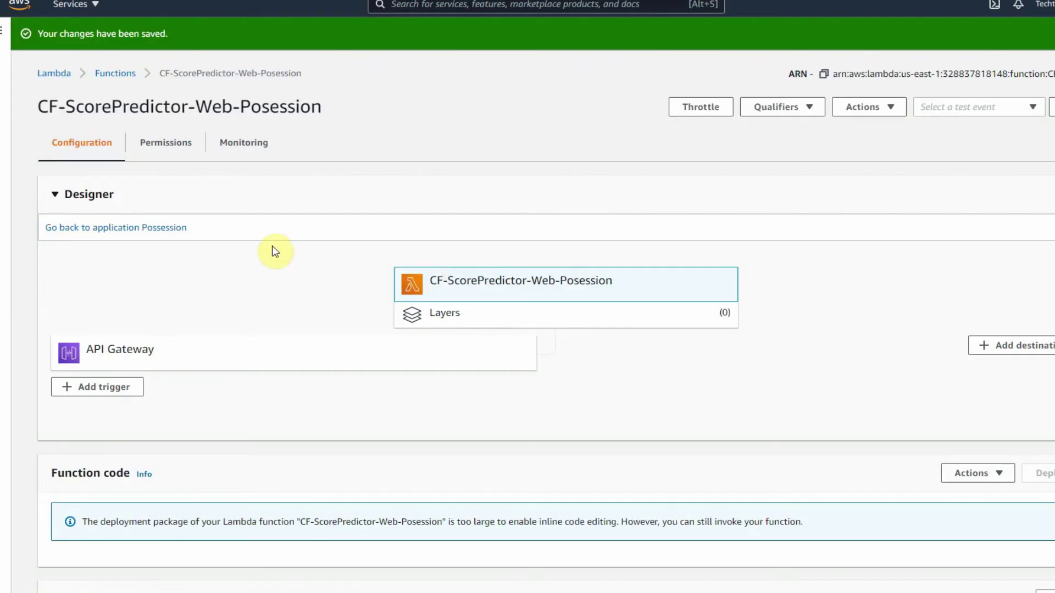
Step: Open the ScorePredictorCFPossession API from the CF-ScorePredictor-Web-Posession Lambda function's API Gateway trigger and look at the API's deployment option
scroll(282, 244, "down", 2)
scroll(266, 106, "up", 2)
scroll(211, 301, "down", 2)
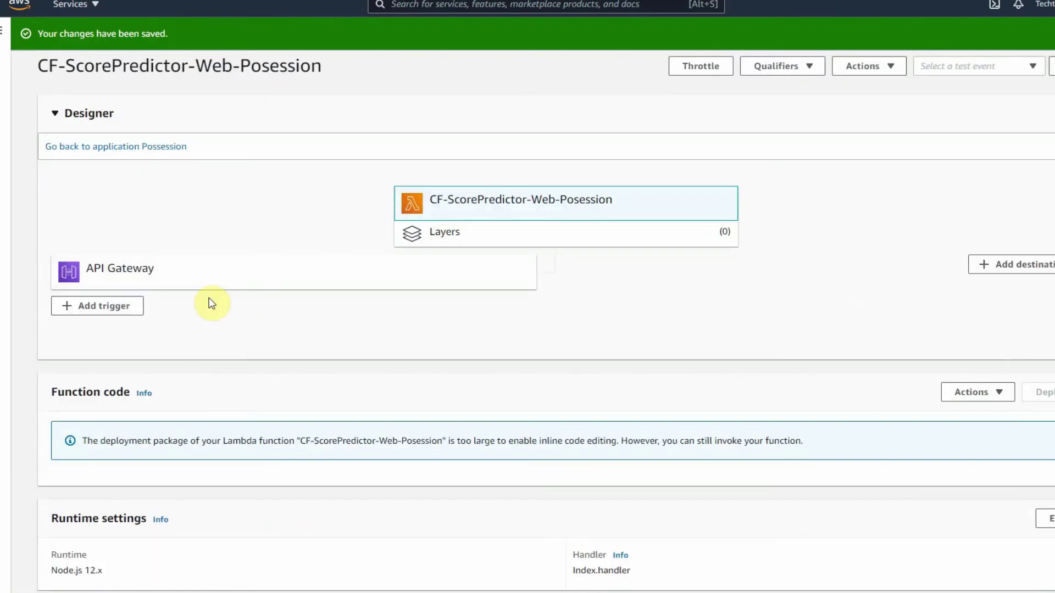
left_click(192, 278)
scroll(290, 326, "down", 1)
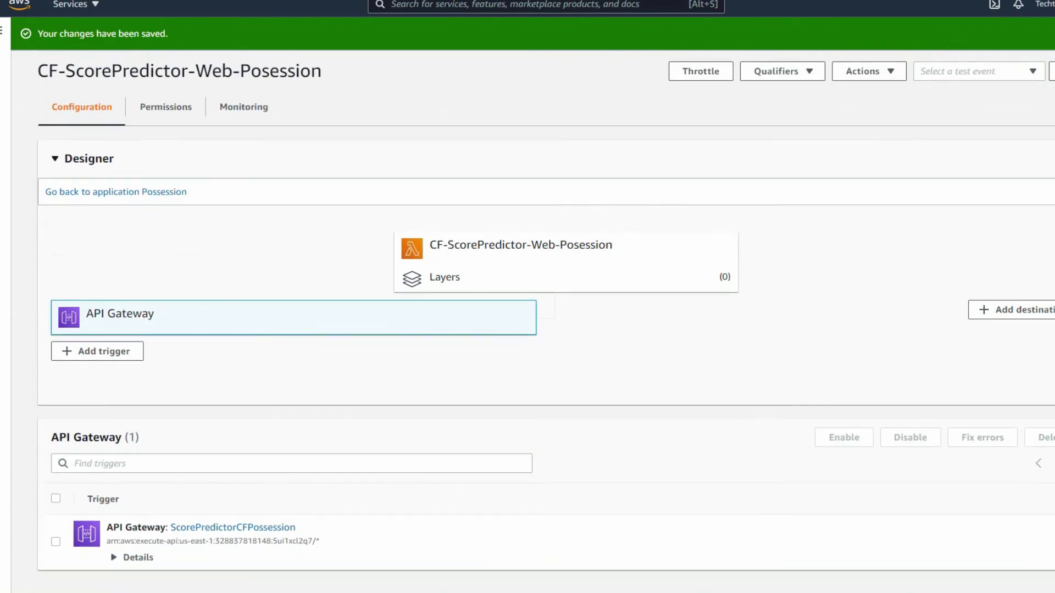
left_click(245, 531)
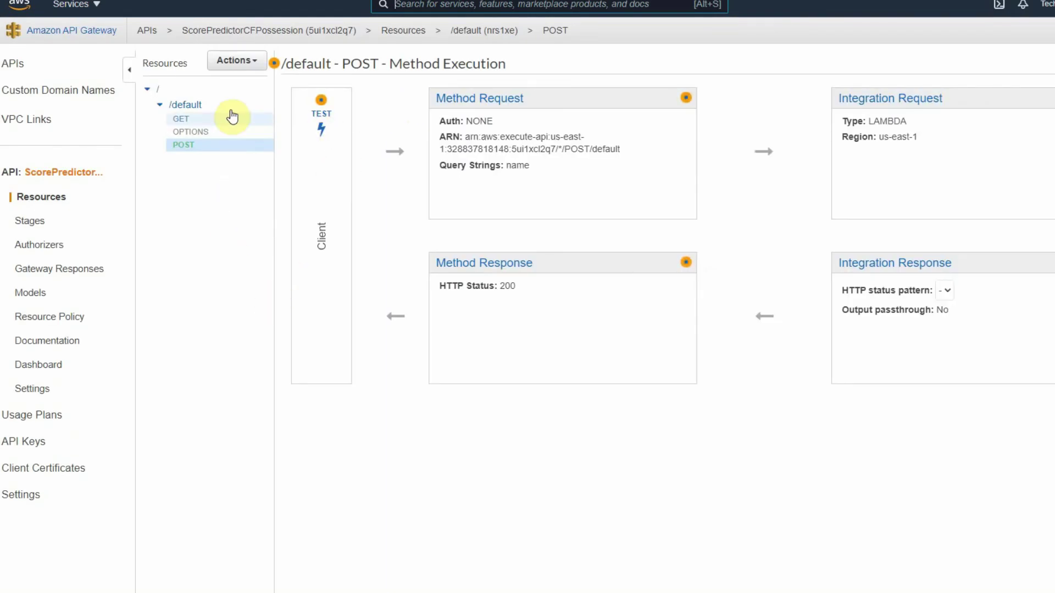
left_click(240, 65)
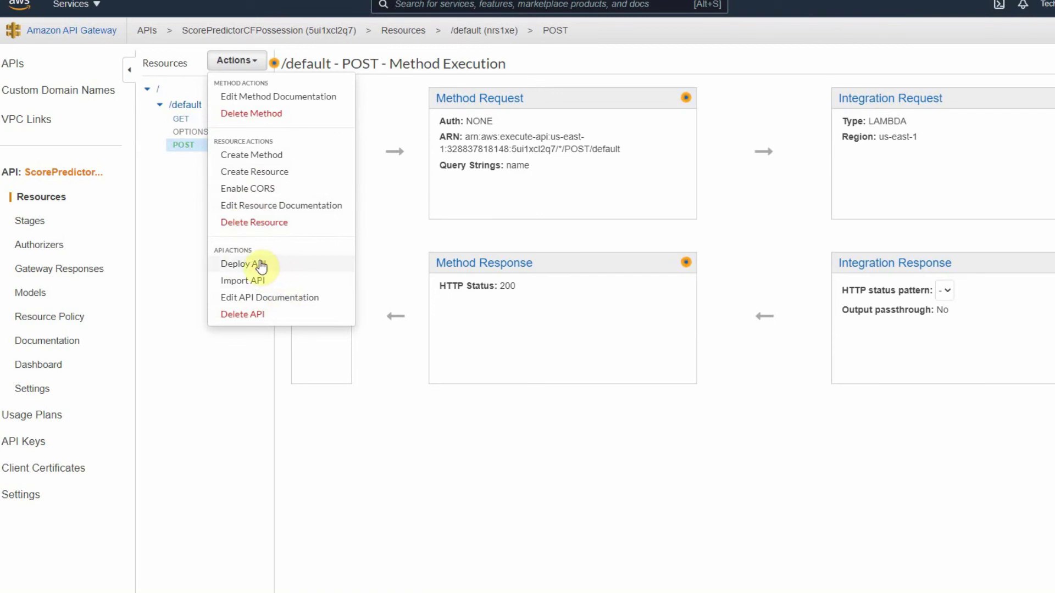
left_click(532, 440)
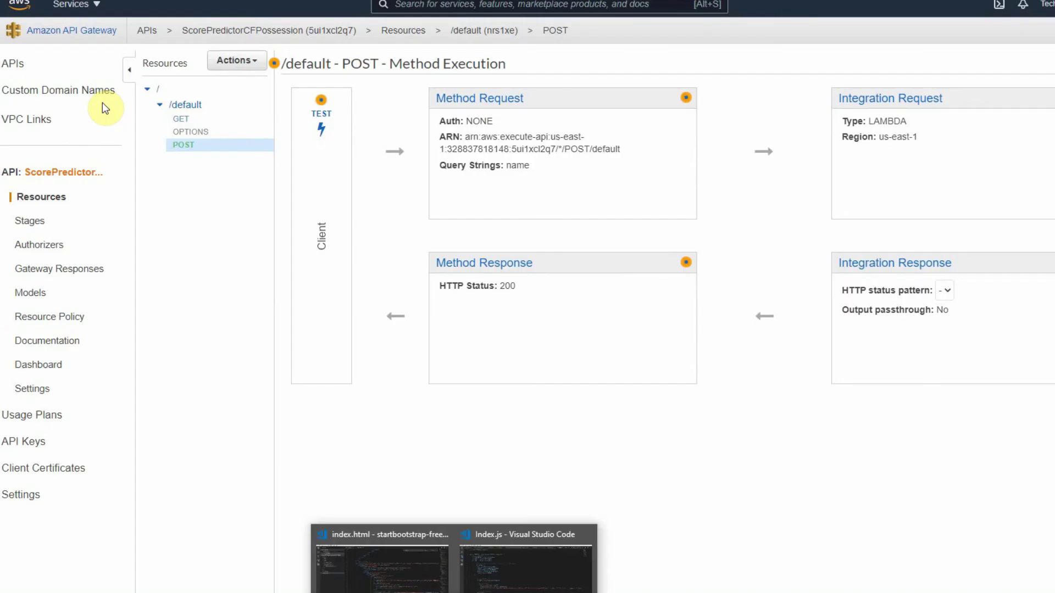
Step: Open the POST method of /default under ProdStage and select its invoke URL
left_click(32, 225)
left_click(146, 99)
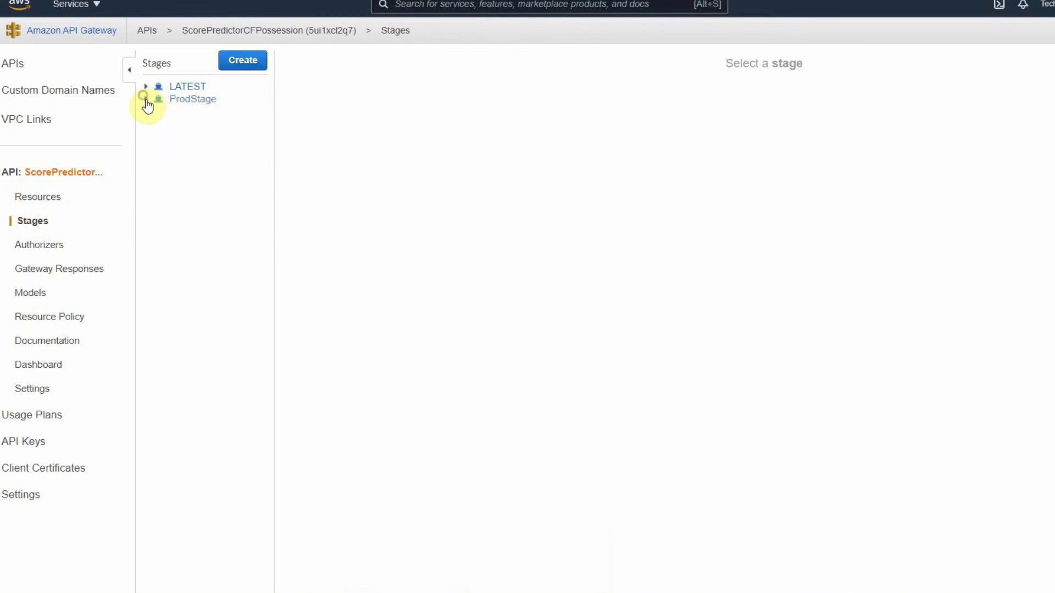
left_click(199, 144)
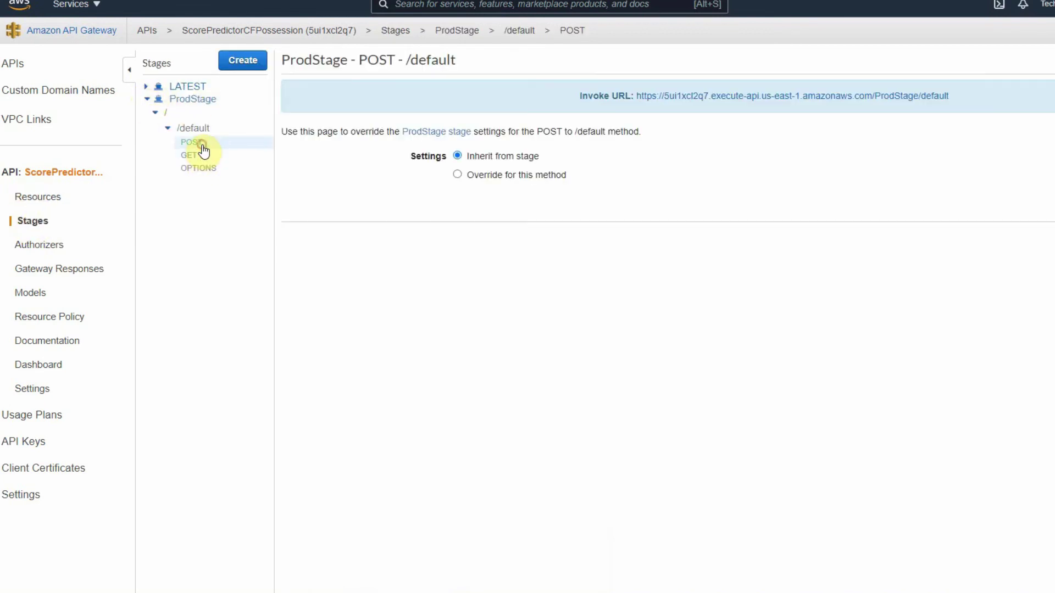
left_click_drag(1037, 94, 629, 89)
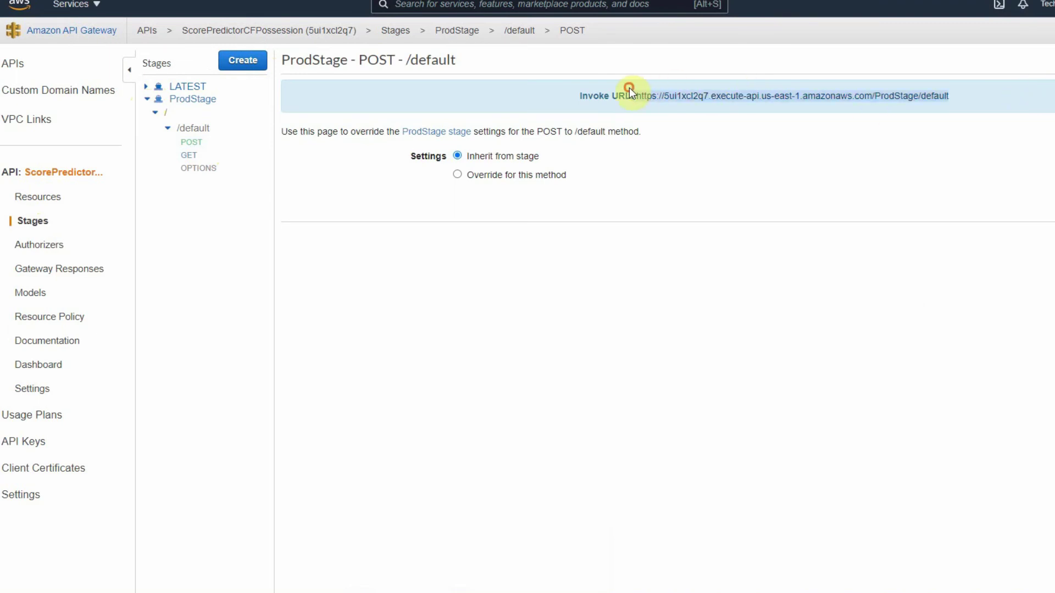
Step: Switch to Visual Studio Code, open the website's script file and select the endpoint URL of the Result POST request
mouse_move(454, 591)
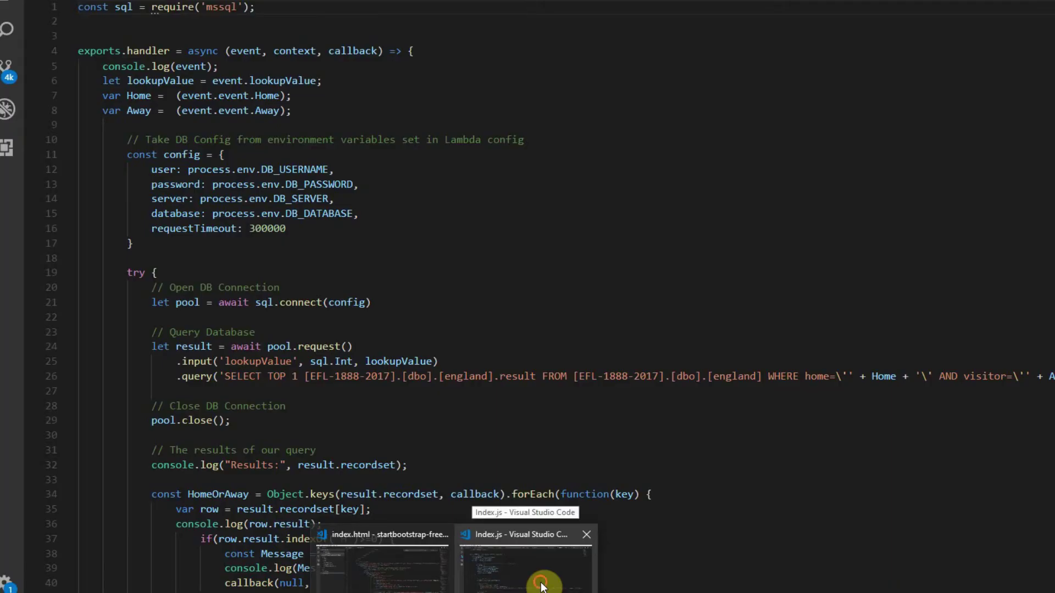
left_click(544, 586)
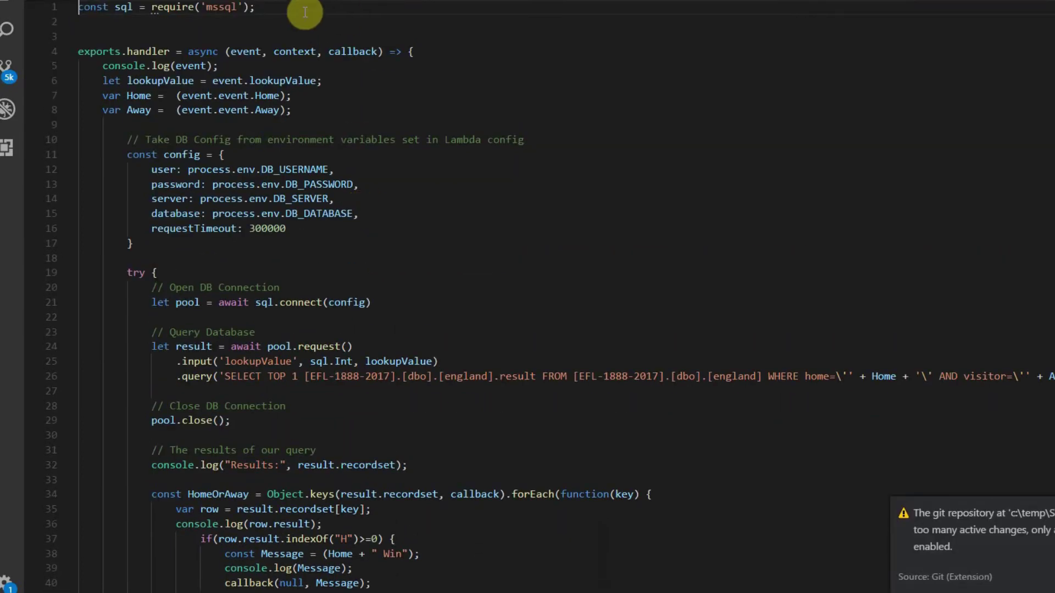
left_click(285, 2)
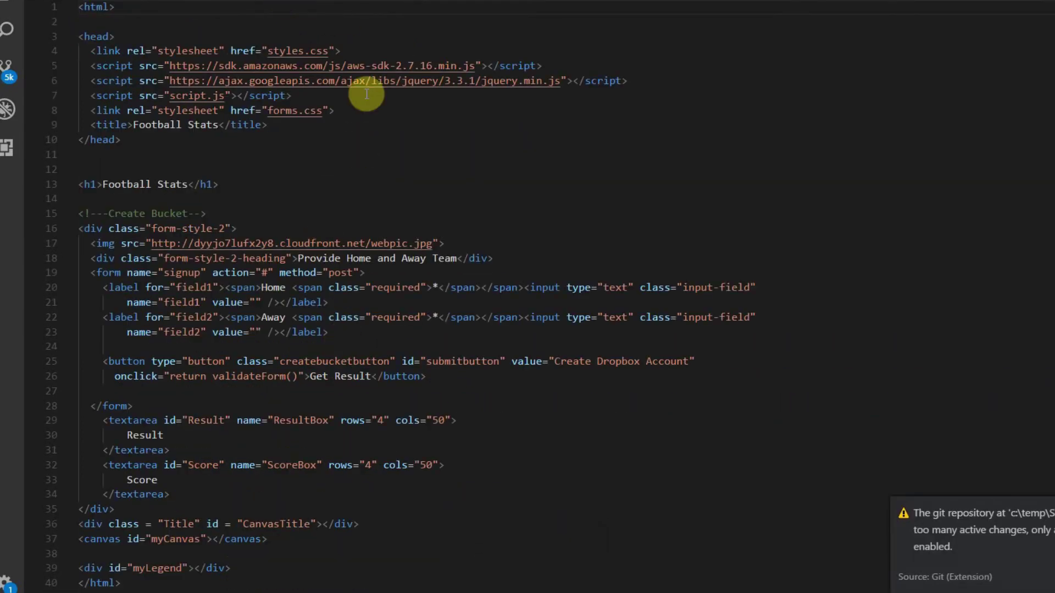
left_click(363, 1)
scroll(791, 247, "up", 4)
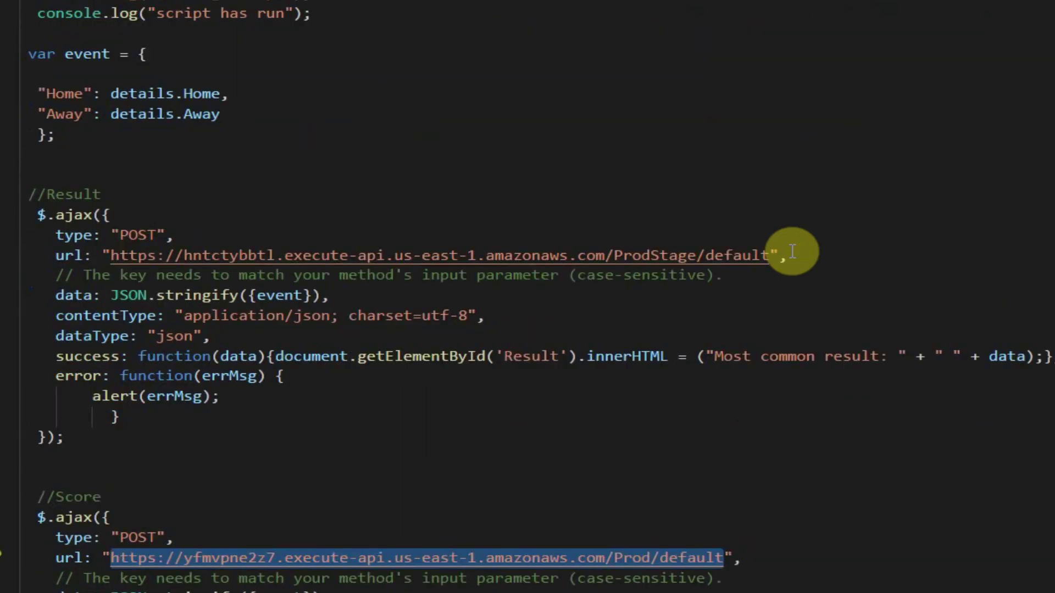
scroll(726, 221, "up", 1)
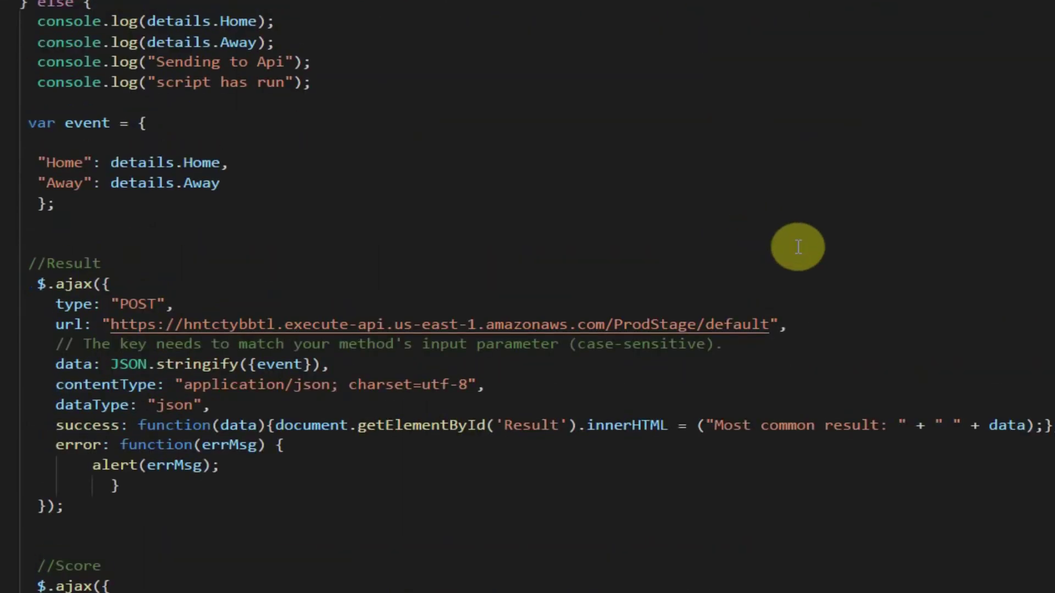
scroll(798, 247, "up", 1)
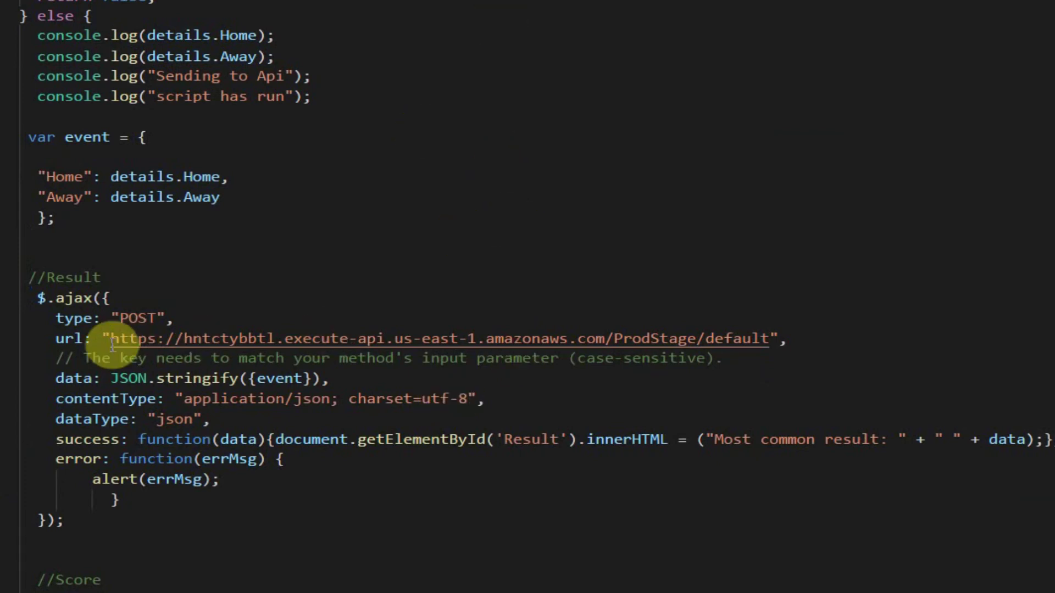
left_click_drag(110, 339, 775, 338)
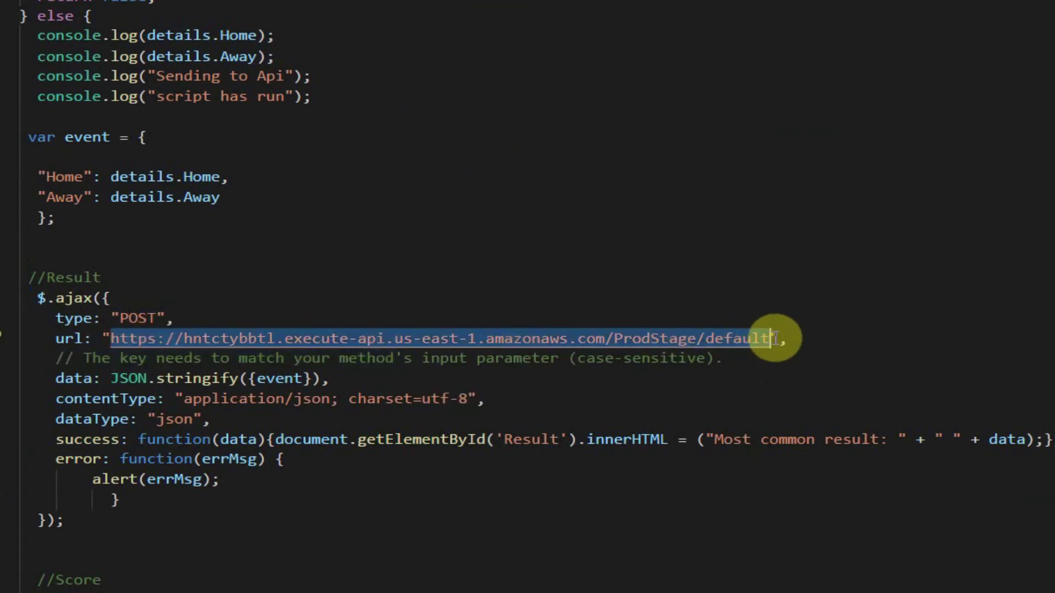
scroll(772, 338, "down", 5)
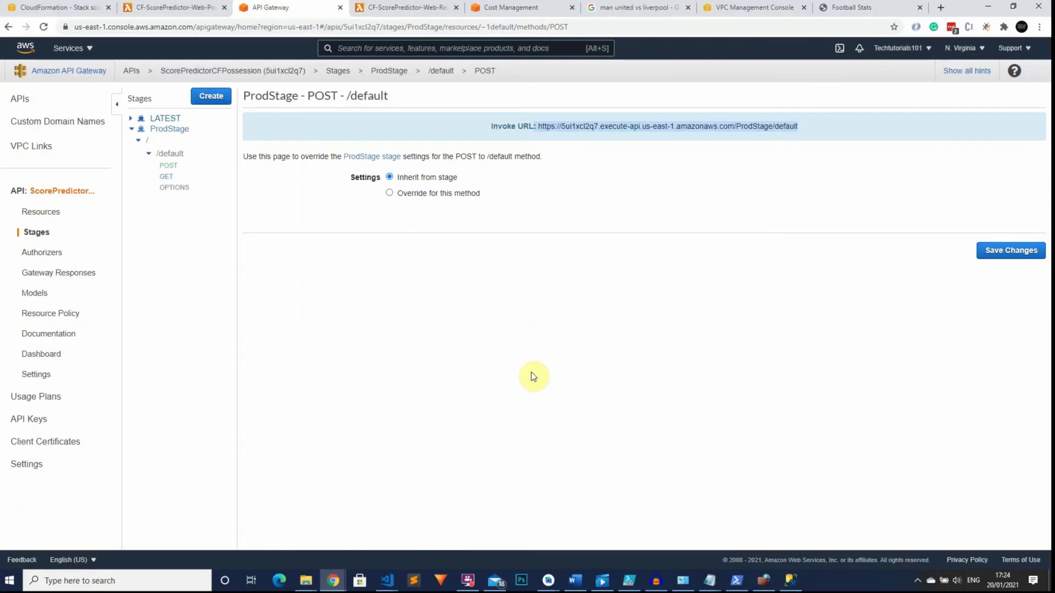
Step: Switch to Chrome, reload the local Football Stats page and get the result for home team Arsenal and away team Liverpool
mouse_move(333, 580)
left_click(394, 542)
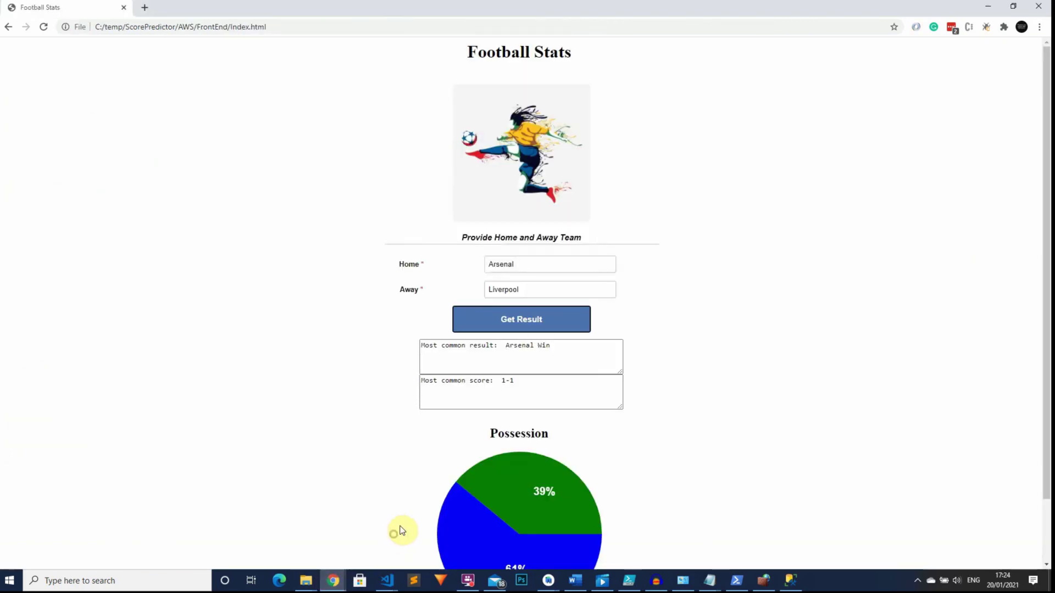
left_click(43, 27)
left_click(511, 264)
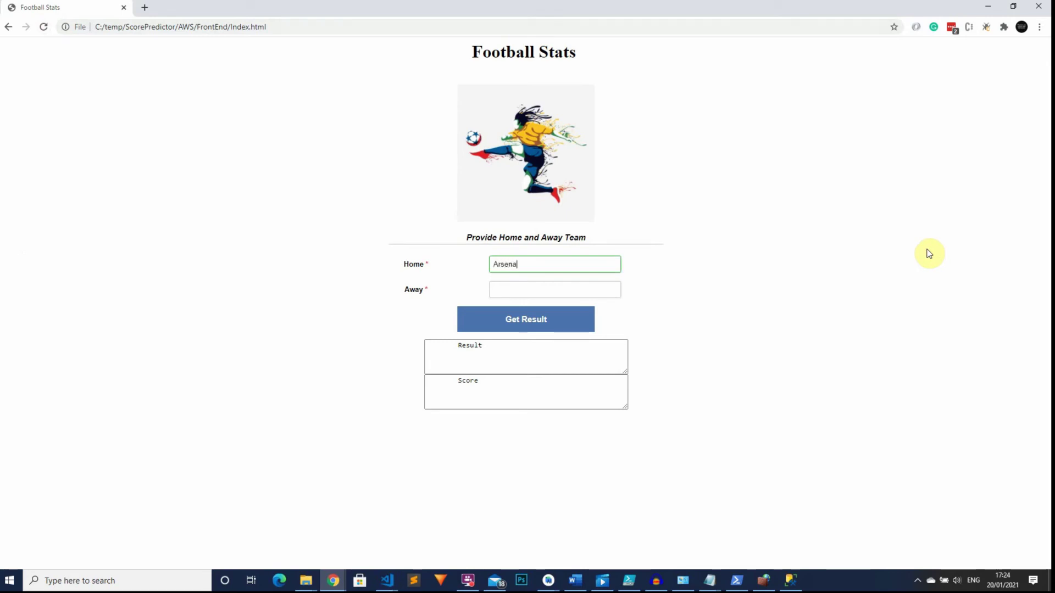
type("Arsenal")
key("Tab")
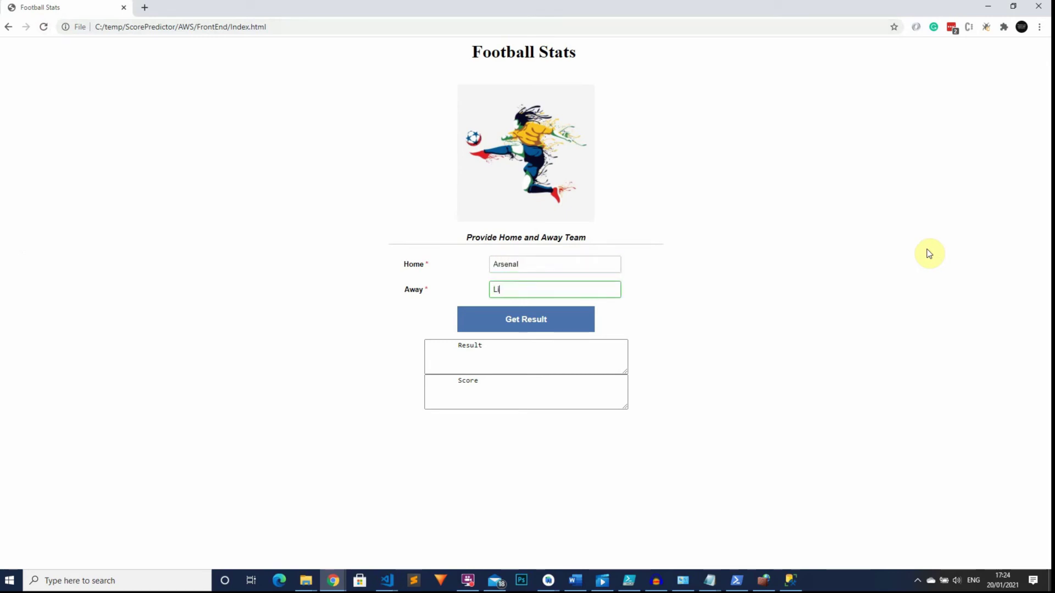
type("Liverpool")
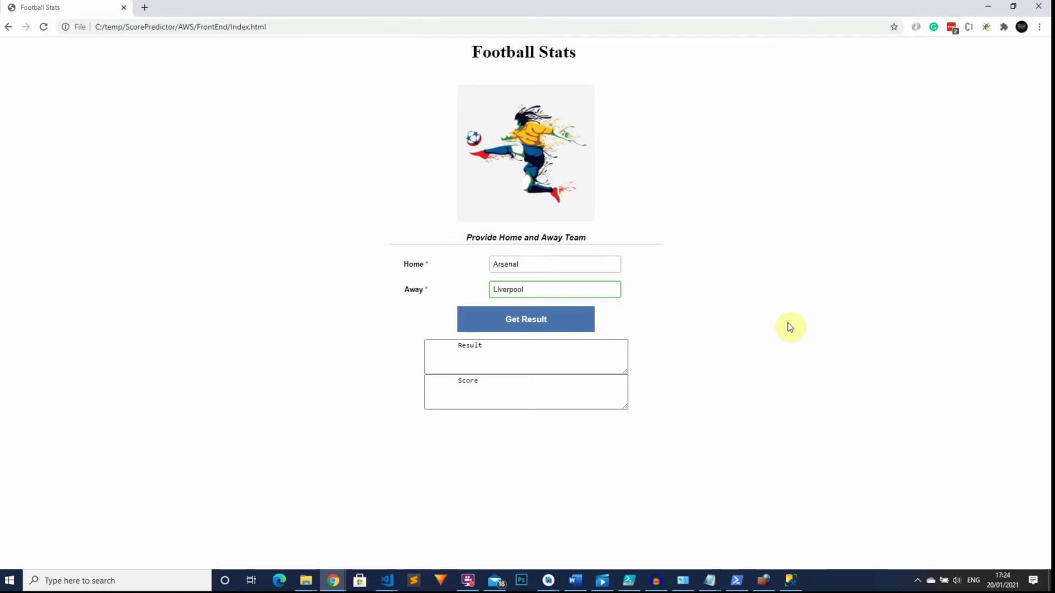
left_click(581, 321)
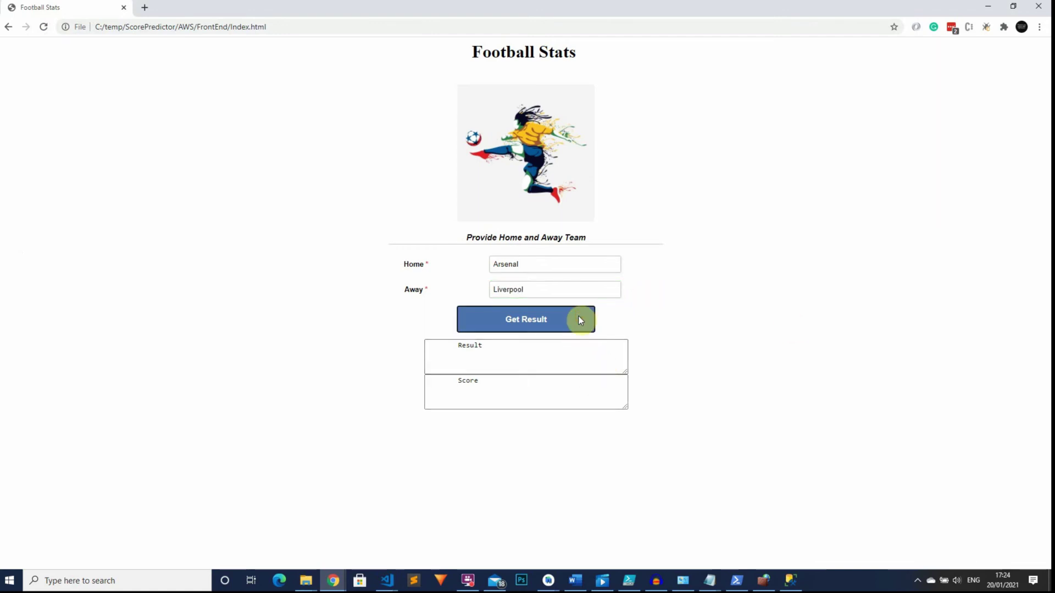
Step: Examine the most common result, the most common score and the possession chart for the match
scroll(580, 321, "down", 2)
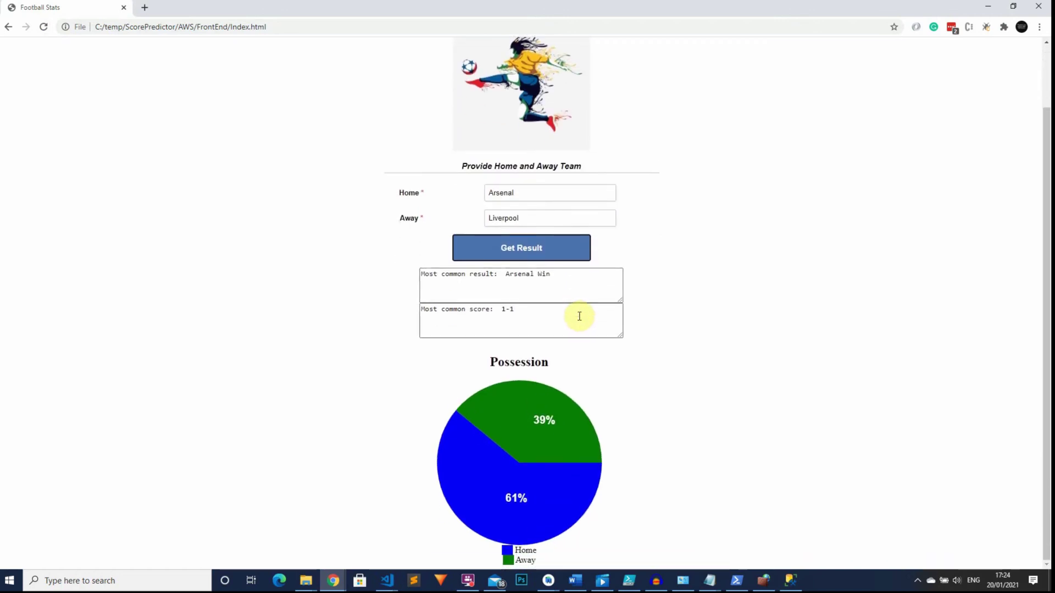
scroll(579, 316, "up", 2)
scroll(580, 317, "down", 2)
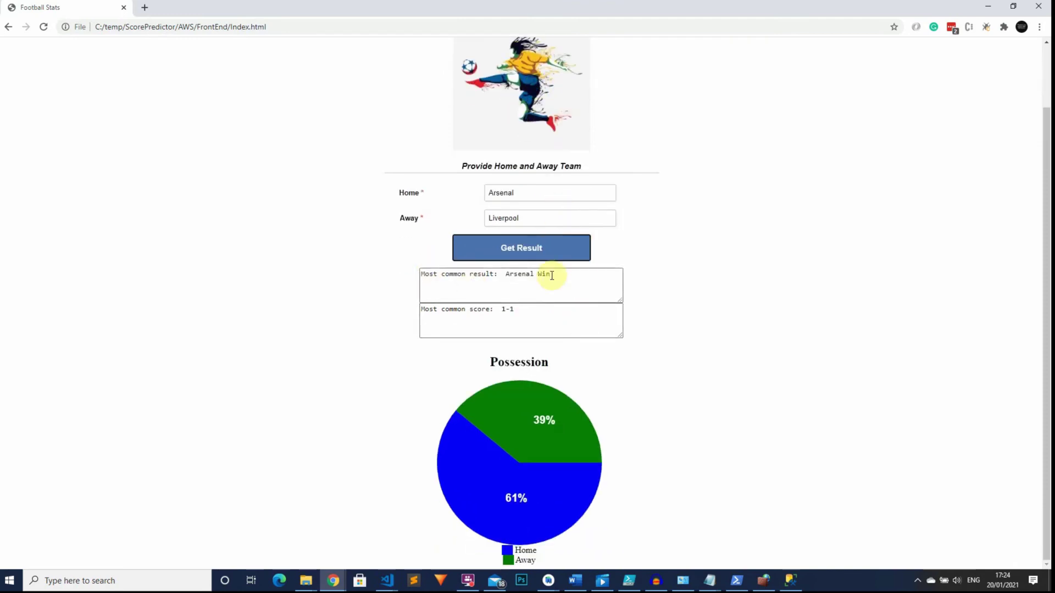
left_click_drag(550, 274, 482, 275)
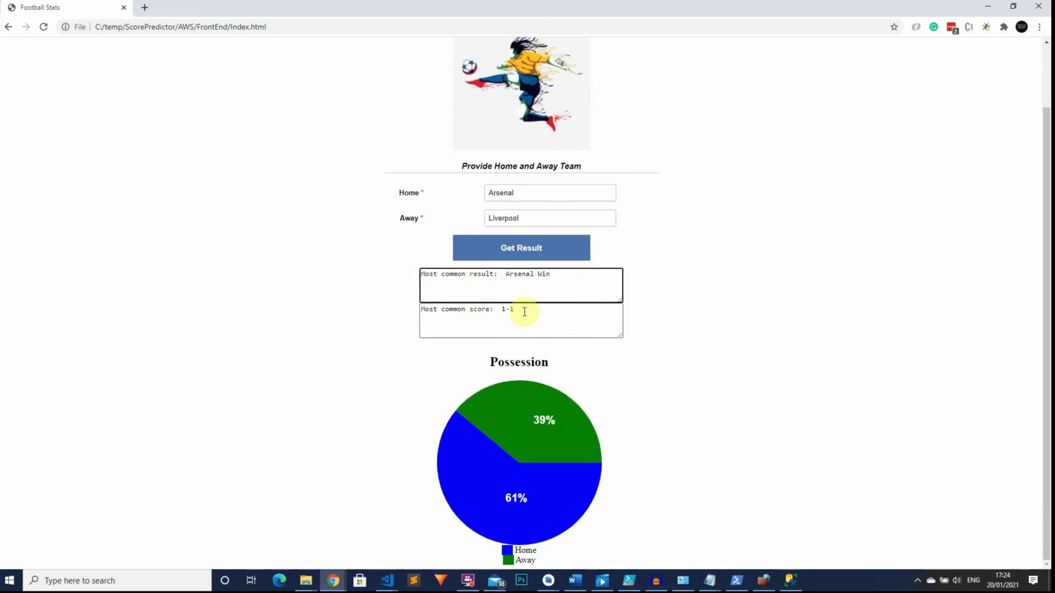
left_click_drag(514, 309, 457, 309)
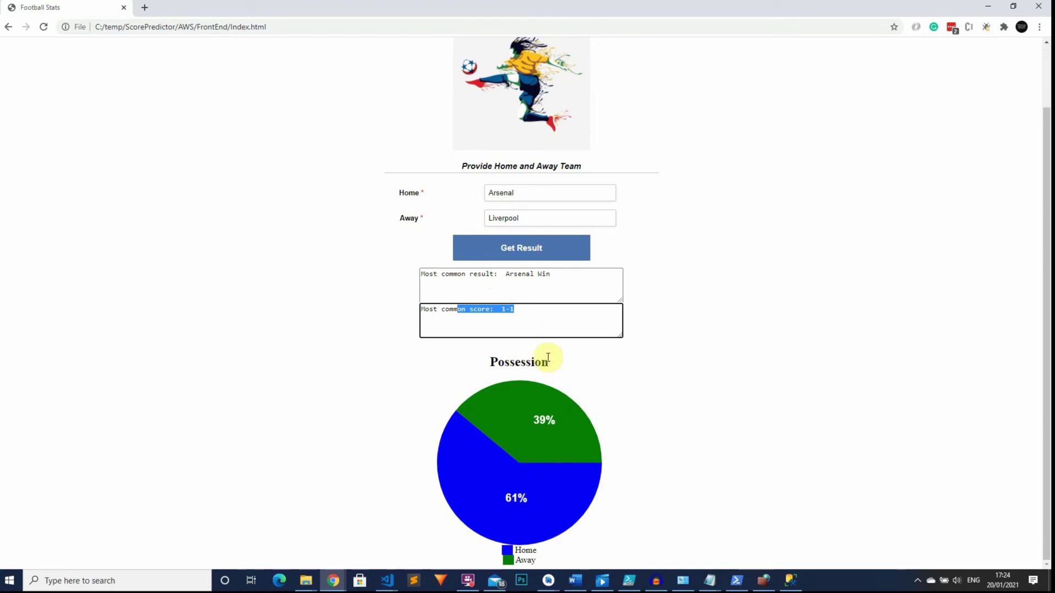
left_click(418, 370)
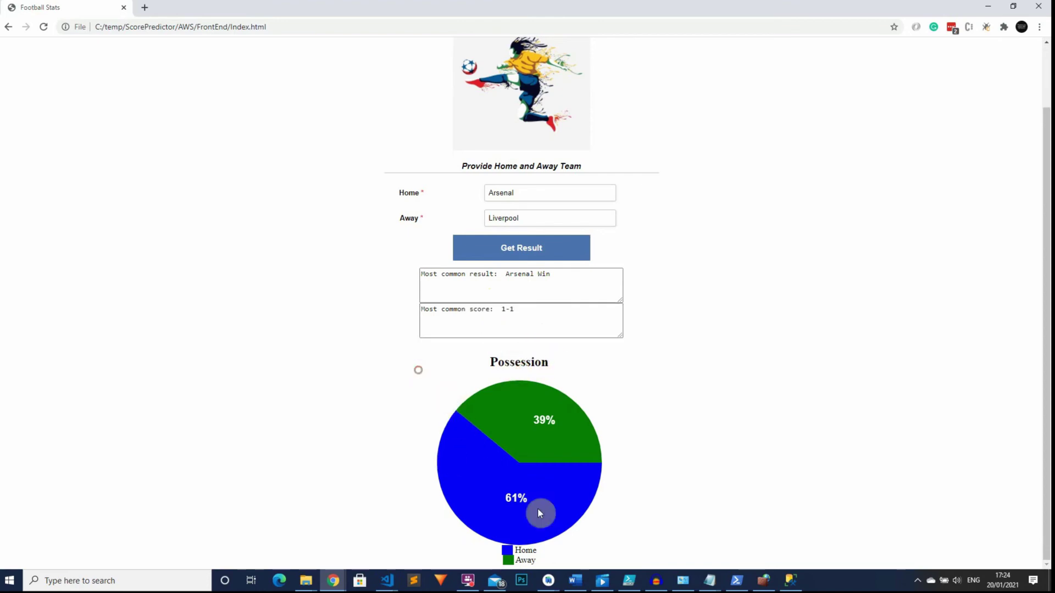
scroll(730, 330, "up", 2)
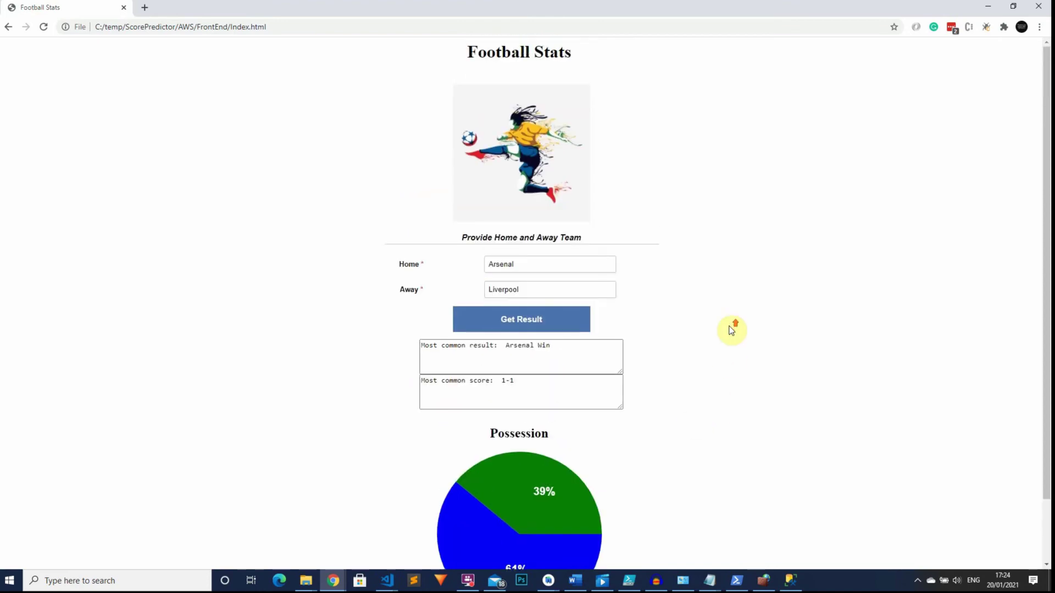
Step: Inspect the football picture's source address in the page's HTML and return to the AWS console
right_click(569, 135)
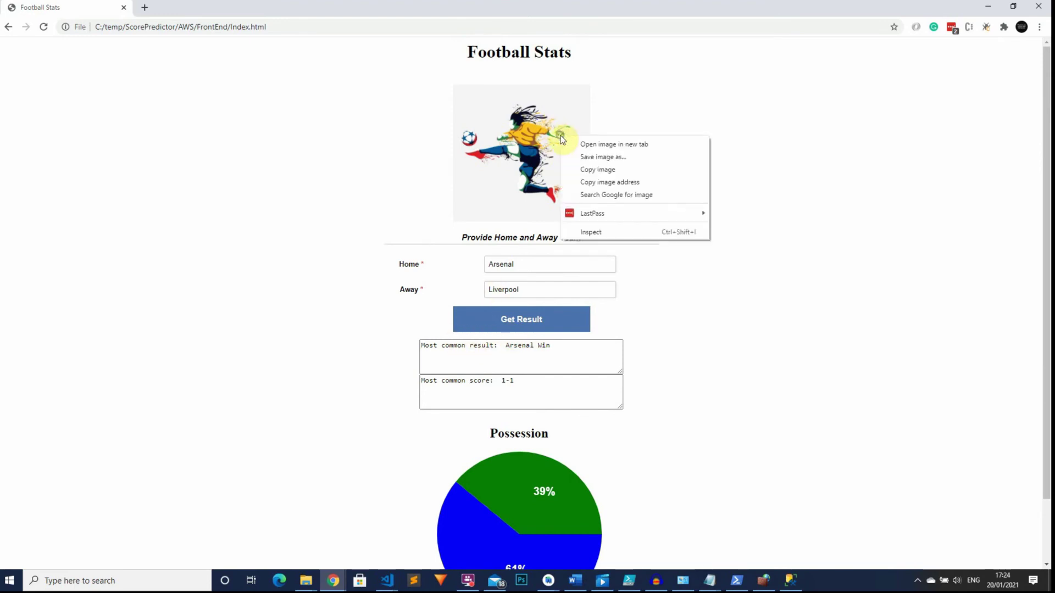
left_click(618, 237)
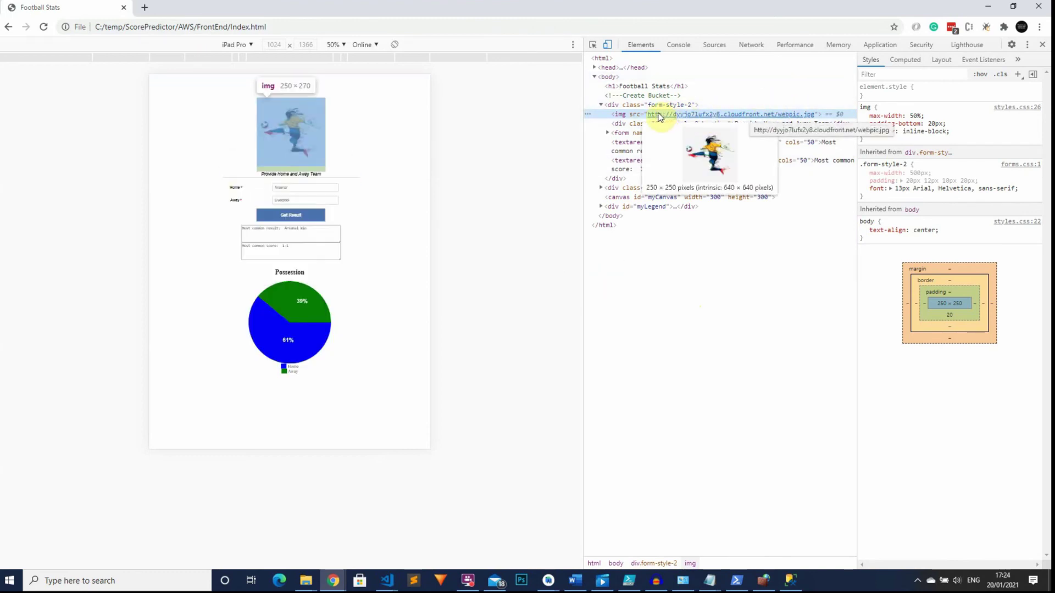
left_click_drag(659, 117, 770, 170)
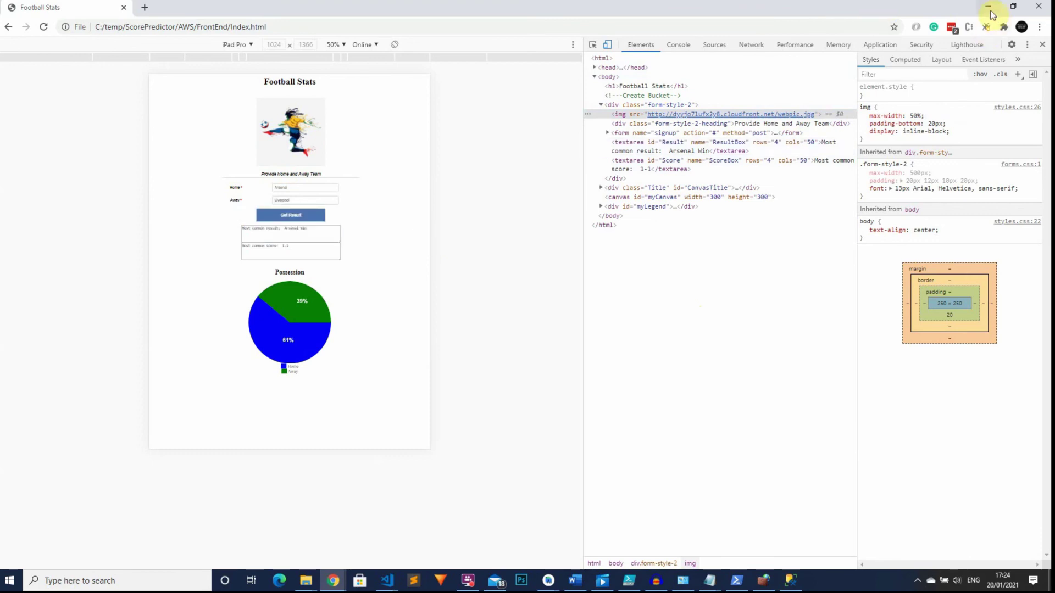
left_click(992, 10)
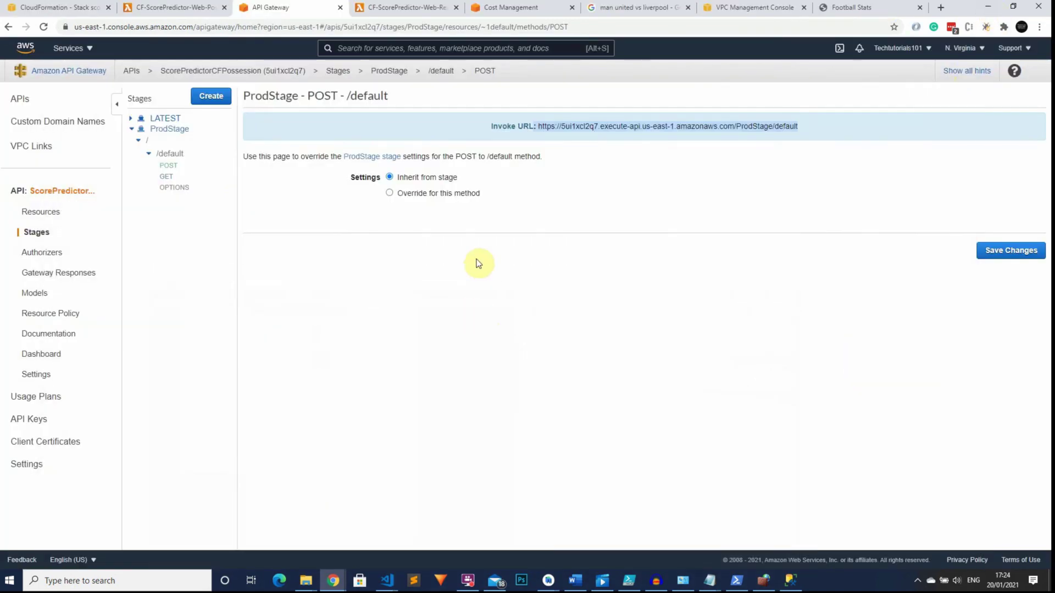
Step: Find the CloudFront service and open the distribution whose origin is scorepredictor-image.s3.amazonaws.com
left_click(419, 42)
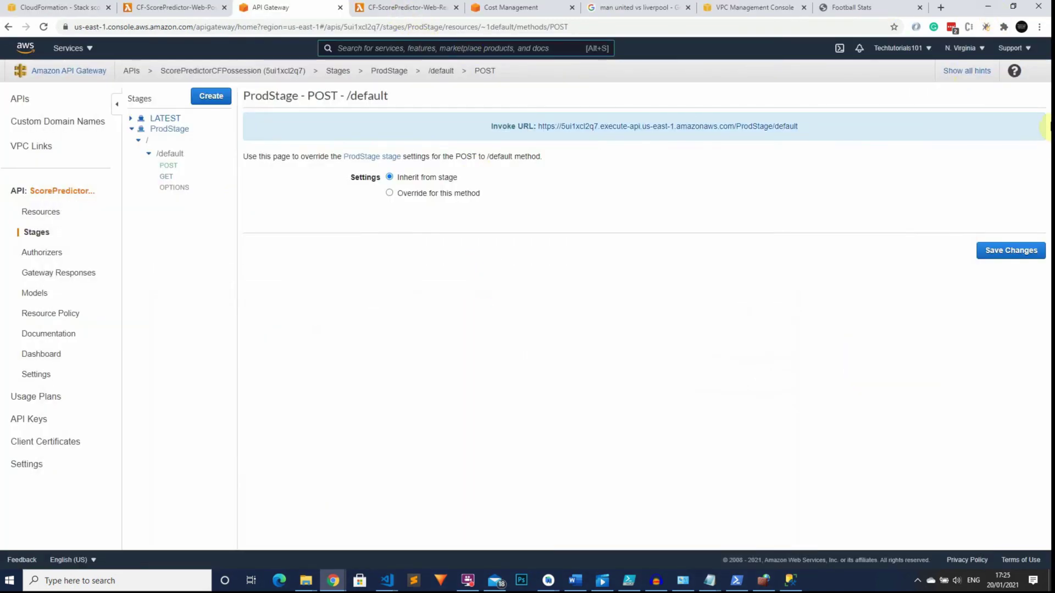
type("cloud9")
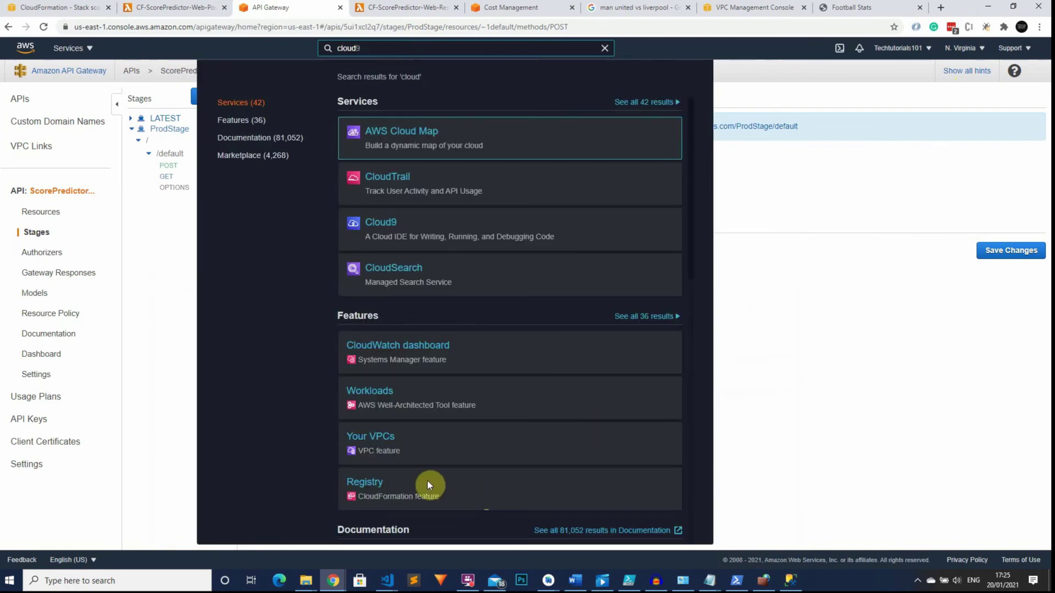
key("BackSpace")
type("fr")
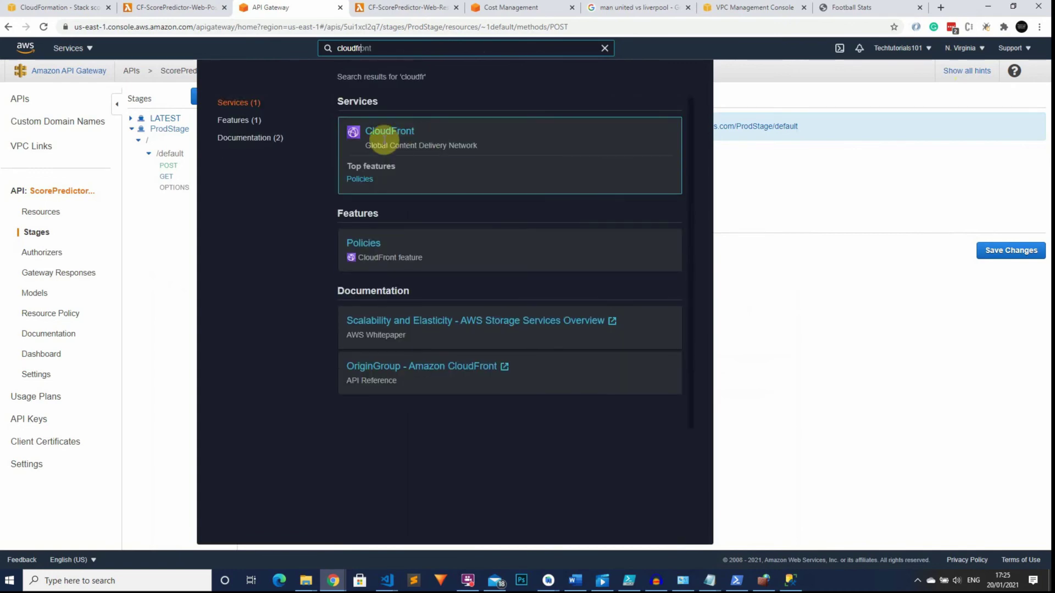
left_click(383, 139)
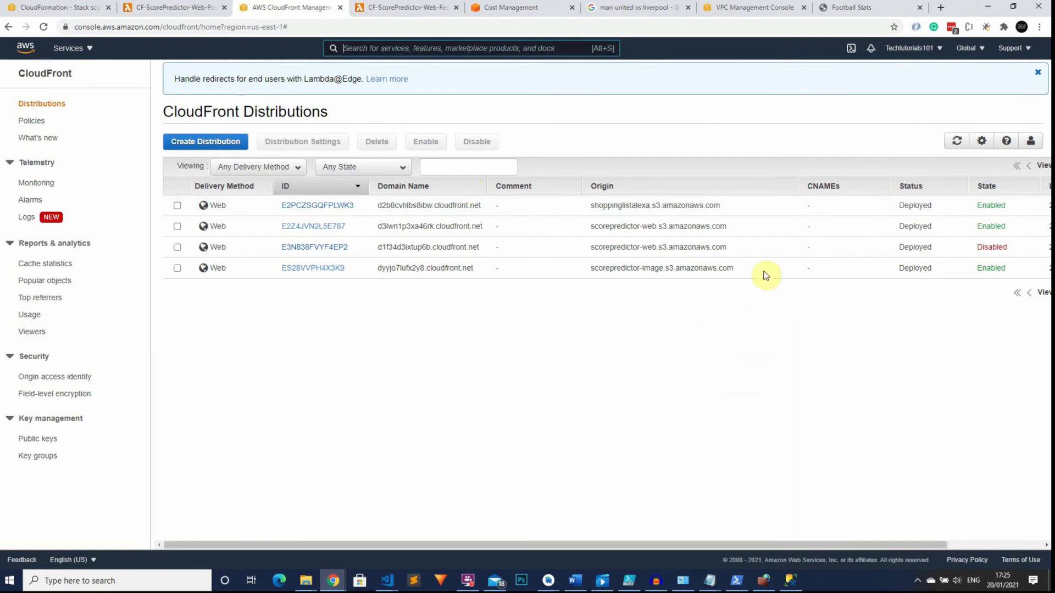
left_click_drag(764, 274, 747, 295)
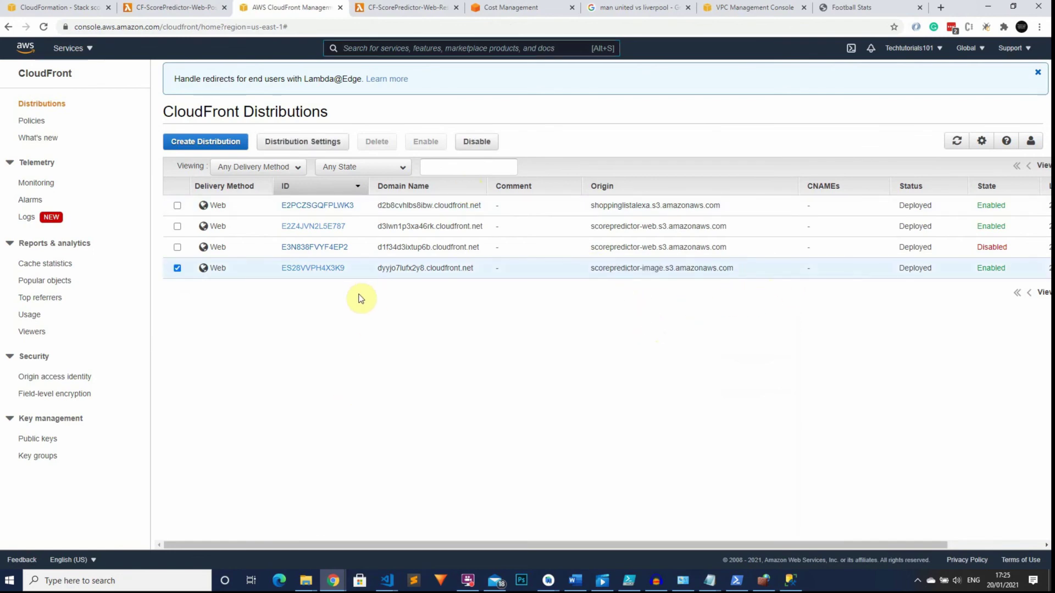
left_click(328, 269)
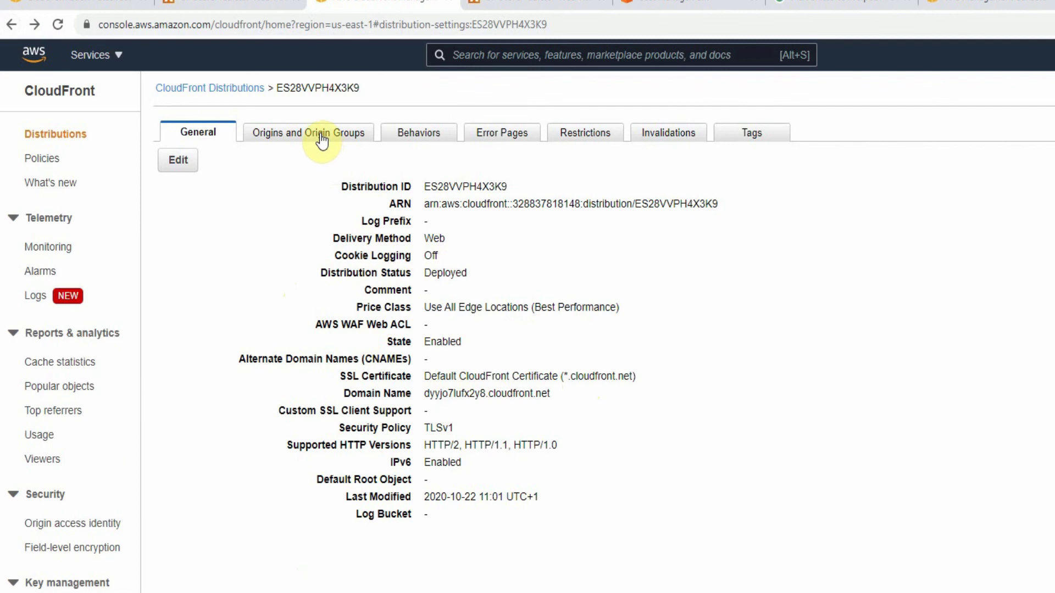
Step: Open the settings of the distribution's S3 origin, check its origin domain name and return to the distribution without saving
left_click(300, 138)
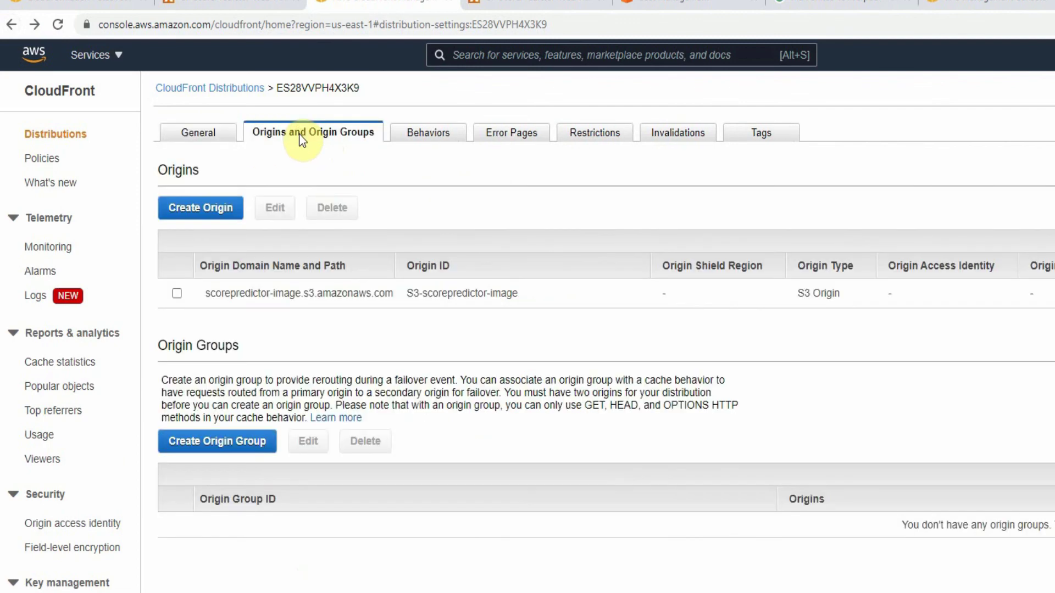
left_click(176, 295)
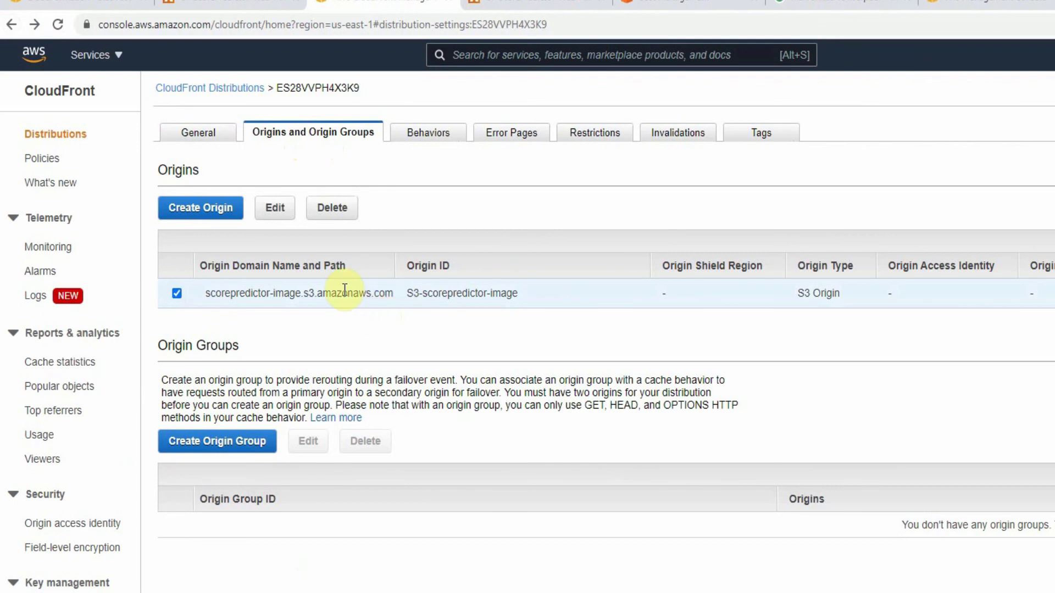
left_click(276, 211)
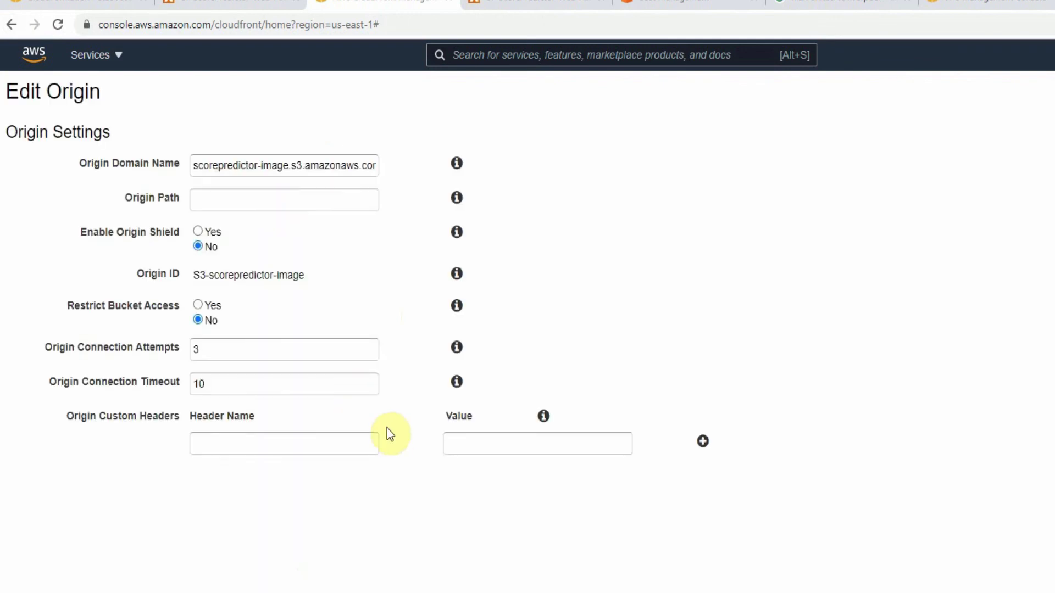
left_click_drag(195, 165, 399, 175)
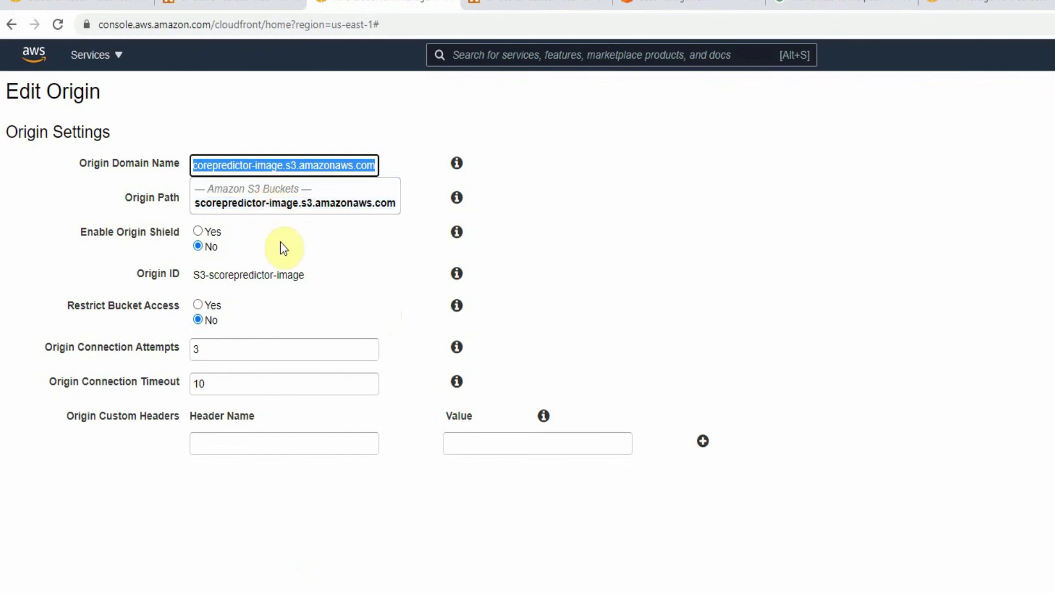
left_click(367, 272)
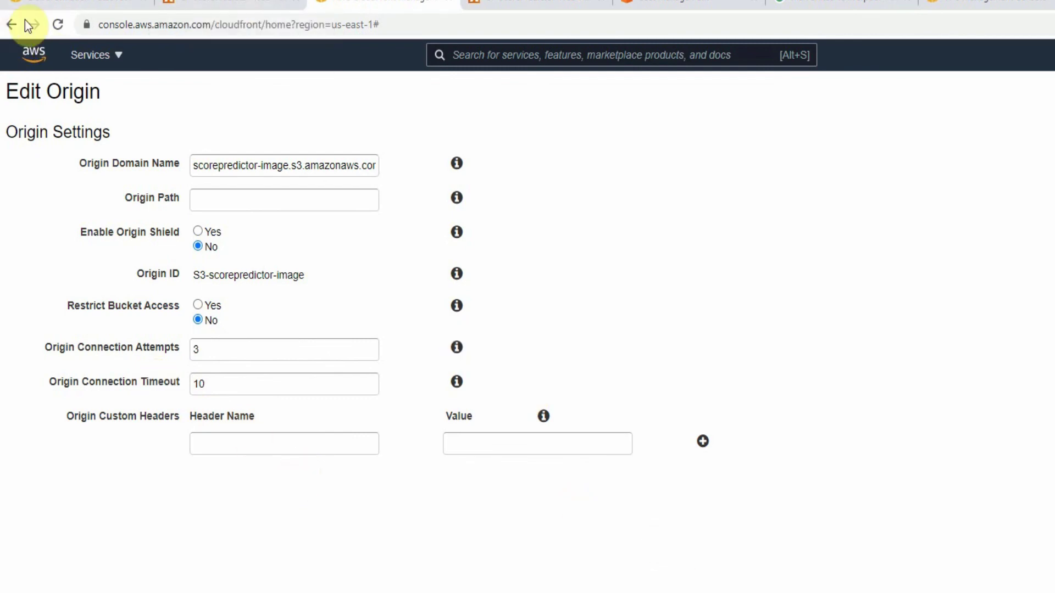
left_click(12, 24)
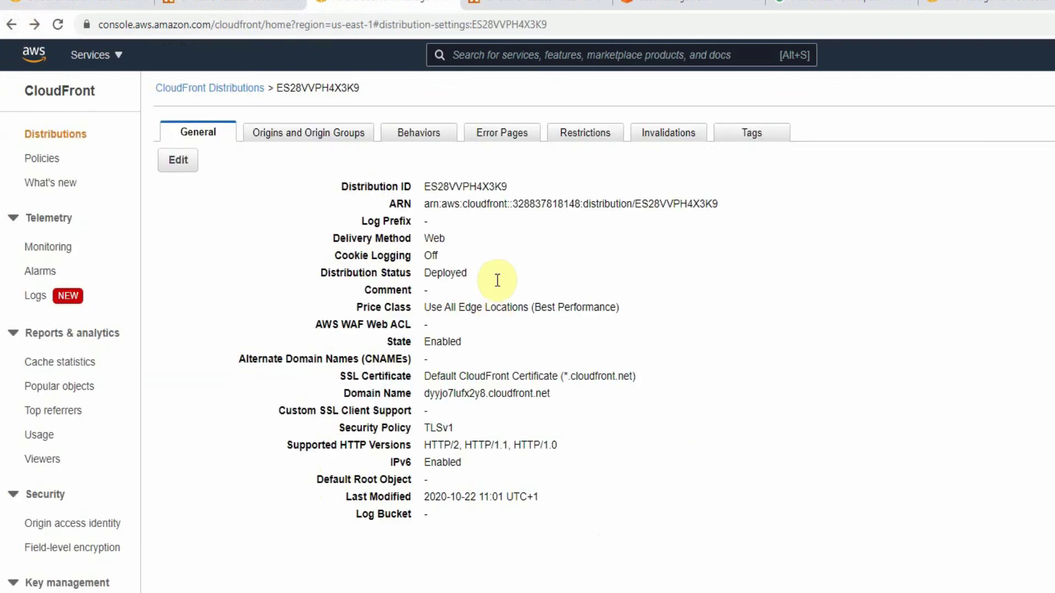
Step: Return to the CloudFront distributions list, then switch to Visual Studio Code and inspect the webpic.jpg image source in Index.html
left_click(11, 24)
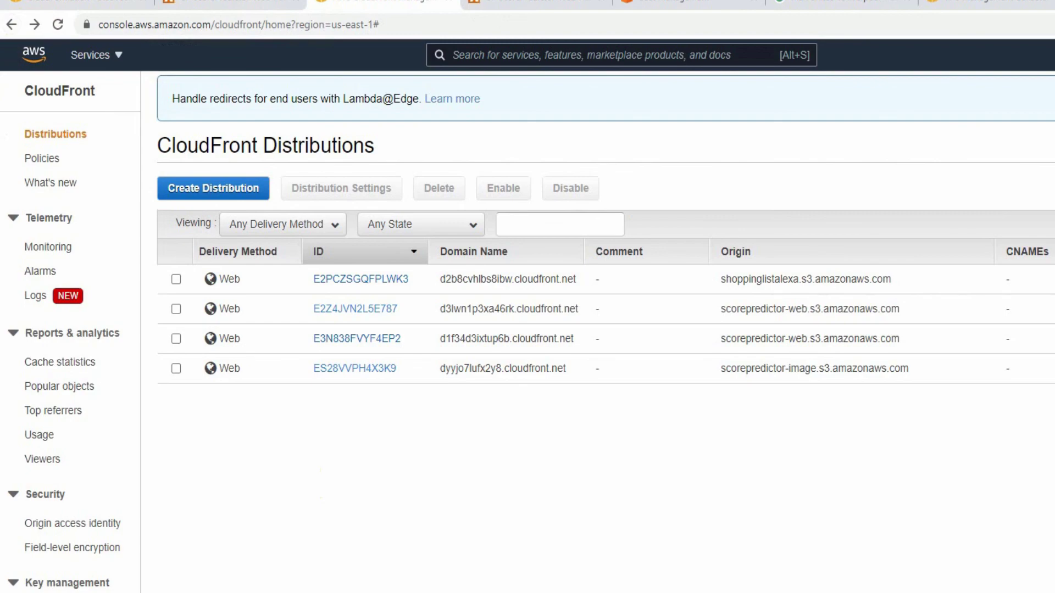
key("alt+Tab")
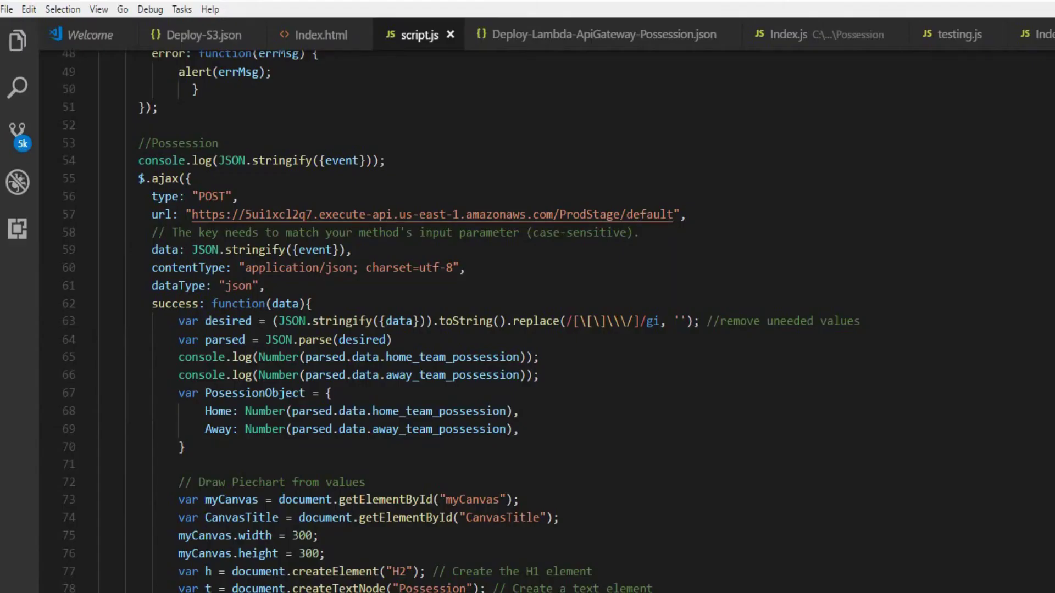
left_click(314, 35)
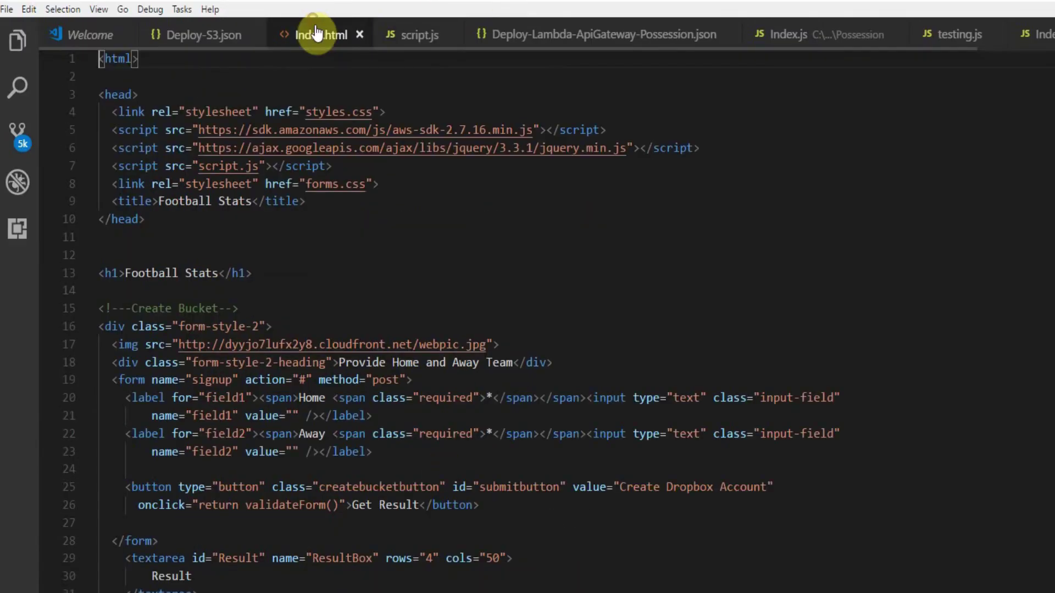
scroll(388, 363, "down", 3)
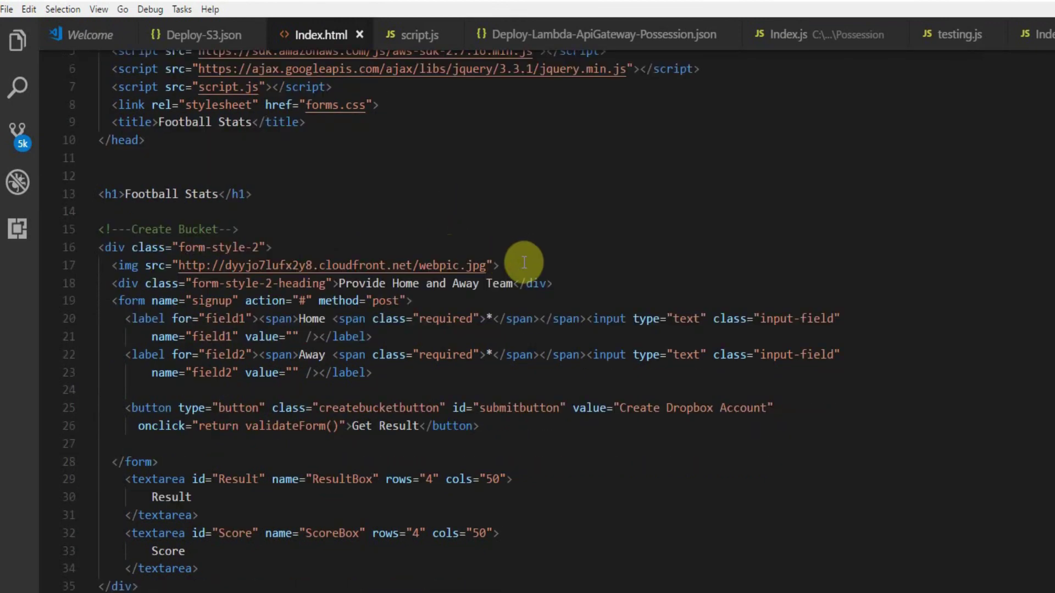
left_click_drag(536, 267, 474, 266)
left_click_drag(370, 265, 158, 265)
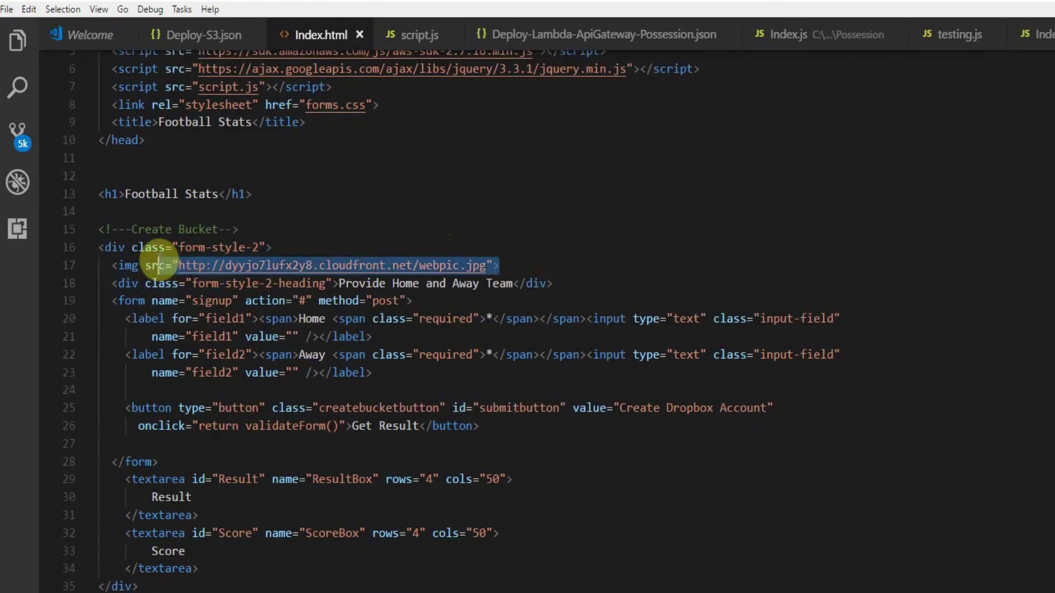
key("Right")
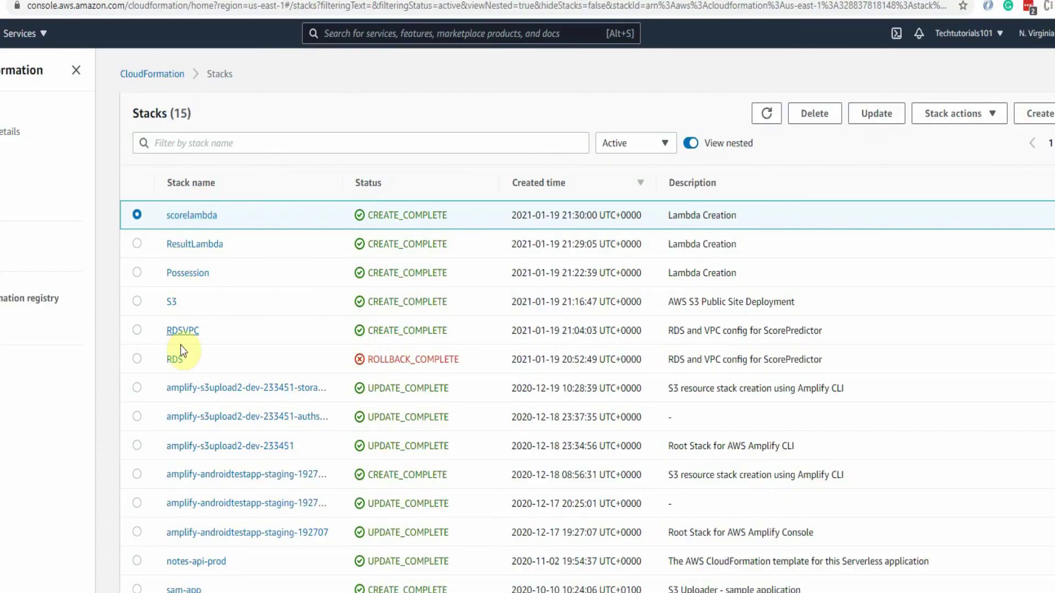
Step: Delete the scorelambda and ResultLambda stacks in CloudFormation
left_click(198, 216)
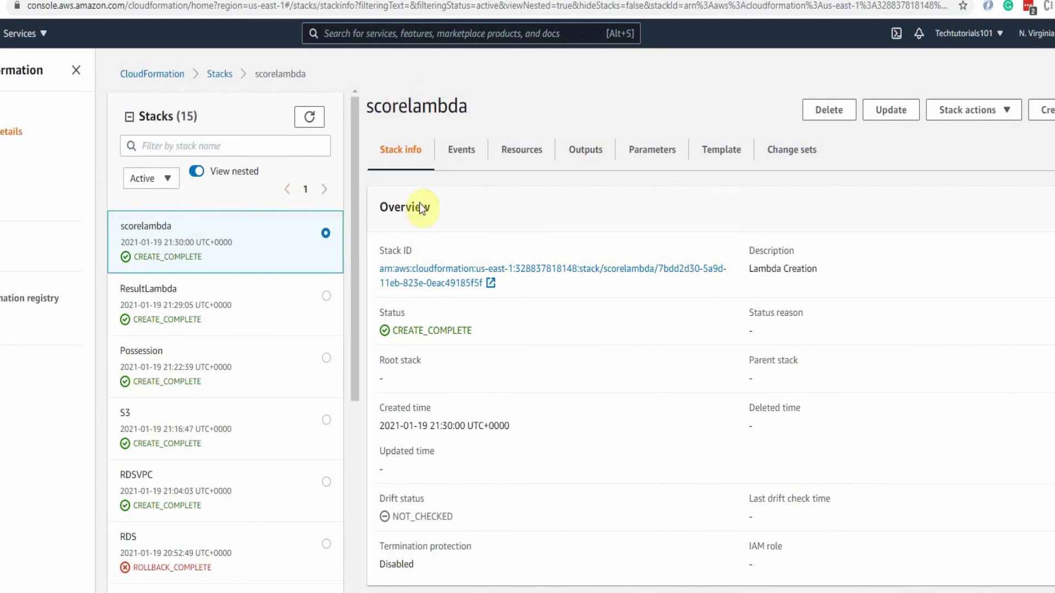
left_click(839, 113)
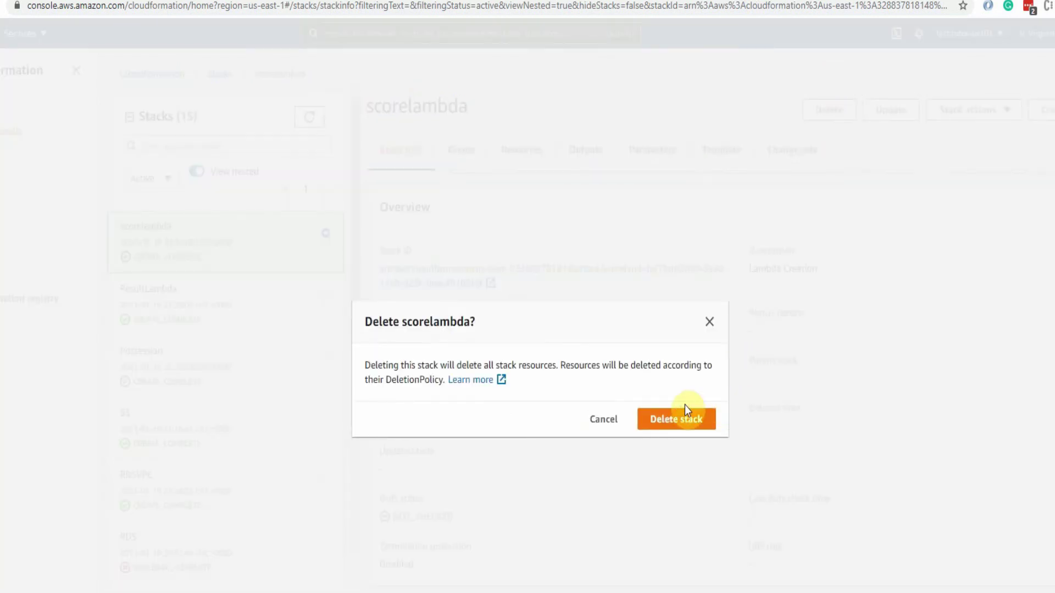
left_click(681, 419)
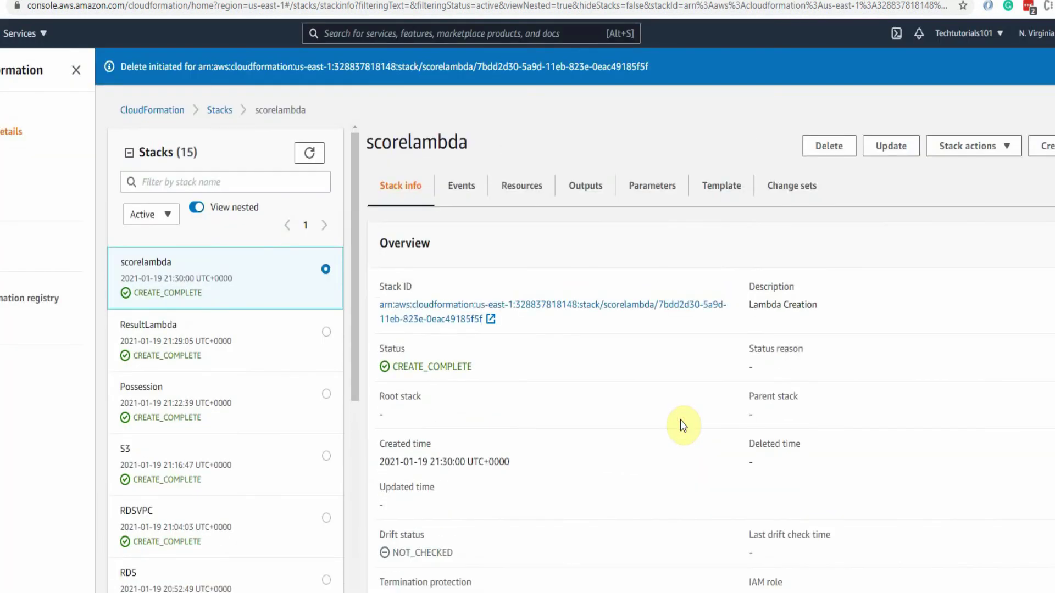
left_click(188, 335)
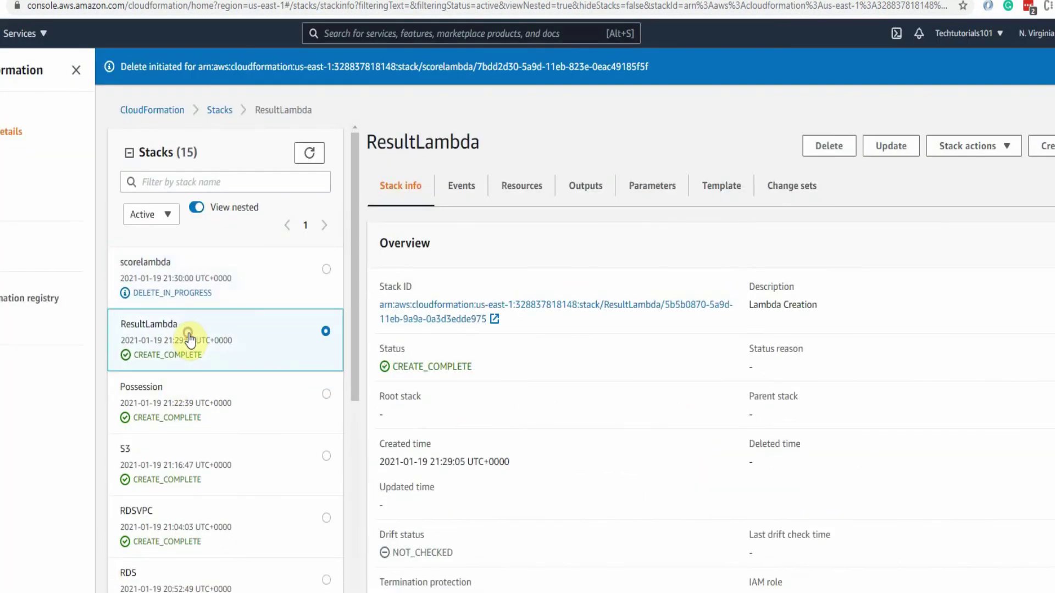
left_click(829, 145)
left_click(678, 419)
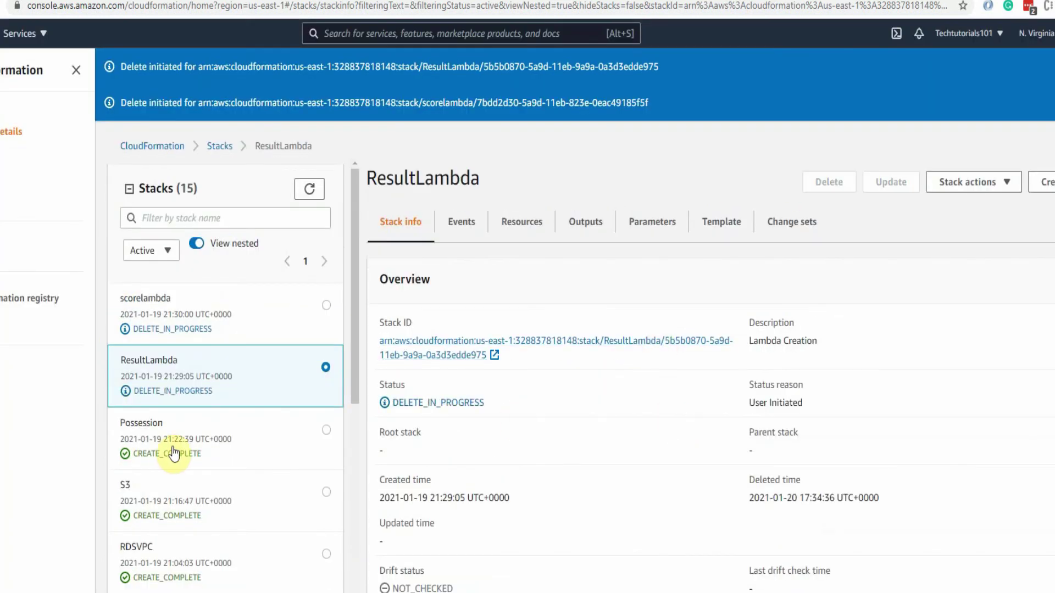
Step: Delete the Possession and S3 stacks in CloudFormation
left_click(189, 446)
left_click(834, 189)
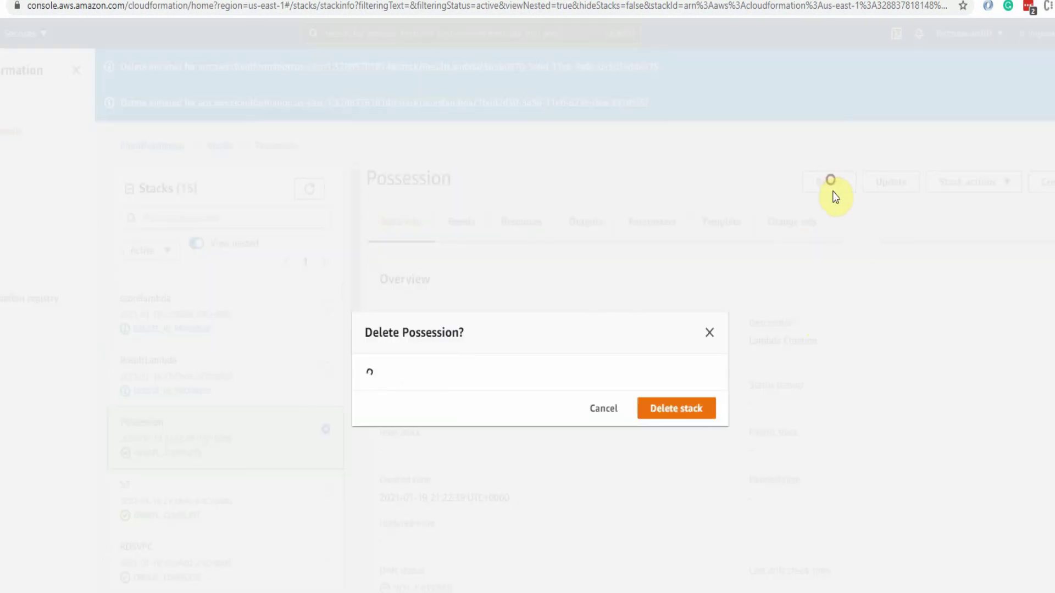
left_click(673, 424)
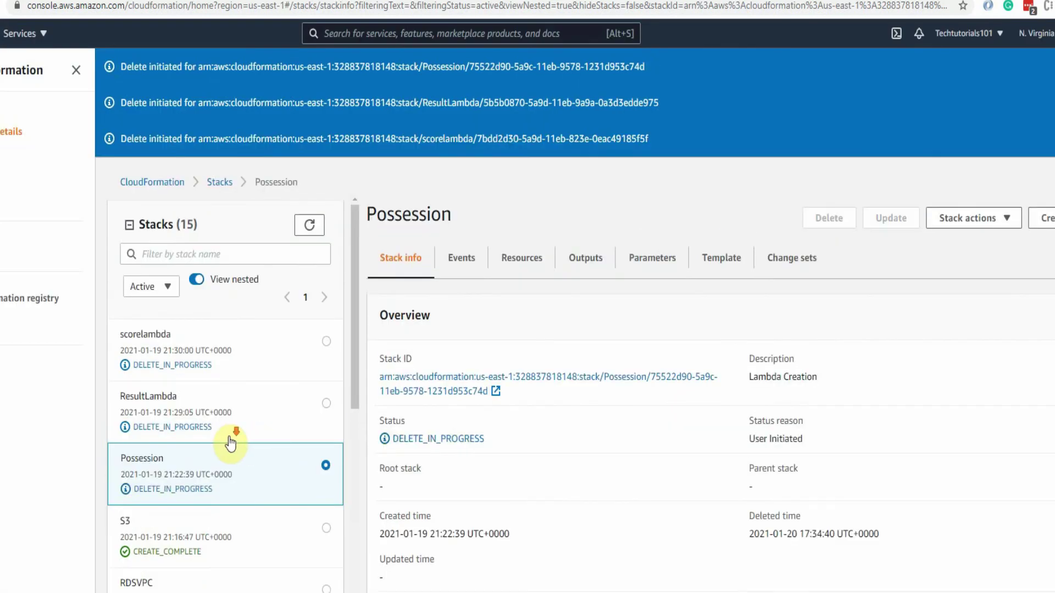
scroll(228, 439, "down", 2)
left_click(218, 379)
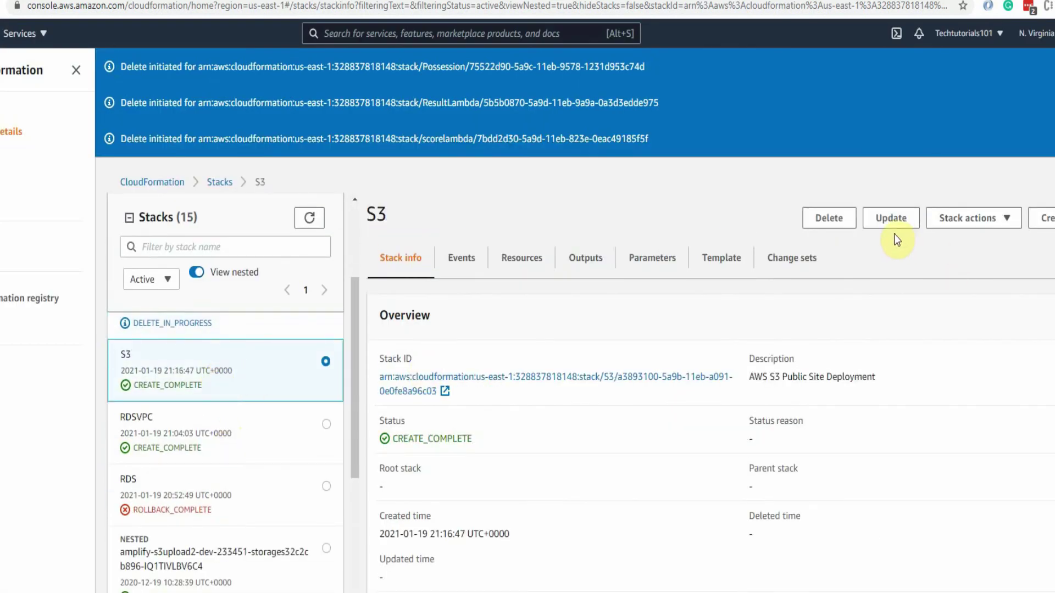
left_click(821, 218)
left_click(679, 425)
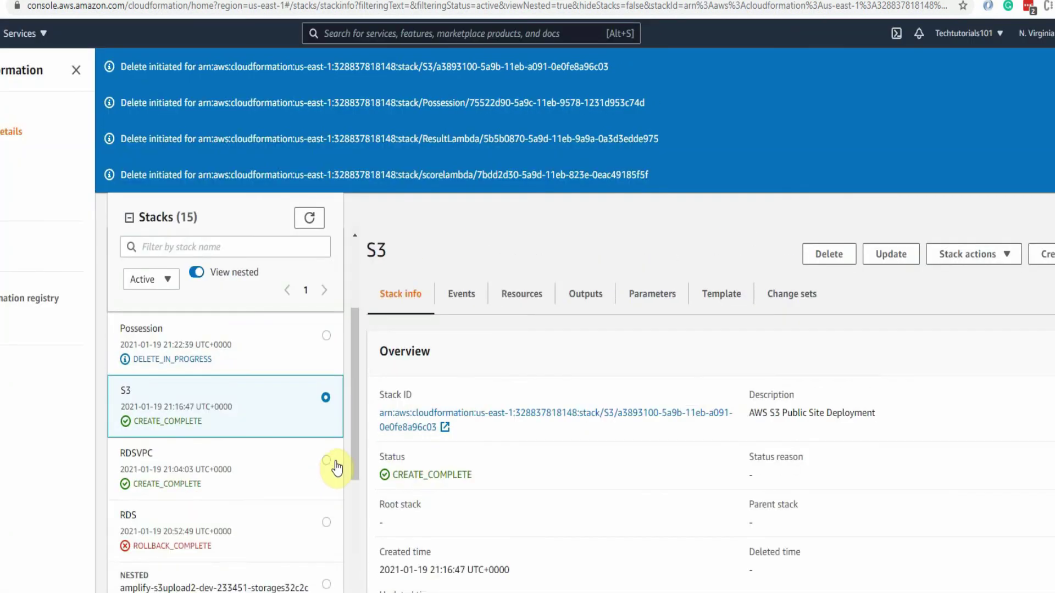
Step: Delete the RDSVPC stack and return to the start of the stack list
scroll(209, 483, "up", 1)
scroll(208, 484, "down", 2)
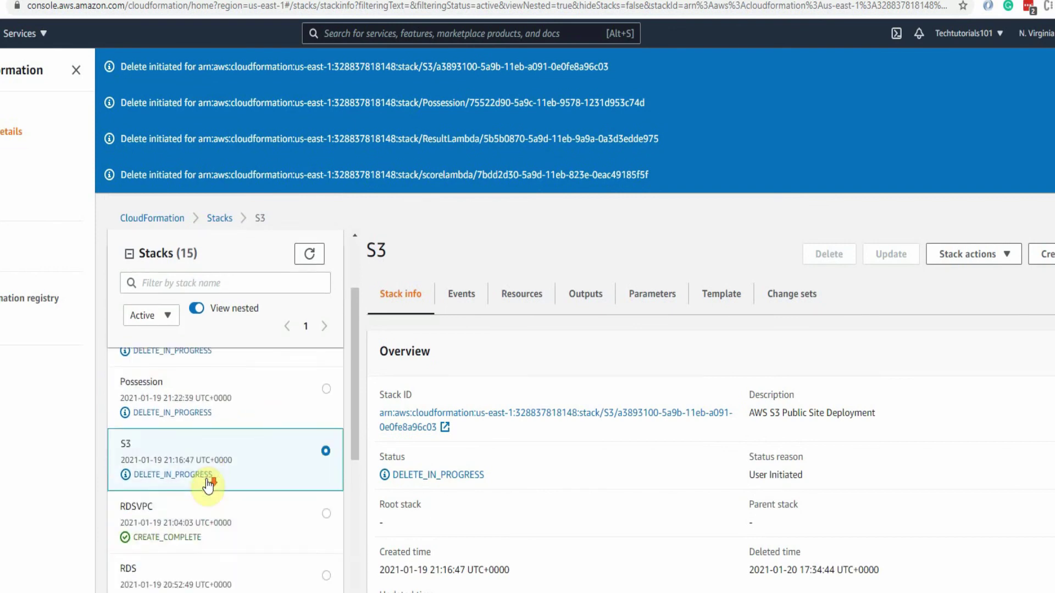
left_click(195, 477)
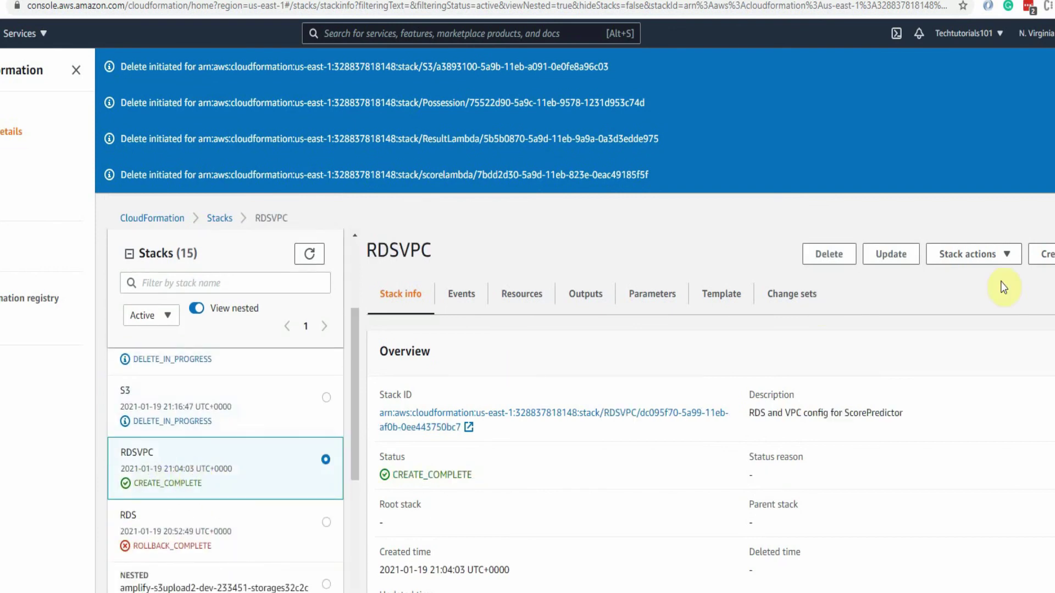
left_click(830, 255)
left_click(683, 419)
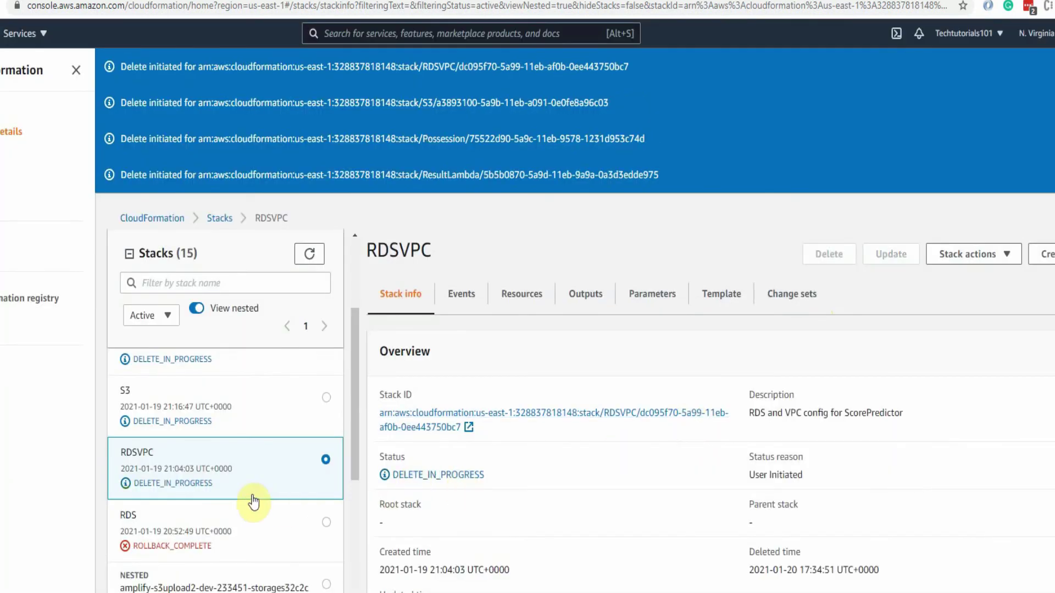
scroll(253, 500, "up", 3)
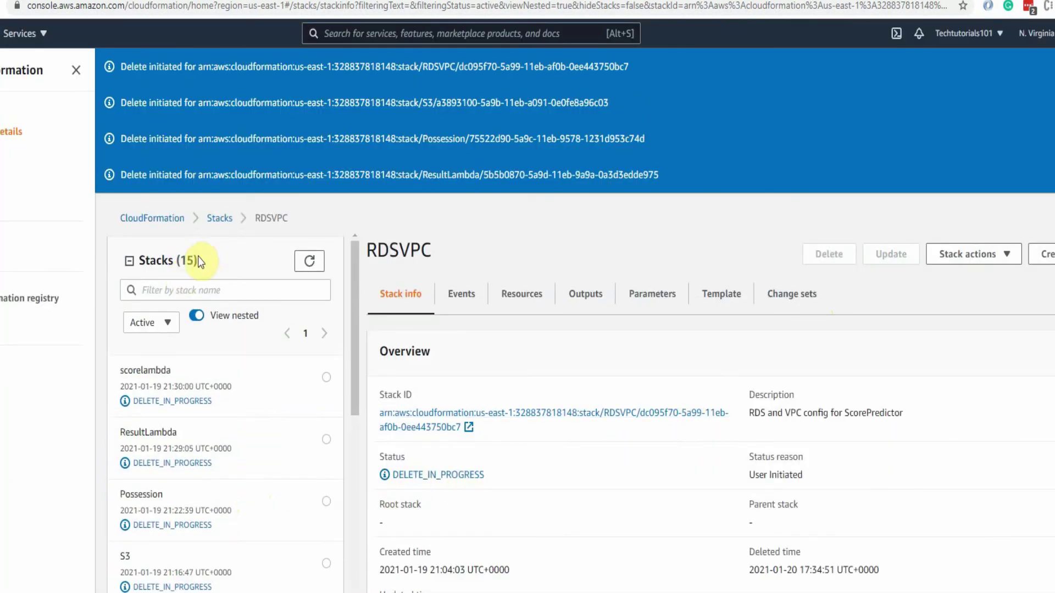